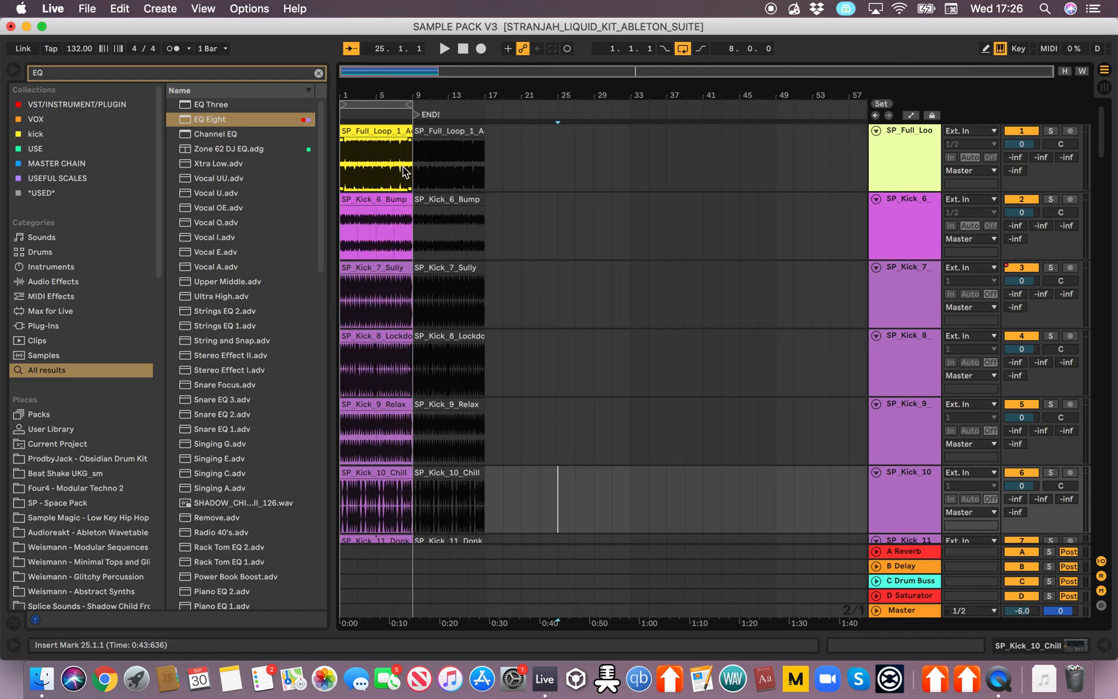
Step: Examine the FX tracks at the end of the arrangement around the END! marker at bar 9
{"action": "left_click", "coordinate": [402, 313]}
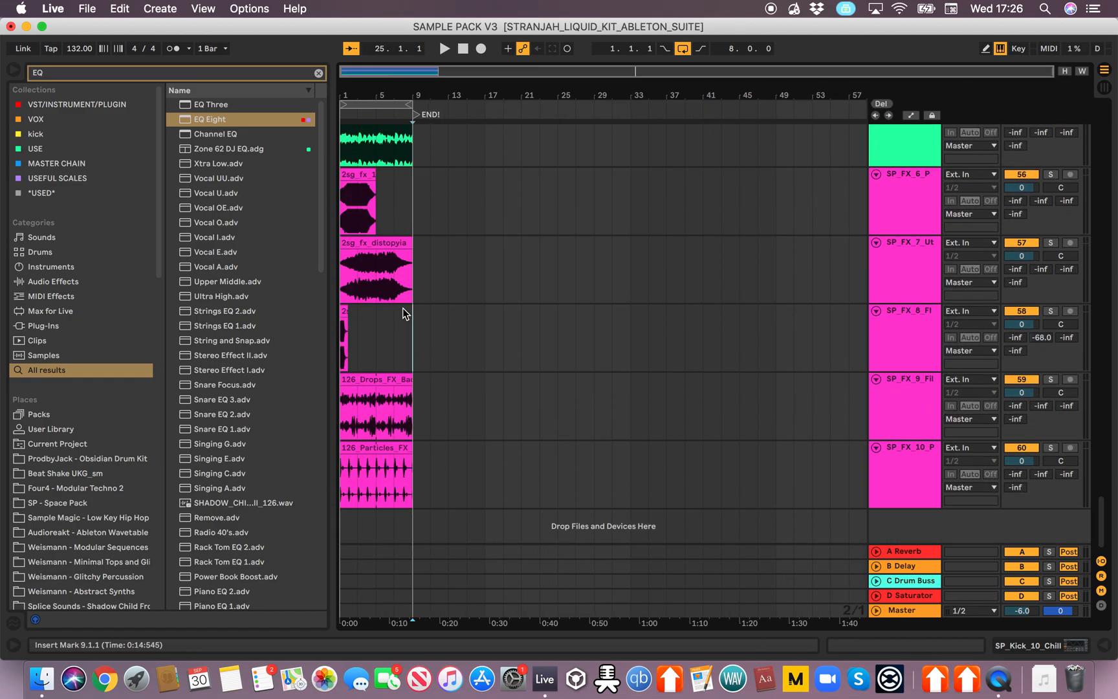
{"action": "key", "text": "plus"}
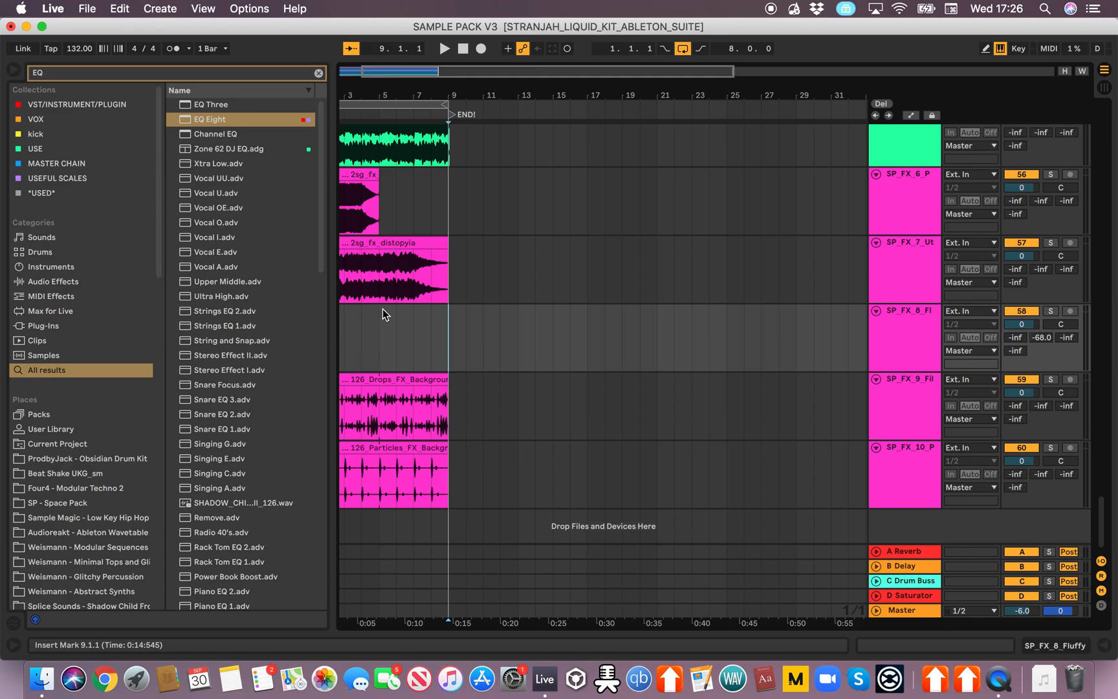
{"action": "scroll", "coordinate": [447, 331], "scroll_direction": "up", "scroll_amount": 5}
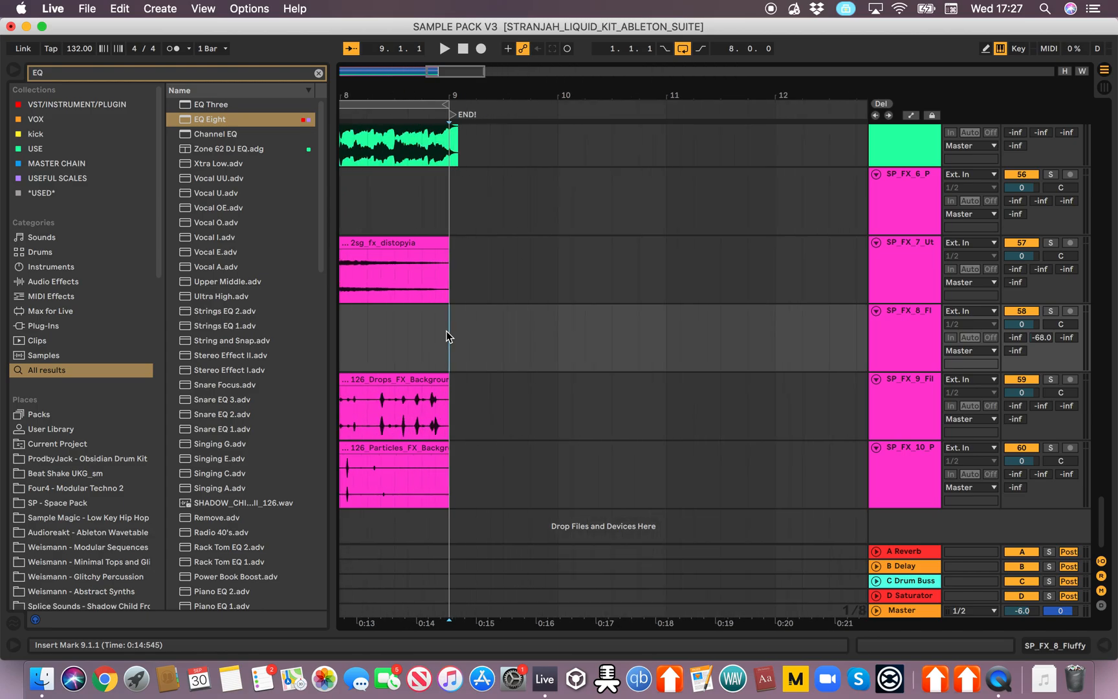
{"action": "scroll", "coordinate": [446, 331], "scroll_direction": "left", "scroll_amount": 10}
{"action": "scroll", "coordinate": [446, 331], "scroll_direction": "up", "scroll_amount": 5}
{"action": "scroll", "coordinate": [446, 331], "scroll_direction": "down", "scroll_amount": 5}
{"action": "scroll", "coordinate": [446, 331], "scroll_direction": "down", "scroll_amount": 5}
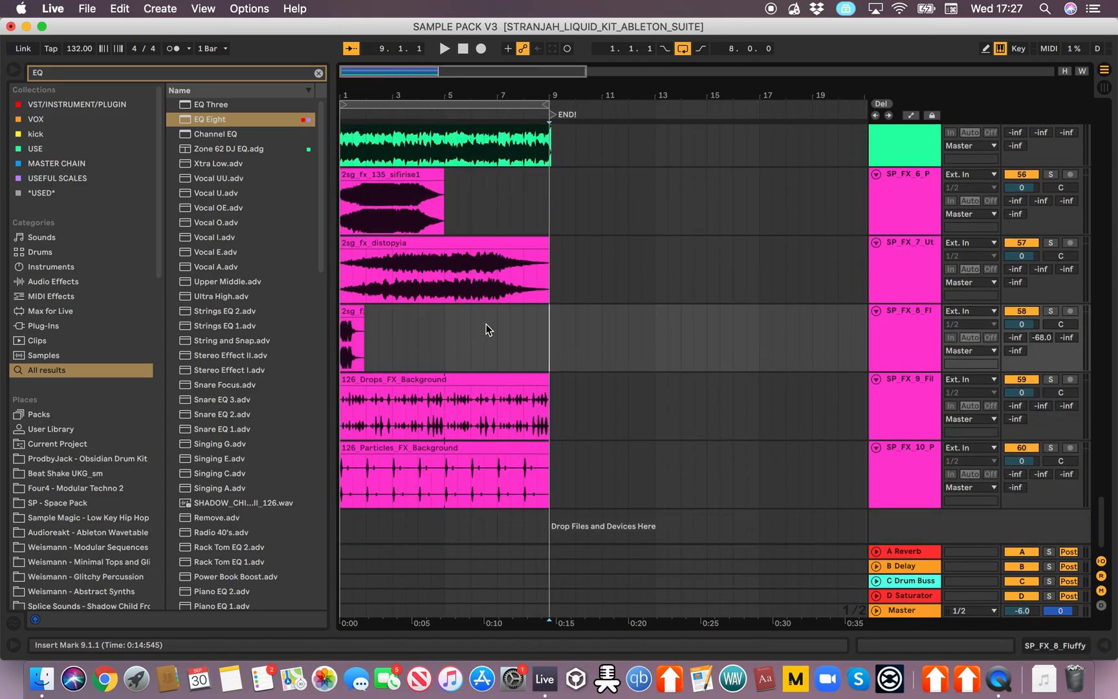
Step: Examine the SP_FX_8 track's short clip and the empty range after it, up to bar 9
{"action": "left_click_drag", "start_coordinate": [553, 322], "coordinate": [303, 329]}
{"action": "left_click", "coordinate": [405, 322]}
{"action": "left_click_drag", "start_coordinate": [551, 322], "coordinate": [275, 323]}
{"action": "left_click", "coordinate": [471, 308]}
{"action": "left_click_drag", "start_coordinate": [540, 312], "coordinate": [356, 313]}
{"action": "left_click", "coordinate": [393, 317]}
{"action": "left_click_drag", "start_coordinate": [446, 319], "coordinate": [341, 320]}
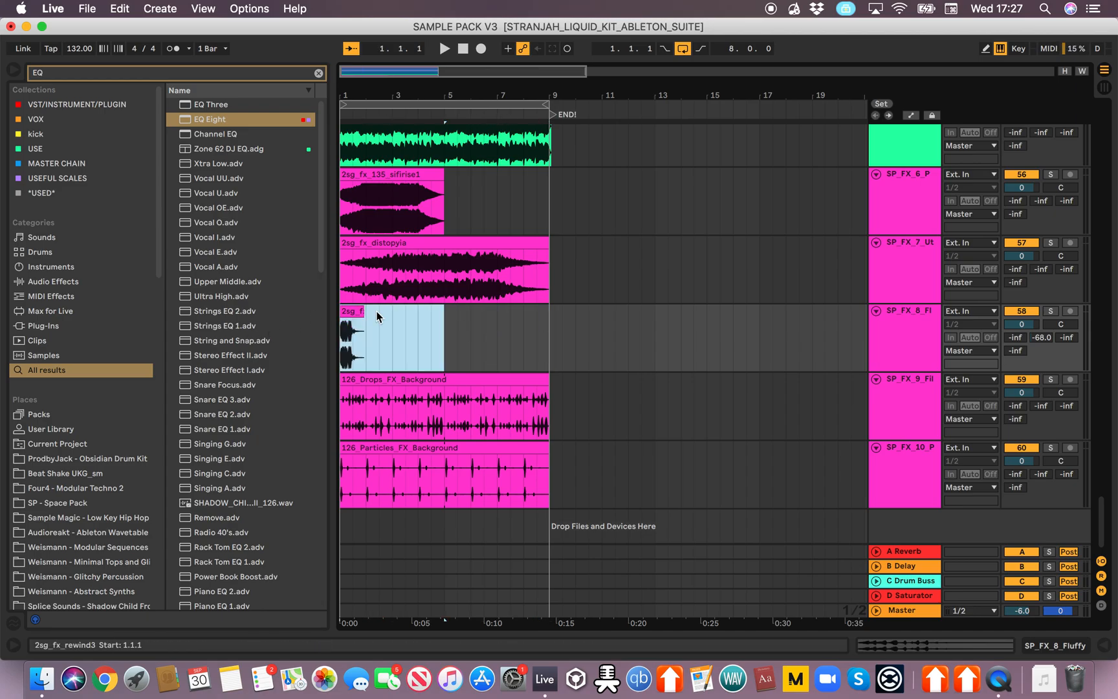
{"action": "left_click", "coordinate": [556, 331]}
{"action": "left_click_drag", "start_coordinate": [556, 331], "coordinate": [349, 317]}
{"action": "left_click", "coordinate": [556, 312]}
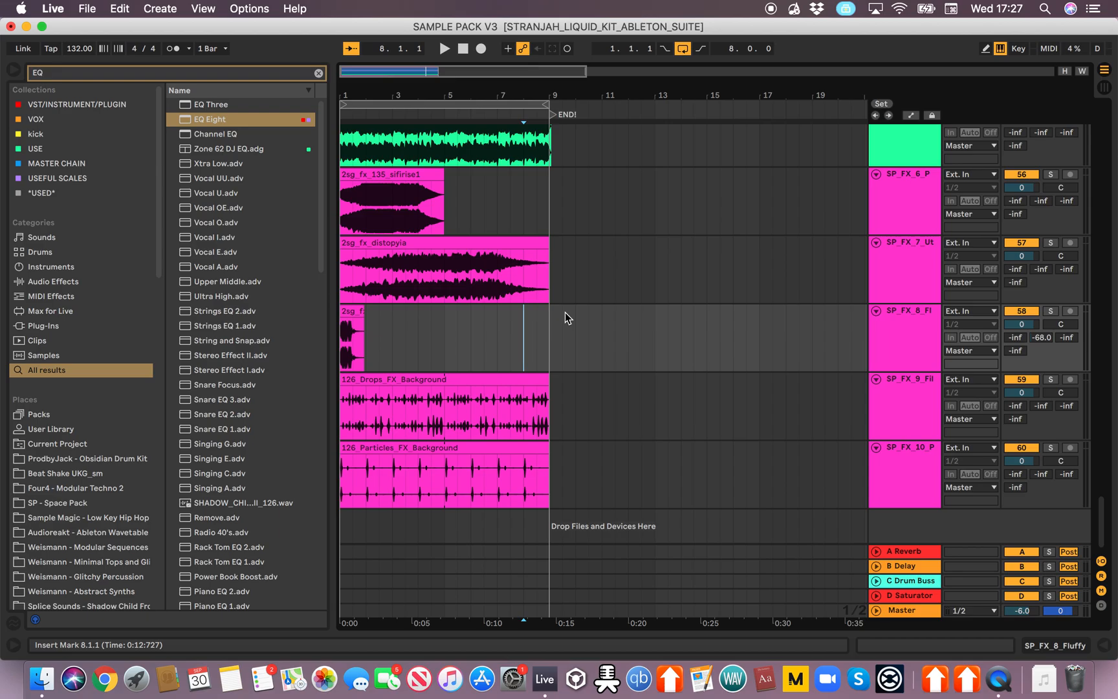
{"action": "left_click_drag", "start_coordinate": [553, 313], "coordinate": [282, 314]}
{"action": "left_click", "coordinate": [511, 316]}
Step: Look over the percussion and bassline tracks and return to the FX tracks
{"action": "scroll", "coordinate": [511, 315], "scroll_direction": "up", "scroll_amount": 20}
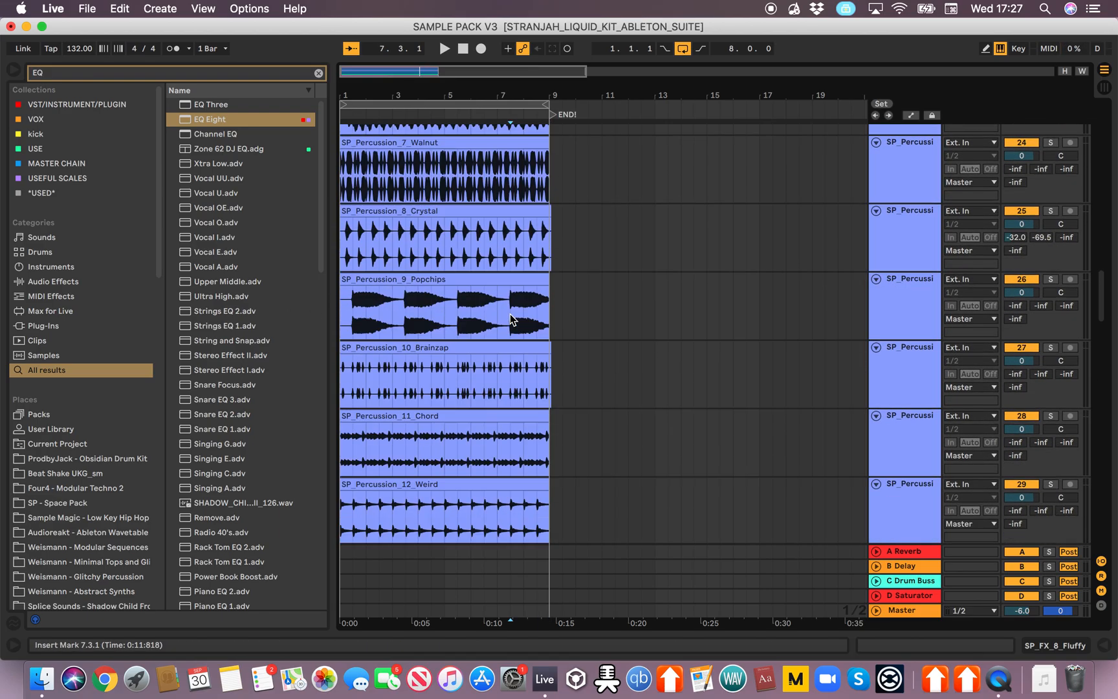
{"action": "scroll", "coordinate": [510, 314], "scroll_direction": "down", "scroll_amount": 20}
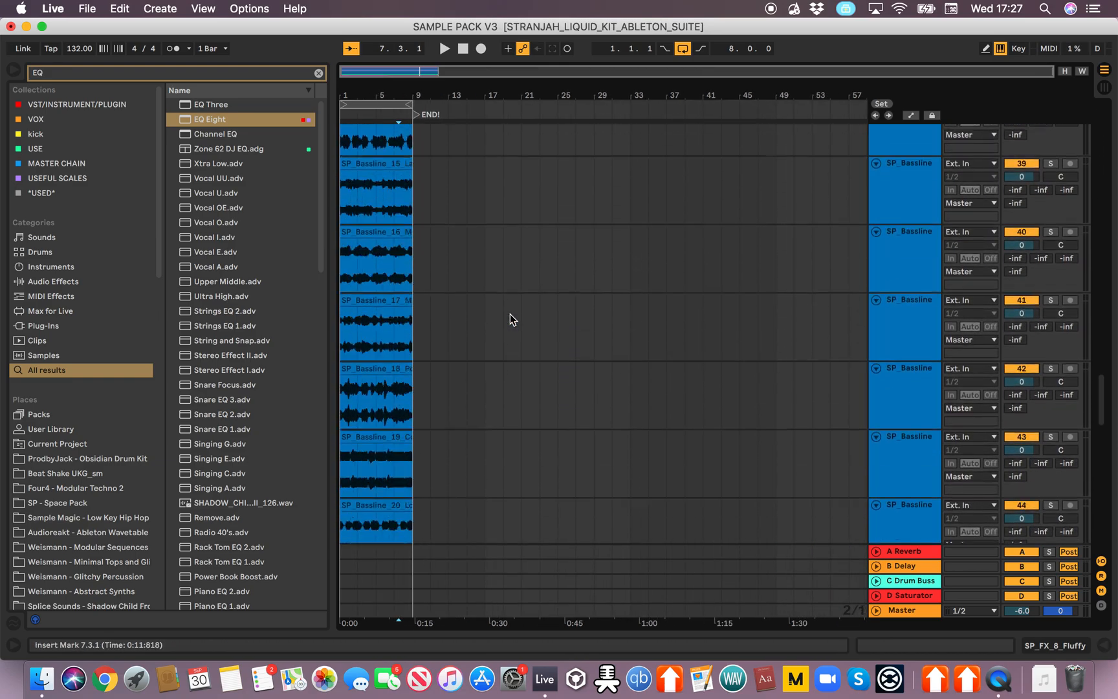
{"action": "left_click", "coordinate": [353, 318]}
{"action": "left_click", "coordinate": [381, 320]}
{"action": "scroll", "coordinate": [387, 327], "scroll_direction": "up", "scroll_amount": 5}
{"action": "scroll", "coordinate": [387, 327], "scroll_direction": "left", "scroll_amount": 3}
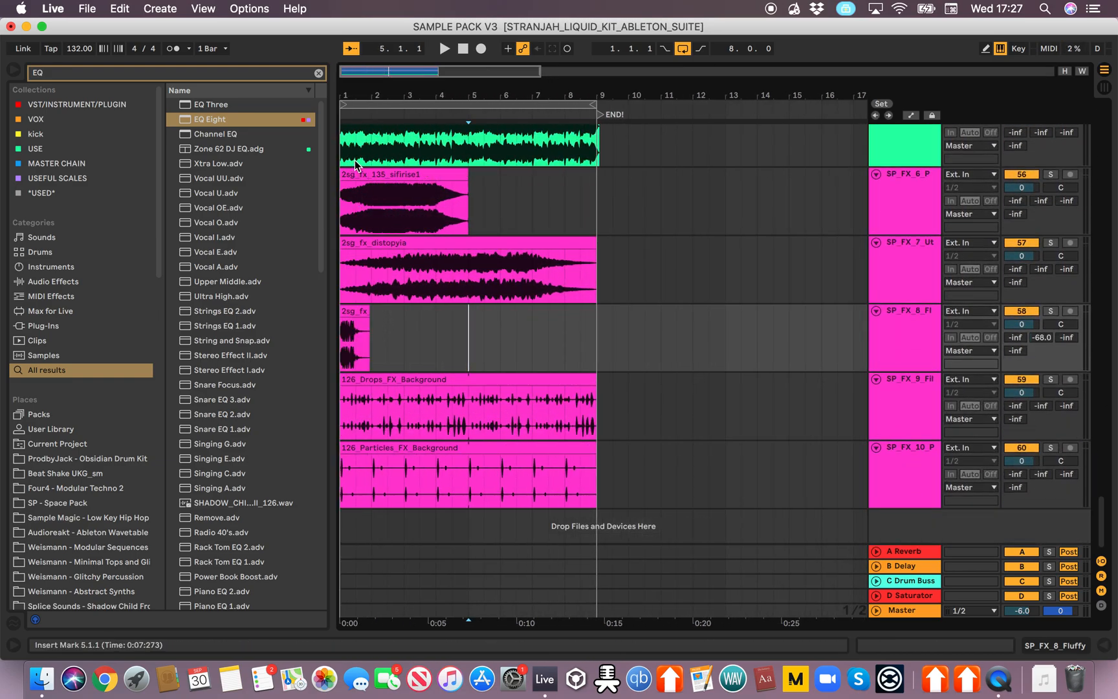
Step: Clear the EQ search and hide the browser to widen the arrangement
{"action": "left_click", "coordinate": [319, 73]}
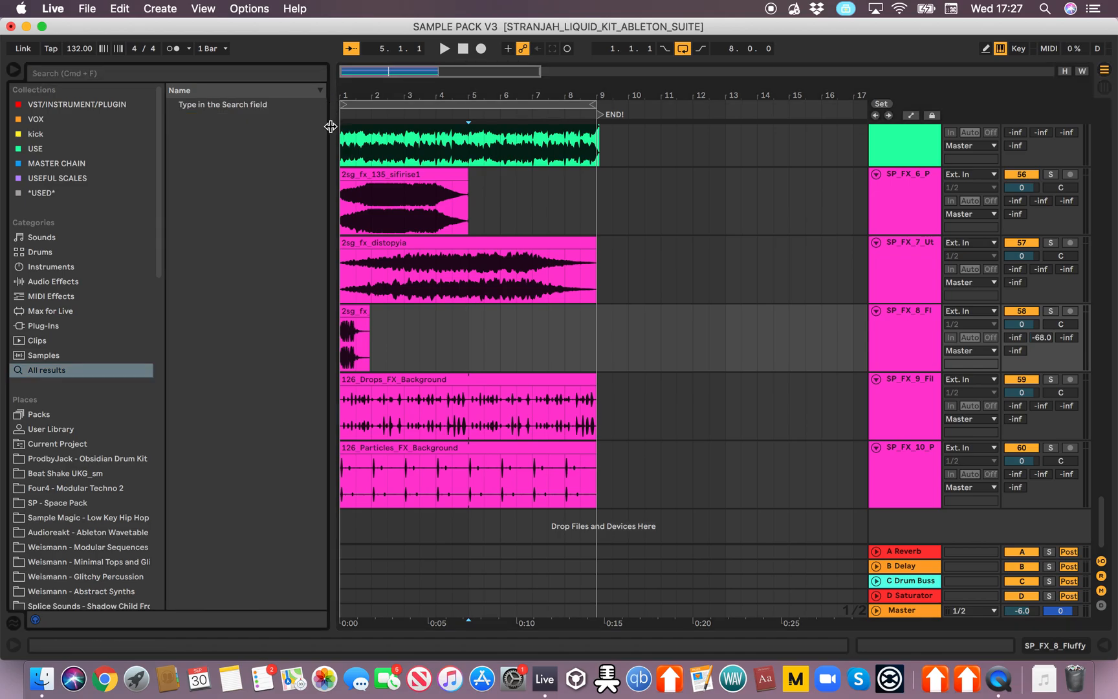
{"action": "key", "text": "super+alt+b"}
{"action": "scroll", "coordinate": [326, 293], "scroll_direction": "up", "scroll_amount": 3}
{"action": "scroll", "coordinate": [326, 298], "scroll_direction": "down", "scroll_amount": 3}
{"action": "scroll", "coordinate": [326, 298], "scroll_direction": "up", "scroll_amount": 15}
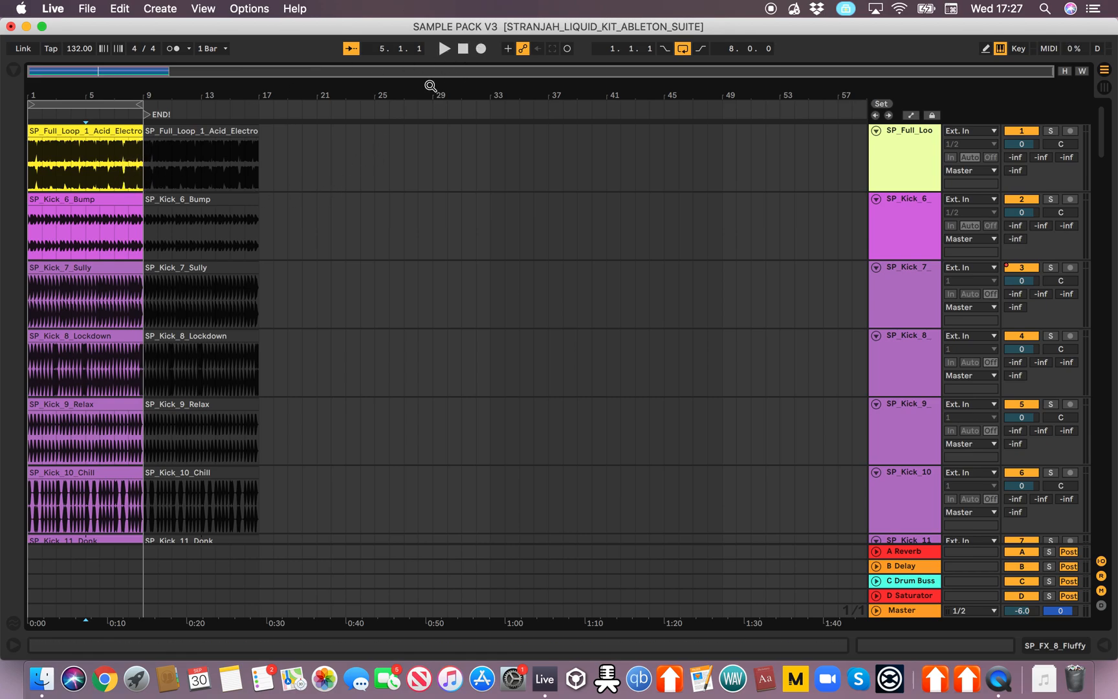
Step: Examine the clips between bars 1 and 17, from the full loop and kick tracks to the FX tracks
{"action": "left_click", "coordinate": [272, 172]}
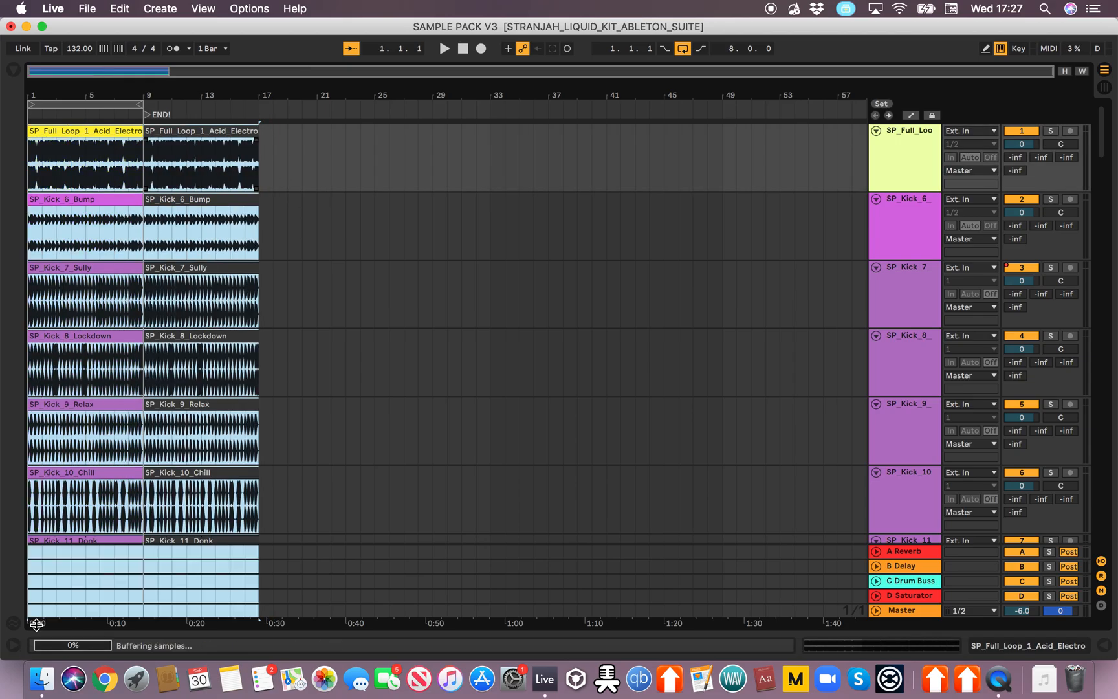
{"action": "left_click", "coordinate": [255, 387]}
{"action": "scroll", "coordinate": [255, 386], "scroll_direction": "down", "scroll_amount": 20}
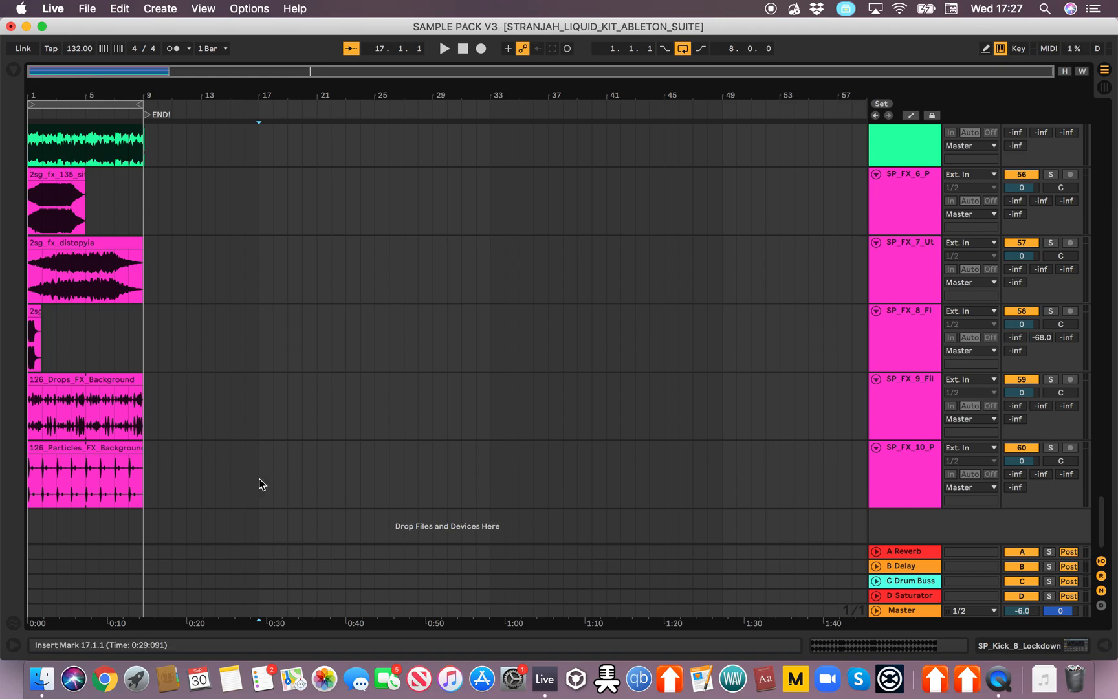
{"action": "left_click_drag", "start_coordinate": [258, 477], "coordinate": [147, 220]}
{"action": "left_click", "coordinate": [147, 220]}
{"action": "scroll", "coordinate": [163, 352], "scroll_direction": "up", "scroll_amount": 20}
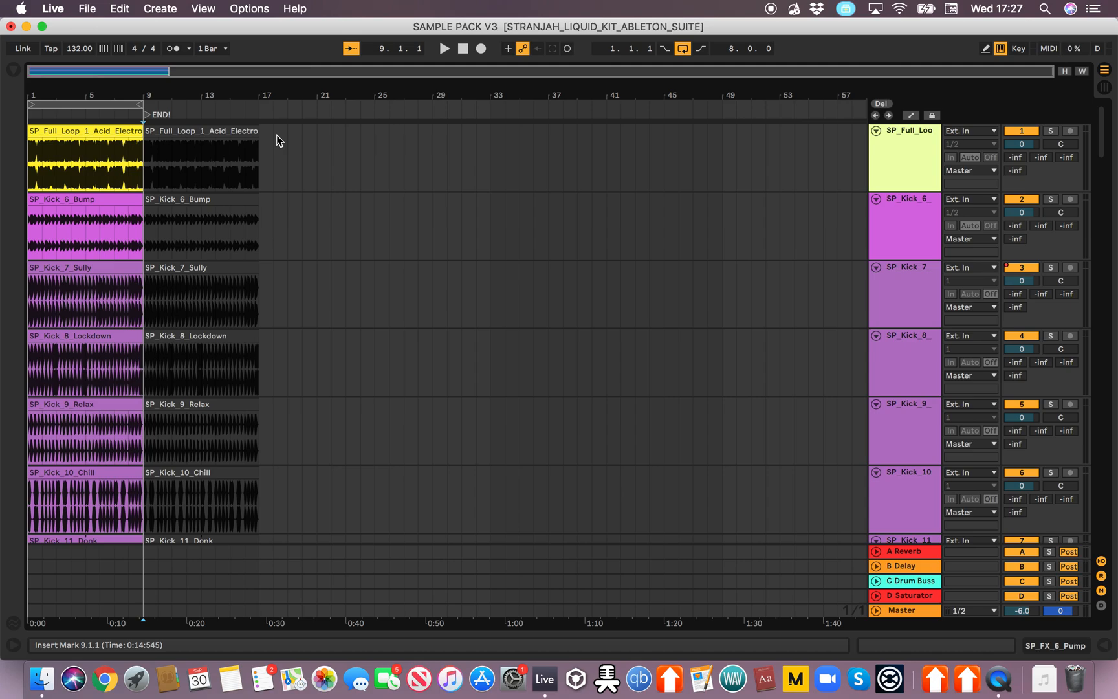
{"action": "scroll", "coordinate": [276, 135], "scroll_direction": "down", "scroll_amount": 20}
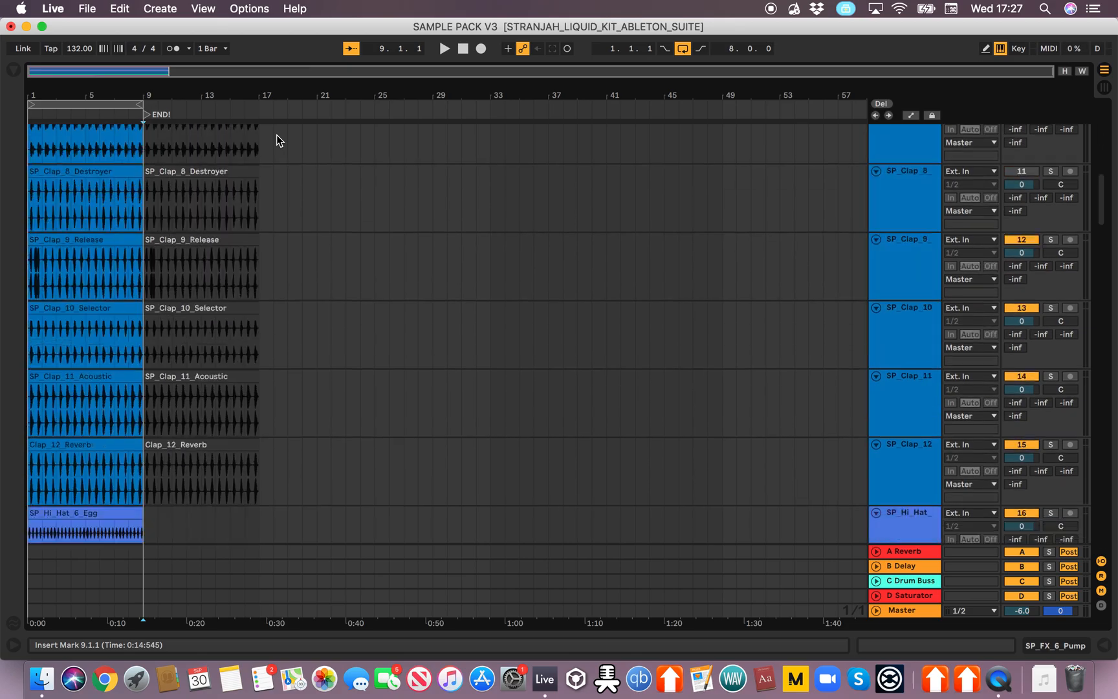
Step: Select the eight-bar SP_Bassline_6_Acid_Reflux clip and inspect it alongside the neighbouring percussion and bassline tracks
{"action": "scroll", "coordinate": [131, 224], "scroll_direction": "up", "scroll_amount": 6}
{"action": "scroll", "coordinate": [130, 222], "scroll_direction": "left", "scroll_amount": 8}
{"action": "scroll", "coordinate": [130, 222], "scroll_direction": "down", "scroll_amount": 6}
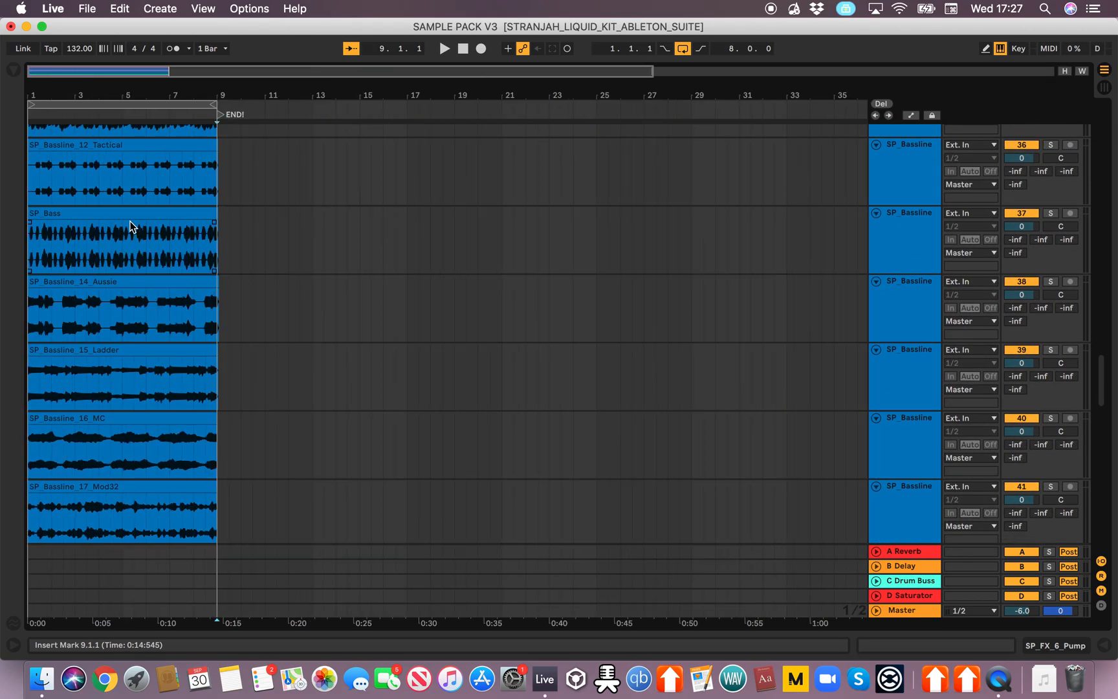
{"action": "scroll", "coordinate": [131, 226], "scroll_direction": "up", "scroll_amount": 10}
{"action": "left_click", "coordinate": [137, 387]}
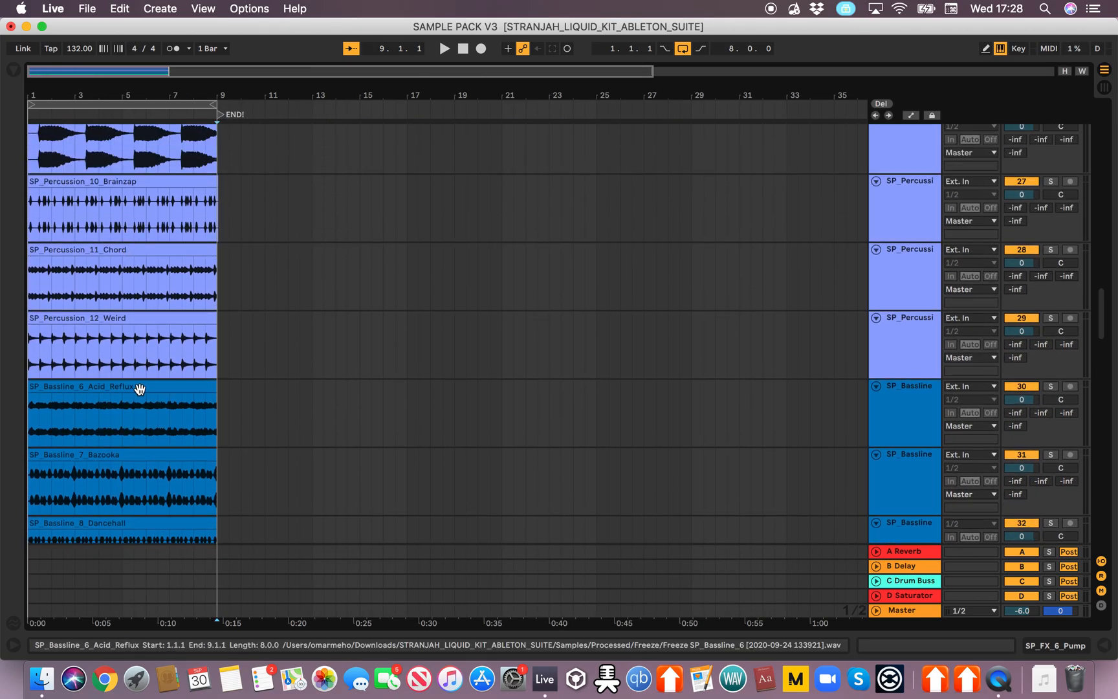
{"action": "key", "text": "z"}
{"action": "scroll", "coordinate": [138, 390], "scroll_direction": "down", "scroll_amount": 5}
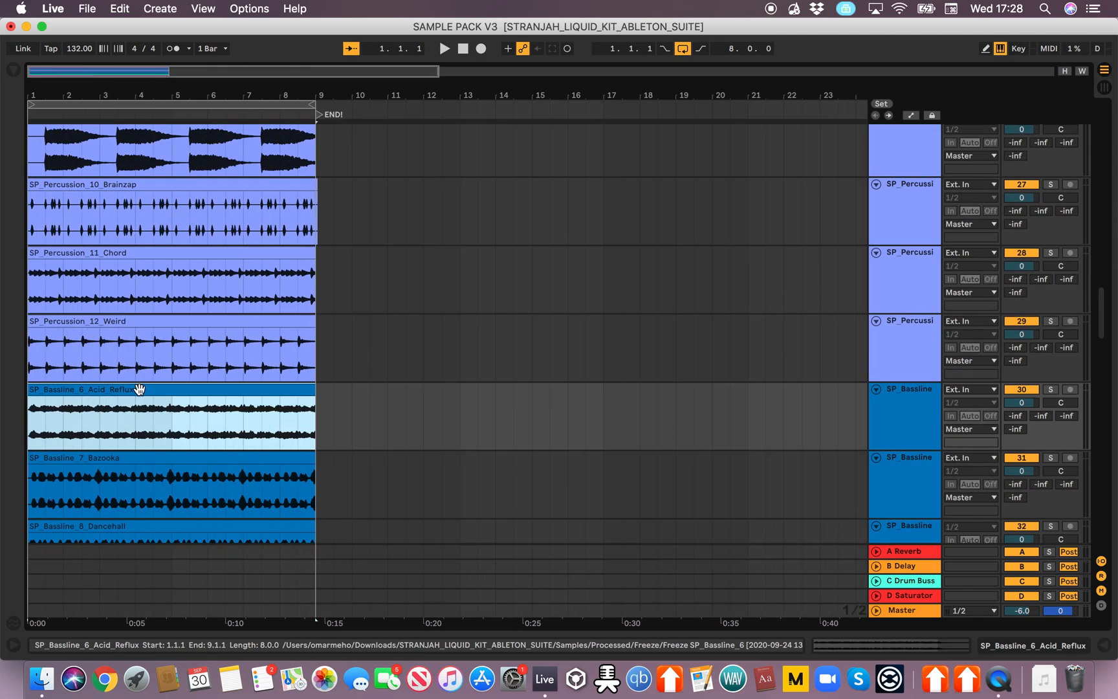
Step: Review the whole arrangement by instrument group, including the kicks, claps, hi-hats, percussion, basslines and FX
{"action": "scroll", "coordinate": [140, 391], "scroll_direction": "up", "scroll_amount": 15}
{"action": "scroll", "coordinate": [141, 394], "scroll_direction": "up", "scroll_amount": 1}
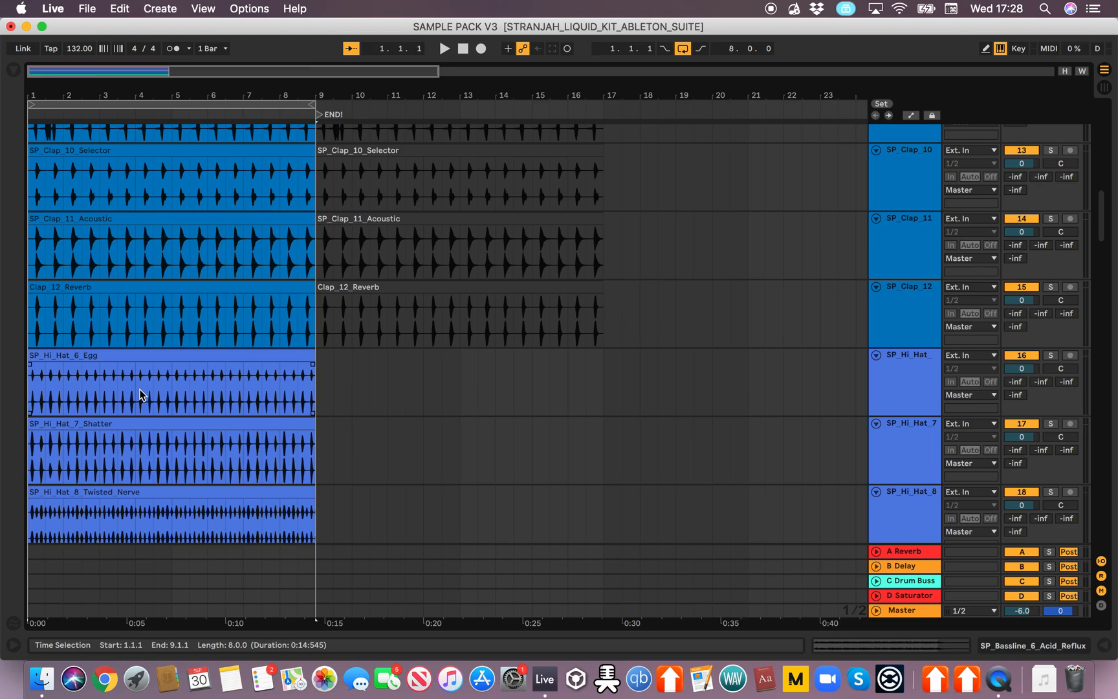
{"action": "scroll", "coordinate": [215, 390], "scroll_direction": "up", "scroll_amount": 15}
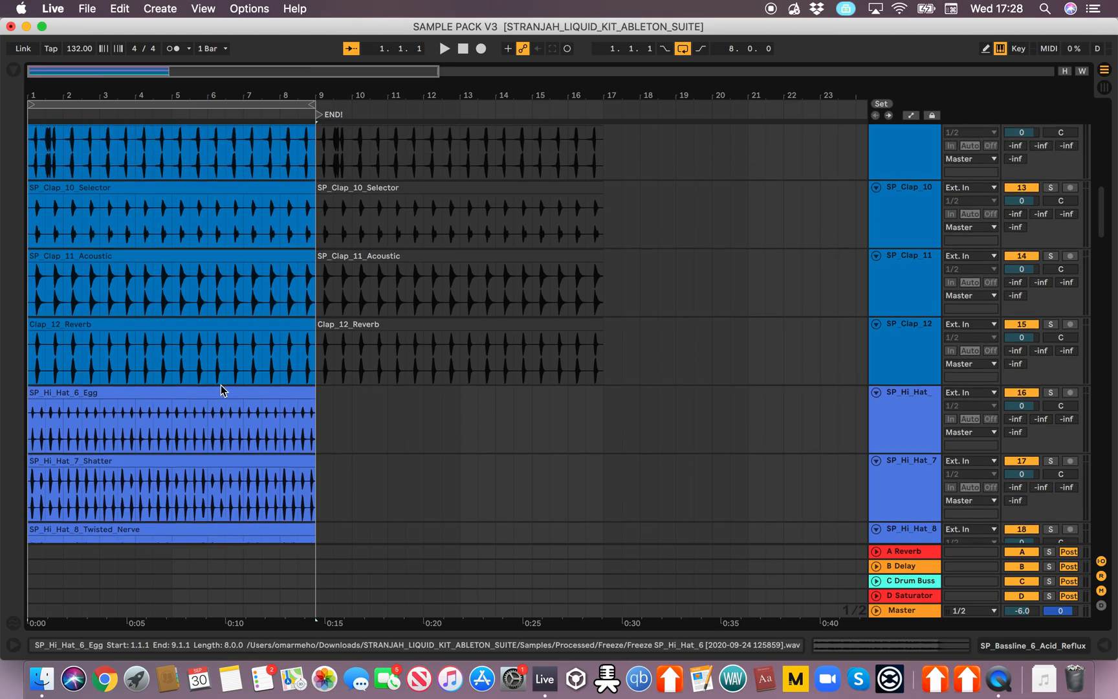
{"action": "scroll", "coordinate": [221, 385], "scroll_direction": "up", "scroll_amount": 3}
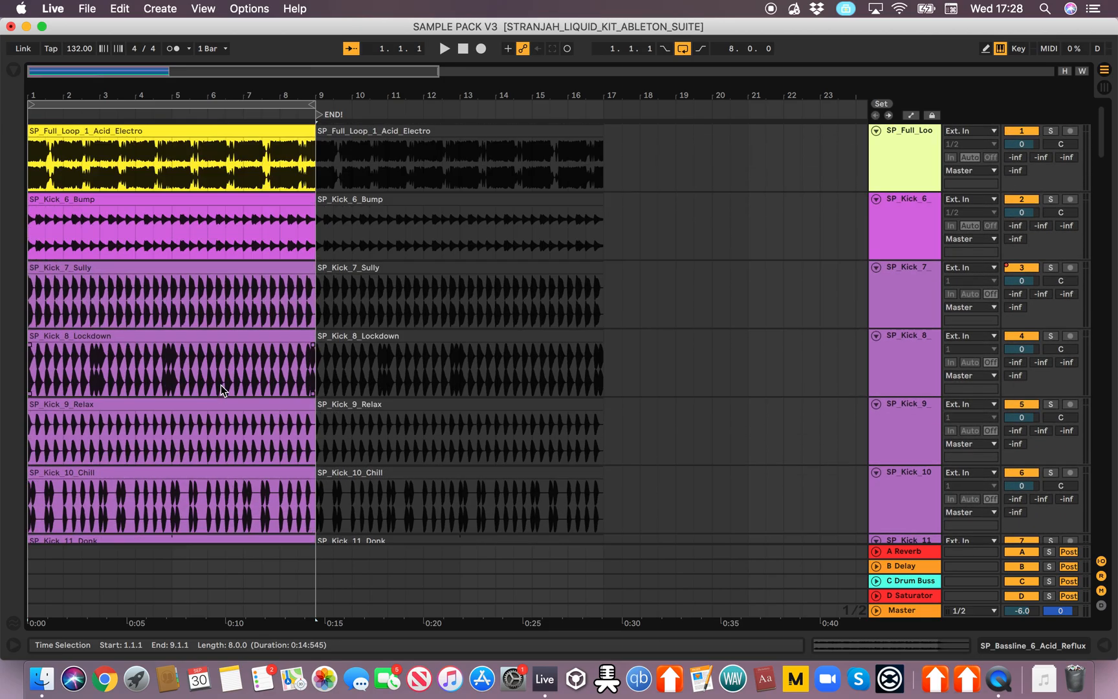
{"action": "scroll", "coordinate": [221, 385], "scroll_direction": "down", "scroll_amount": 20}
{"action": "scroll", "coordinate": [221, 385], "scroll_direction": "down", "scroll_amount": 20}
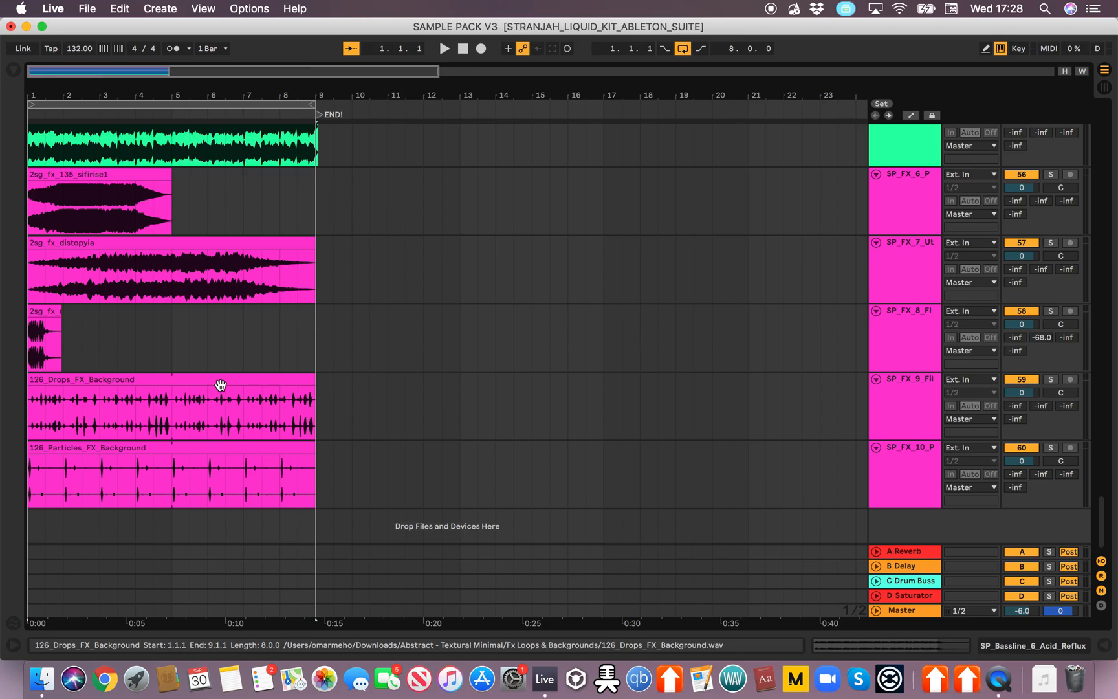
{"action": "scroll", "coordinate": [220, 385], "scroll_direction": "up", "scroll_amount": 20}
{"action": "left_click", "coordinate": [221, 389]}
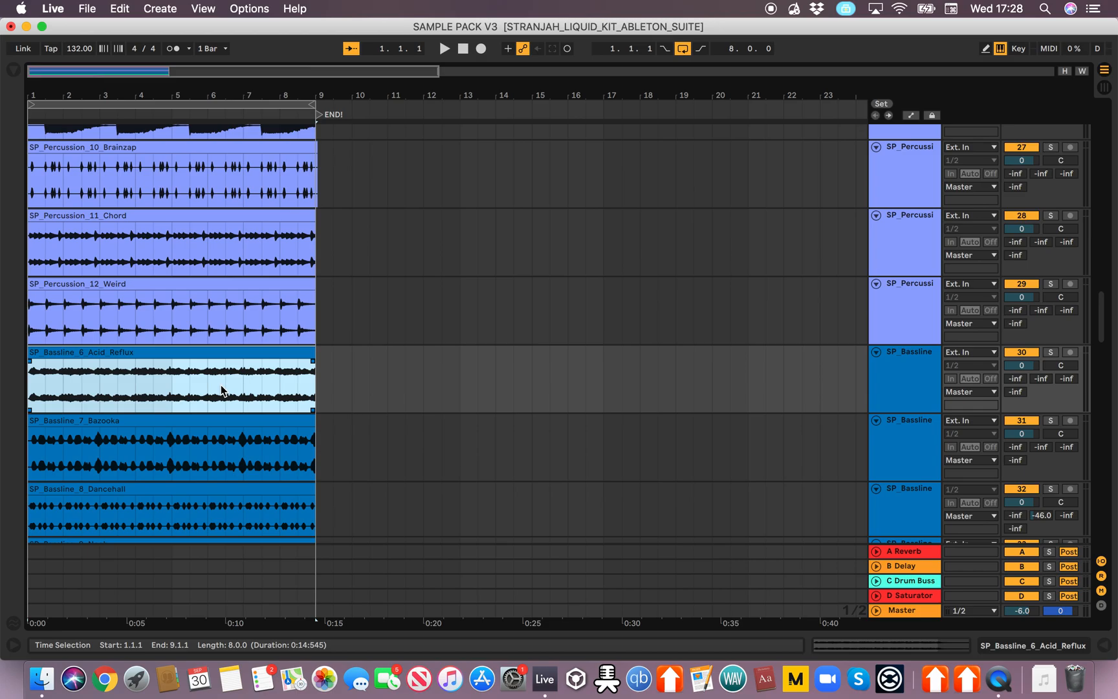
{"action": "scroll", "coordinate": [239, 401], "scroll_direction": "up", "scroll_amount": 20}
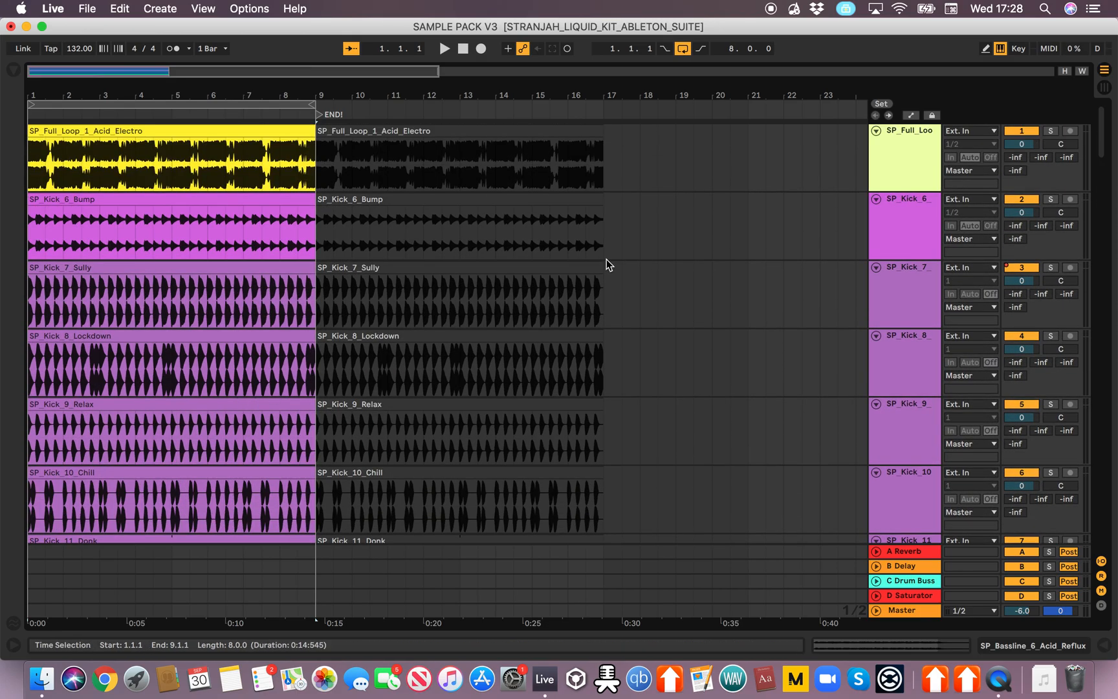
Step: Point out the full loop track and the SP_Kick_6 track by selecting each in turn
{"action": "left_click", "coordinate": [881, 157]}
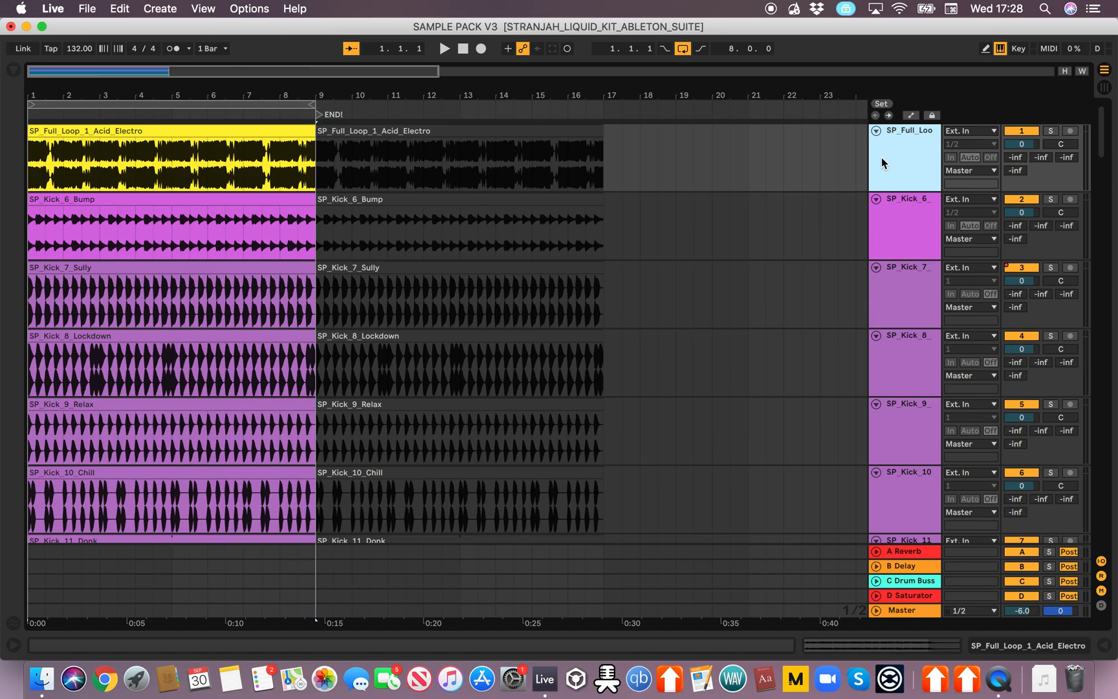
{"action": "left_click", "coordinate": [921, 251]}
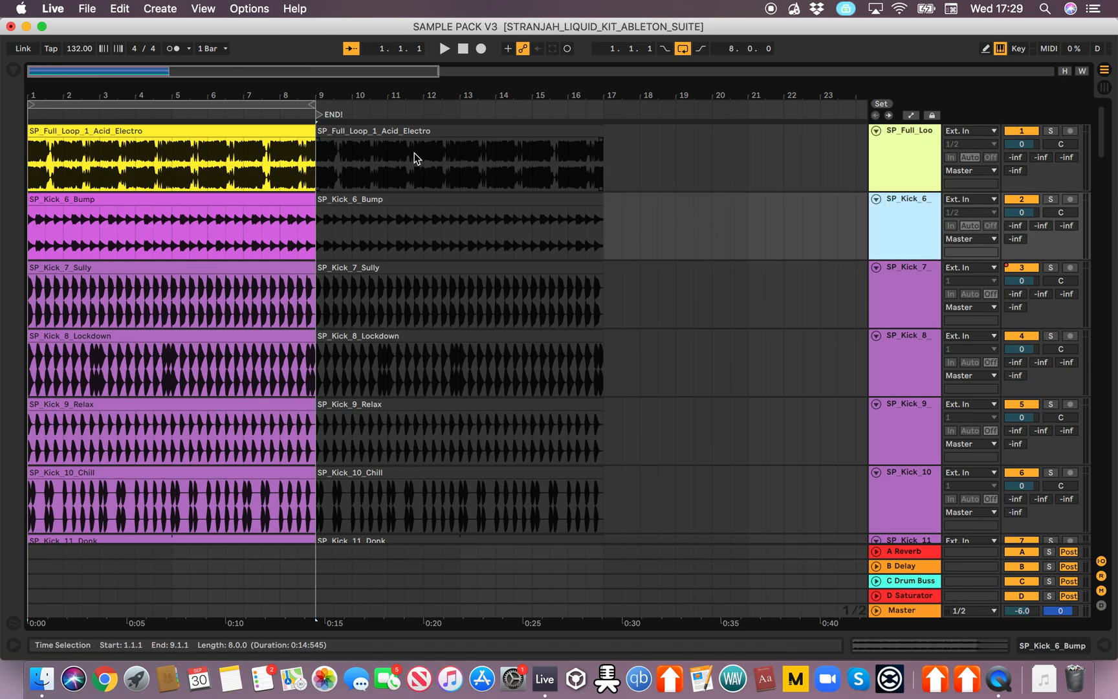
{"action": "scroll", "coordinate": [414, 152], "scroll_direction": "up", "scroll_amount": 5}
{"action": "scroll", "coordinate": [414, 153], "scroll_direction": "down", "scroll_amount": 8}
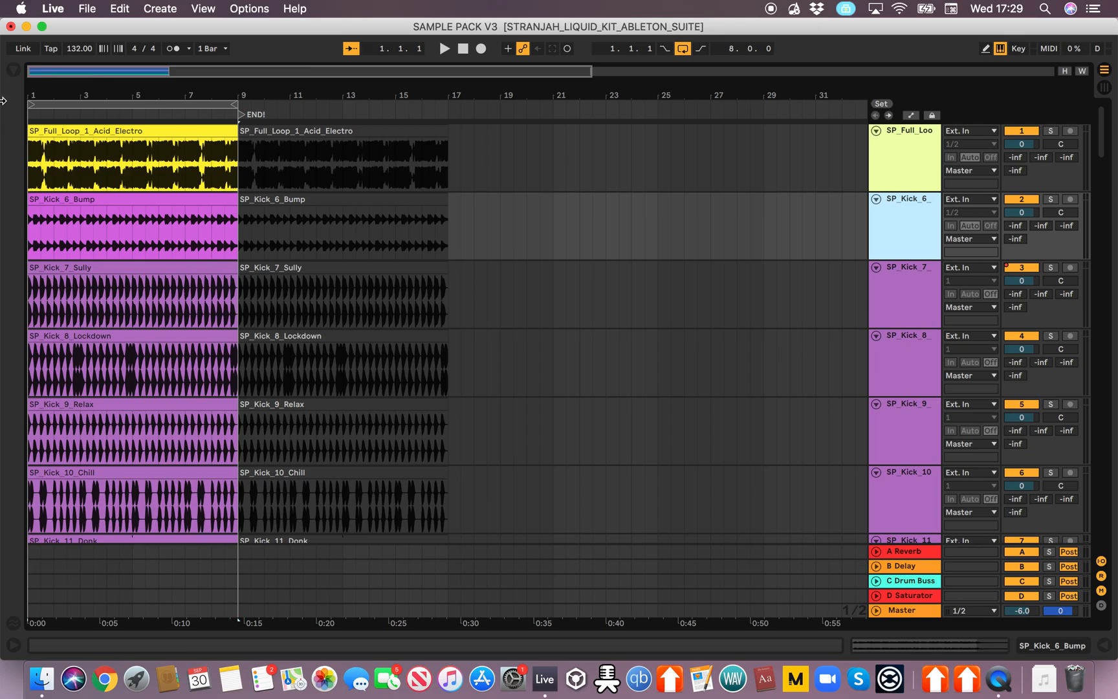
Step: Show the browser with the SP - Space Pack folder's contents, collapse SP_FX_132 and widen the browser
{"action": "left_click", "coordinate": [13, 70]}
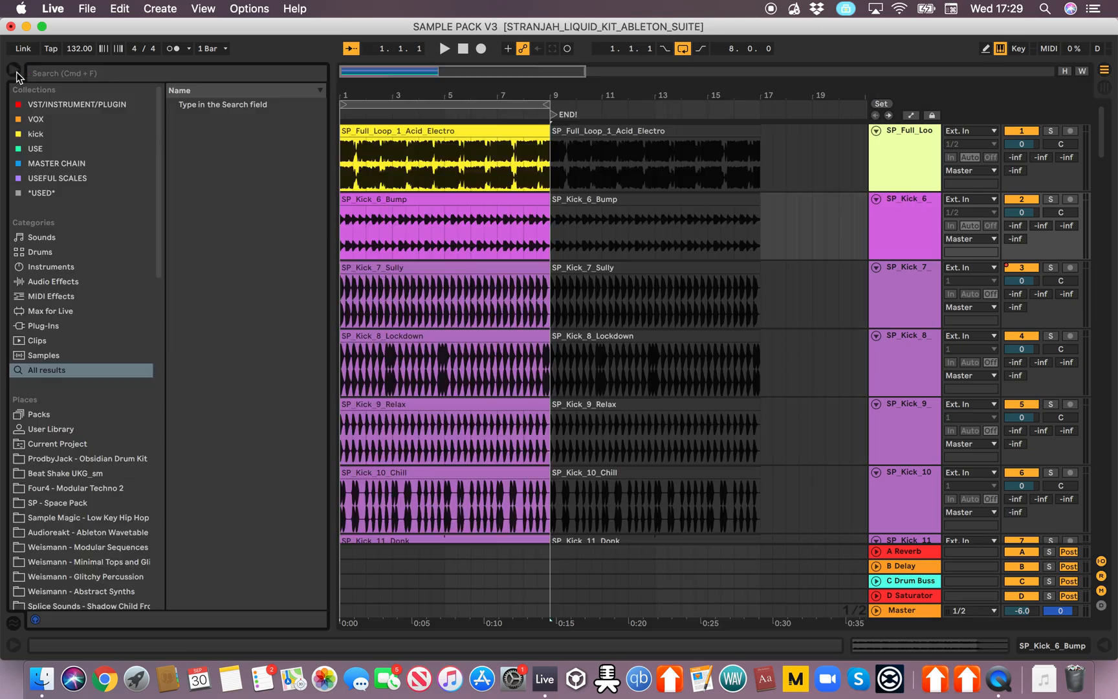
{"action": "left_click", "coordinate": [88, 475]}
{"action": "left_click", "coordinate": [88, 501]}
{"action": "left_click", "coordinate": [89, 495]}
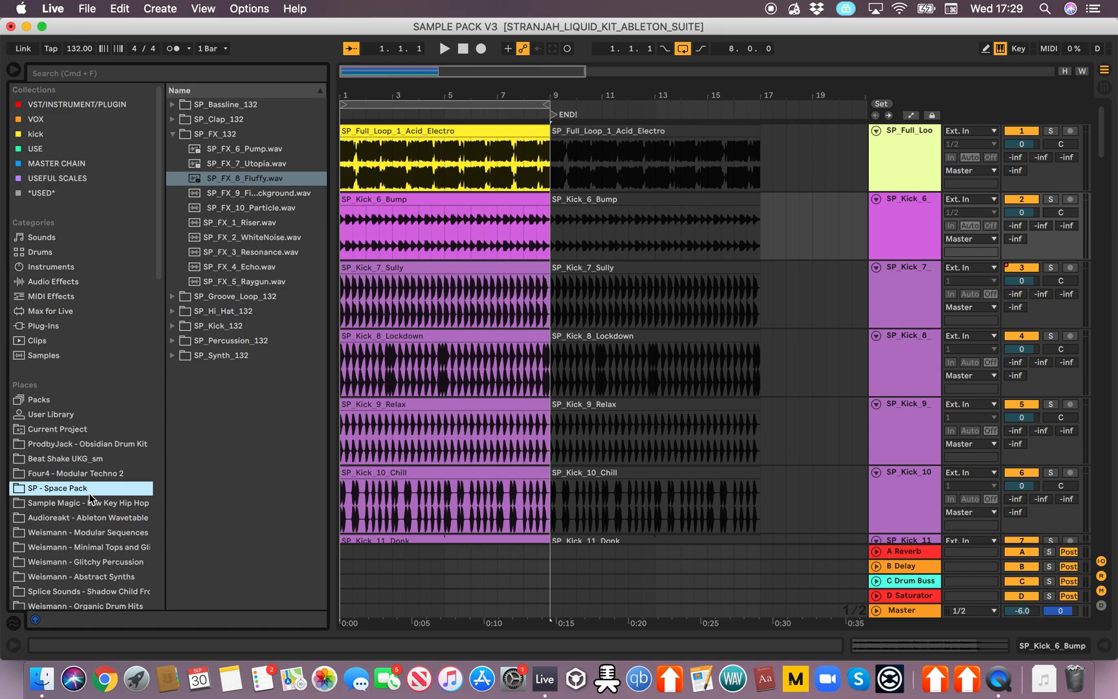
{"action": "left_click", "coordinate": [171, 136]}
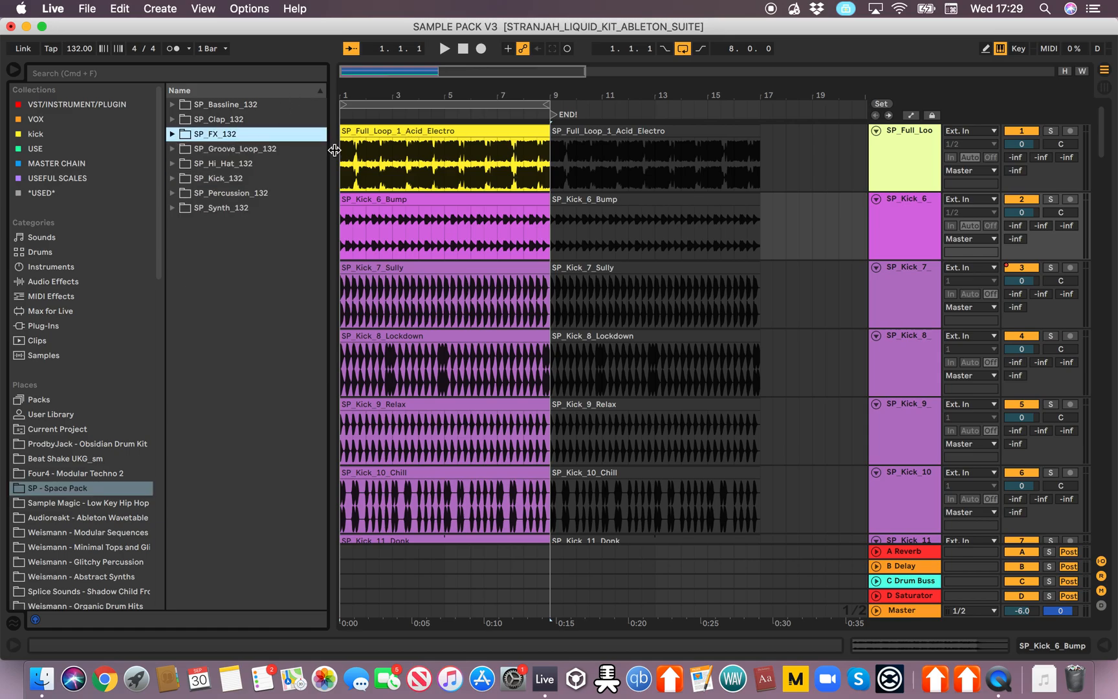
{"action": "left_click_drag", "start_coordinate": [335, 150], "coordinate": [601, 219]}
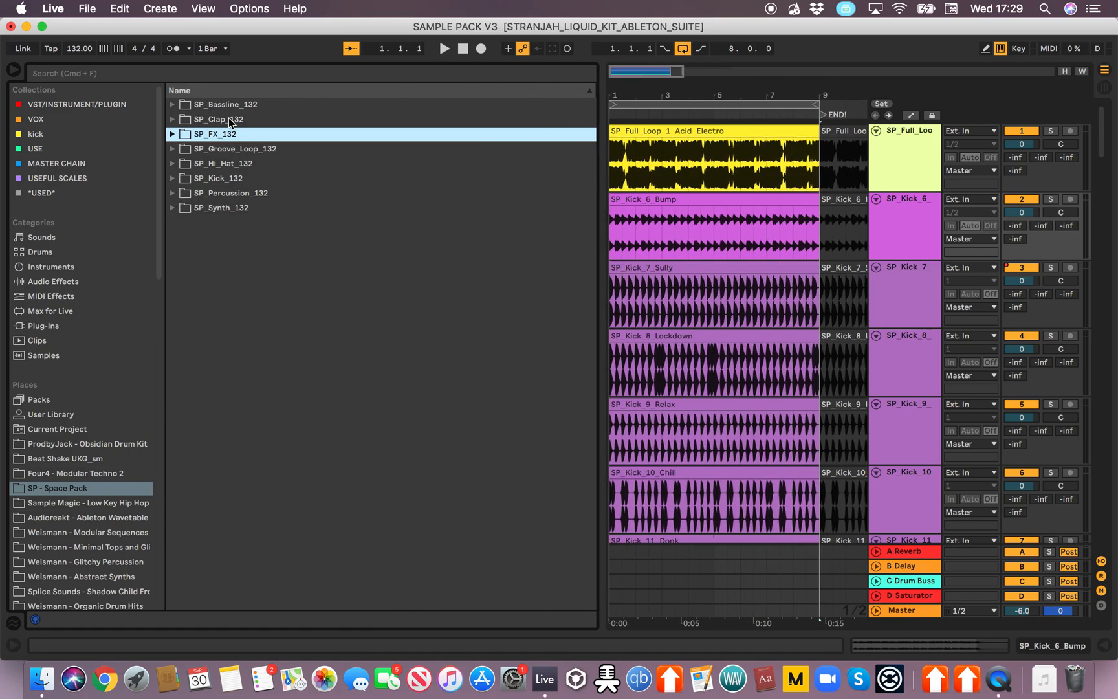
Step: Preview SP_Bassline_15_Ladder.wav and SP_Bassline_7_Bazooka.wav from the SP_Bassline_132 folder and collapse the folder
{"action": "left_click", "coordinate": [173, 105]}
{"action": "left_click", "coordinate": [184, 120]}
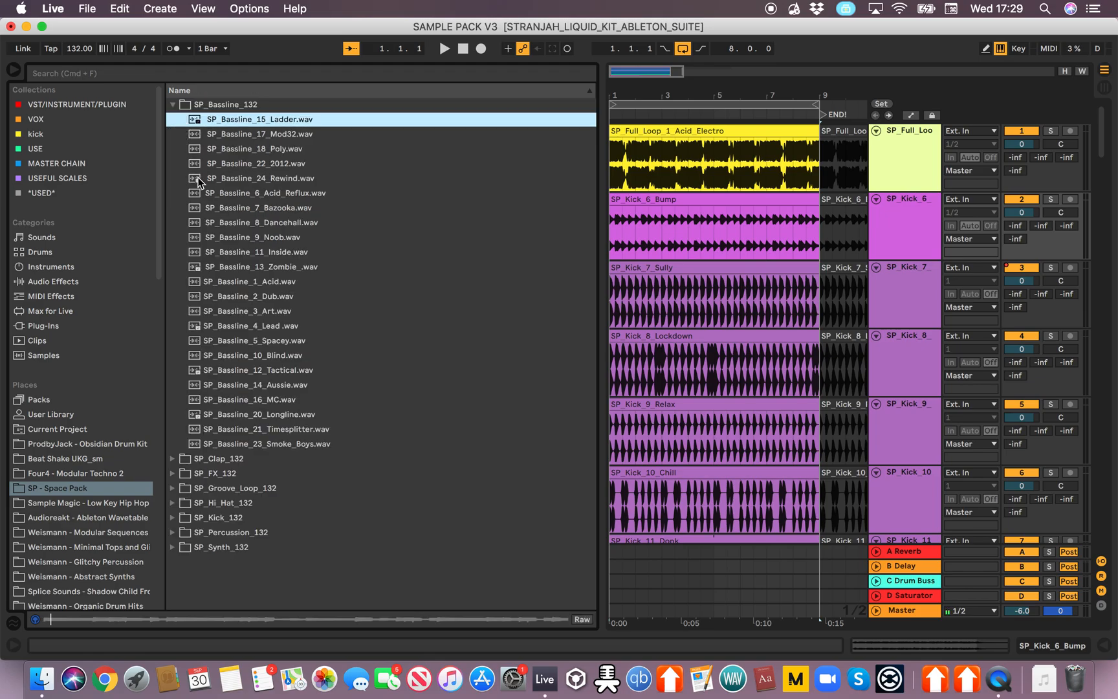
{"action": "left_click", "coordinate": [201, 207]}
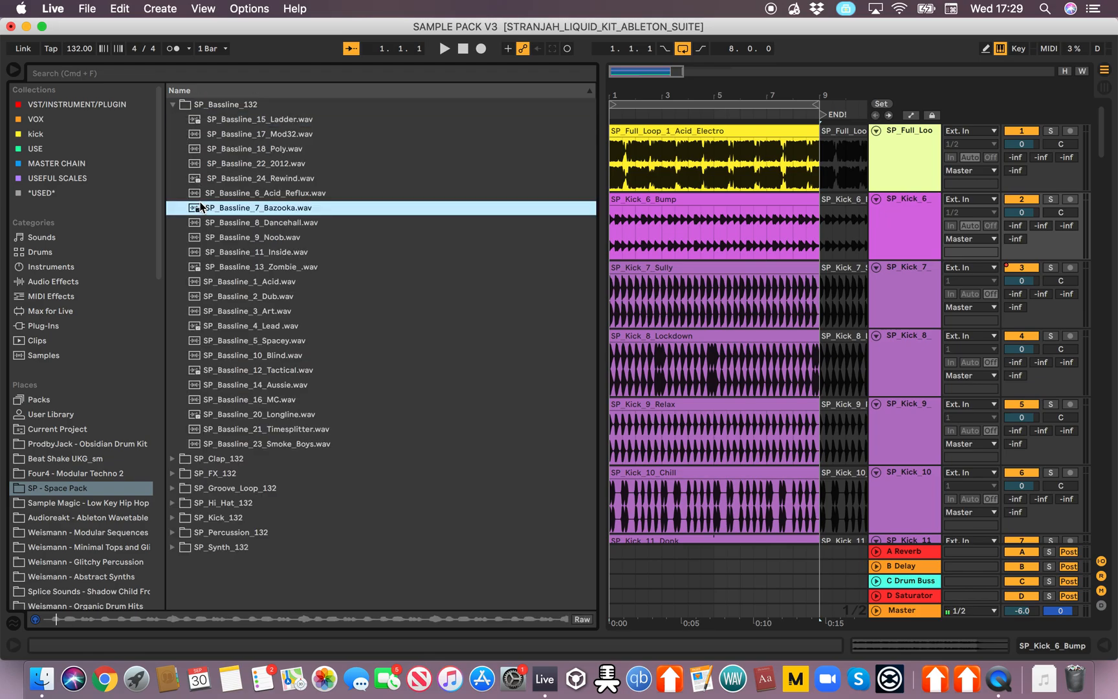
{"action": "left_click", "coordinate": [174, 105]}
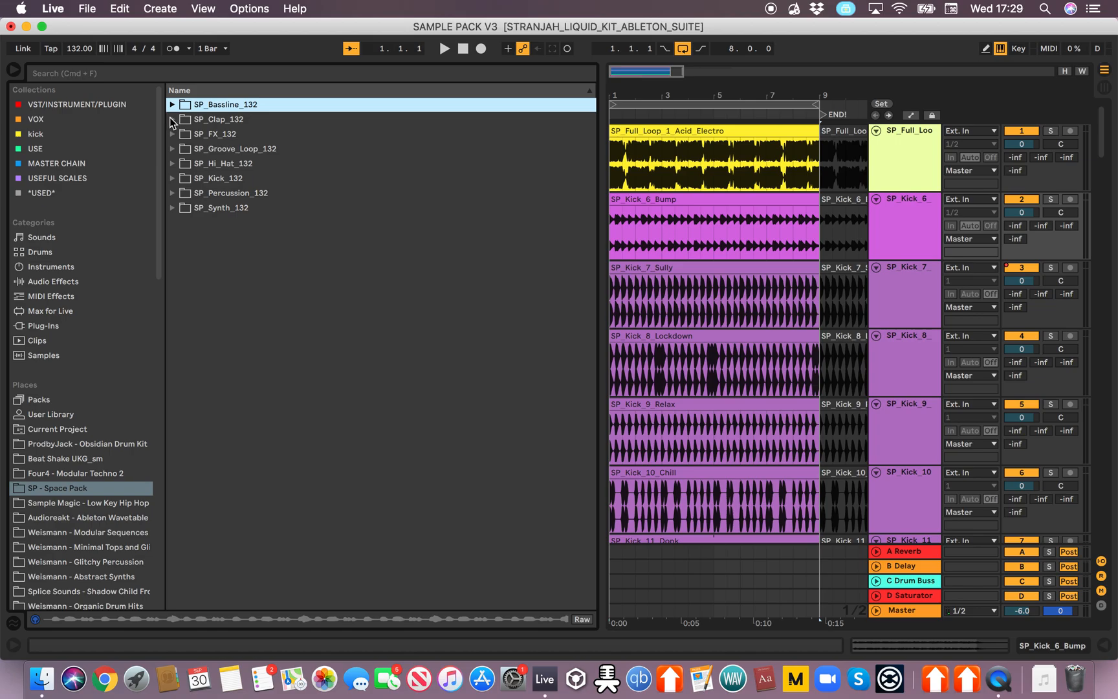
Step: Expand the SP_Clap_132 folder and preview SP_Clap_10_Selector.wav
{"action": "left_click", "coordinate": [171, 119]}
{"action": "left_click", "coordinate": [177, 145]}
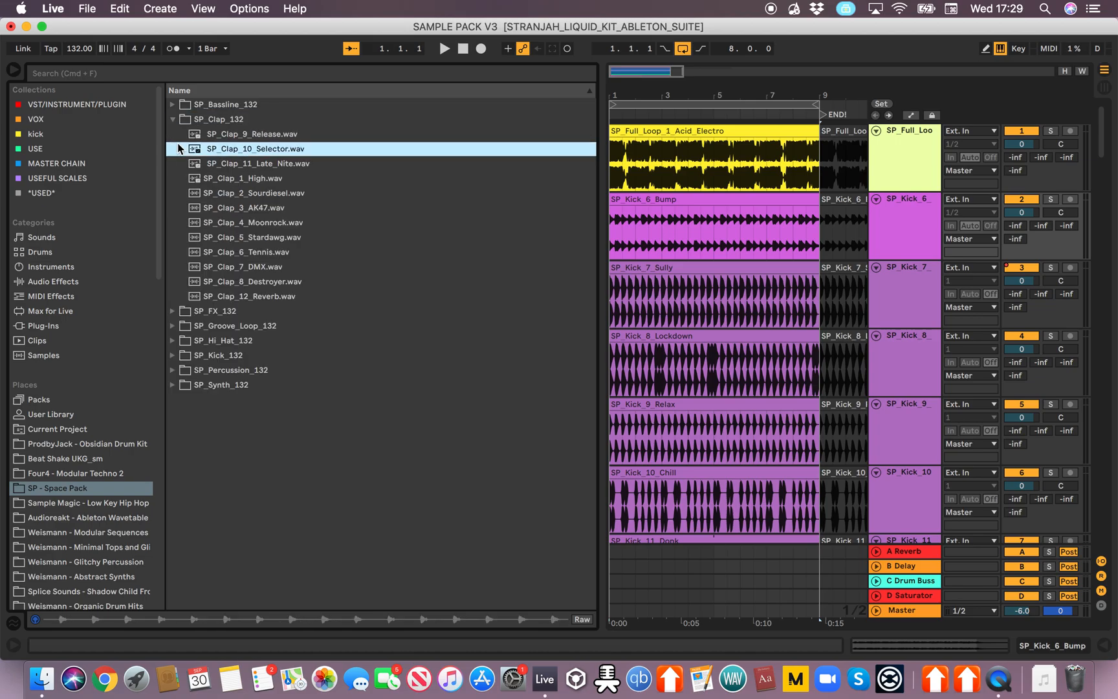
Step: Collapse SP_Clap_132 and preview the Pump, Utopia and Fluffy effects in the SP_FX_132 folder, closing it when done
{"action": "left_click", "coordinate": [173, 119]}
{"action": "left_click", "coordinate": [172, 134]}
{"action": "left_click", "coordinate": [194, 149]}
{"action": "left_click", "coordinate": [205, 164]}
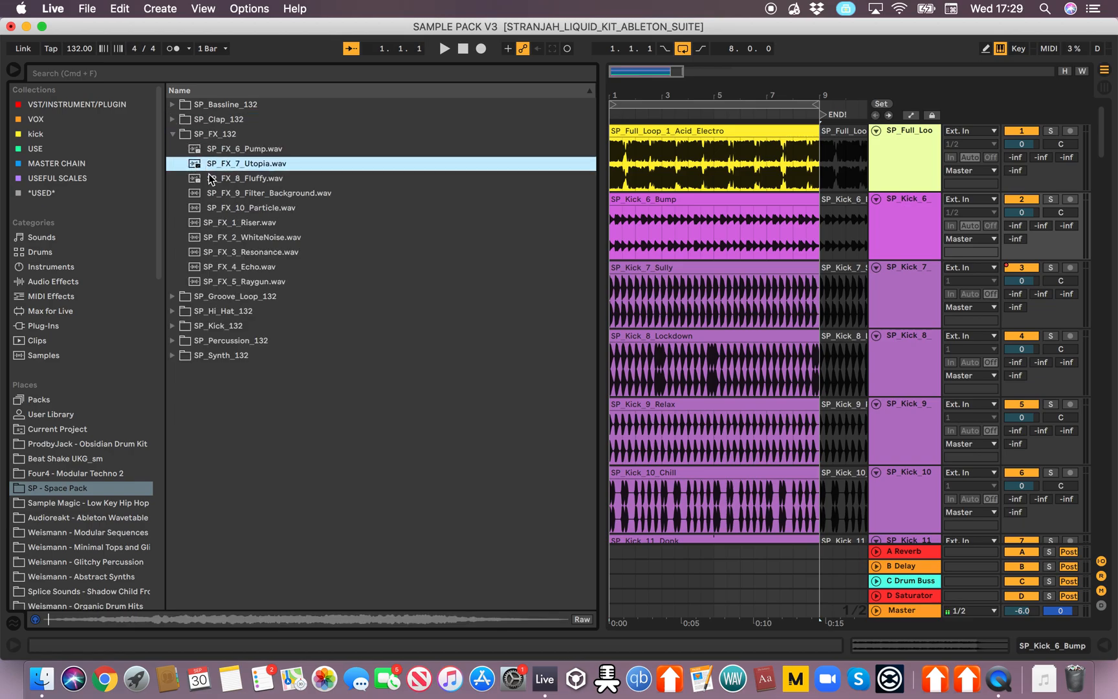
{"action": "left_click", "coordinate": [207, 180]}
{"action": "left_click", "coordinate": [173, 133]}
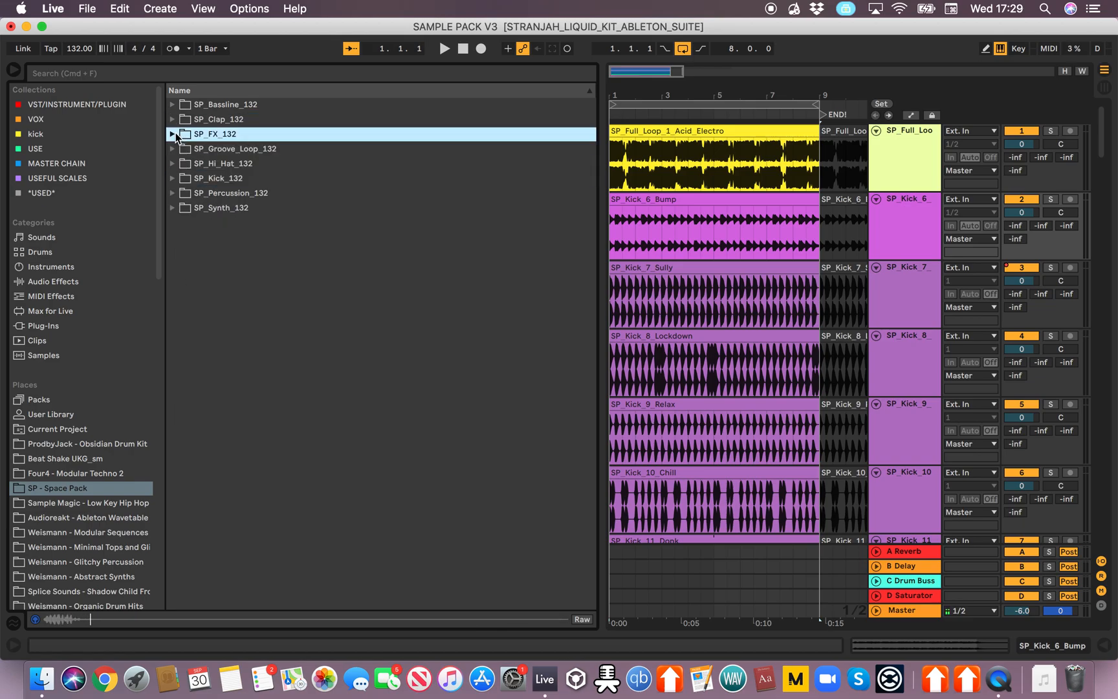
Step: Expand the SP_Groove_Loop_132 folder, preview SP_Groove_Loop_1_Acid_Electro.wav and collapse the folder
{"action": "left_click", "coordinate": [173, 149]}
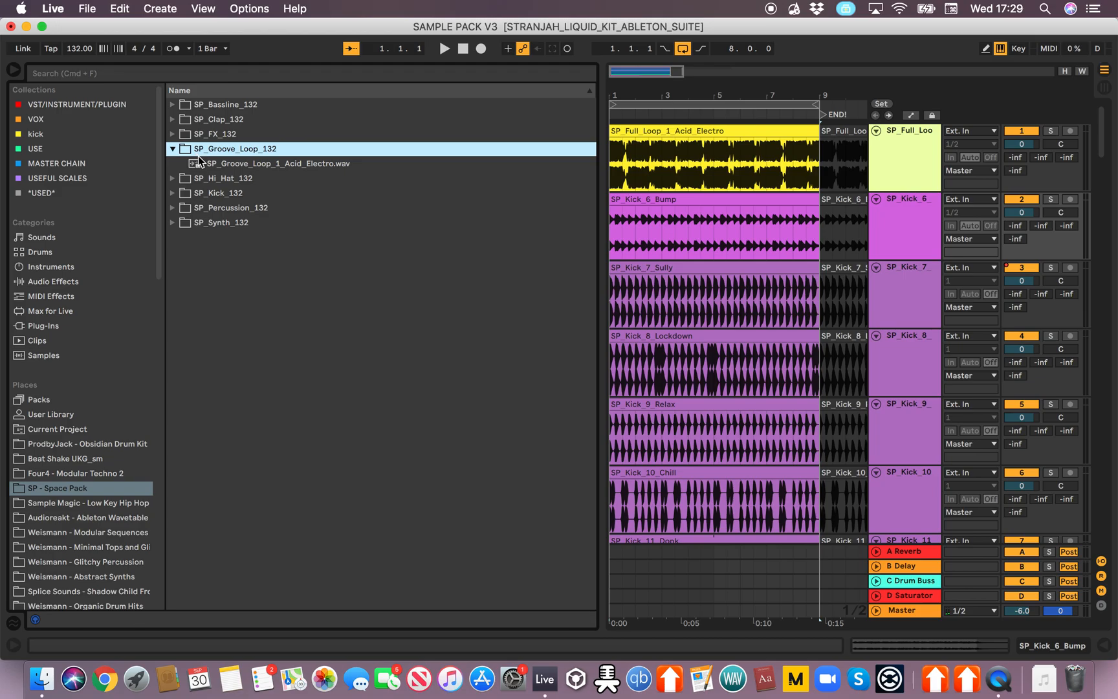
{"action": "left_click", "coordinate": [198, 163]}
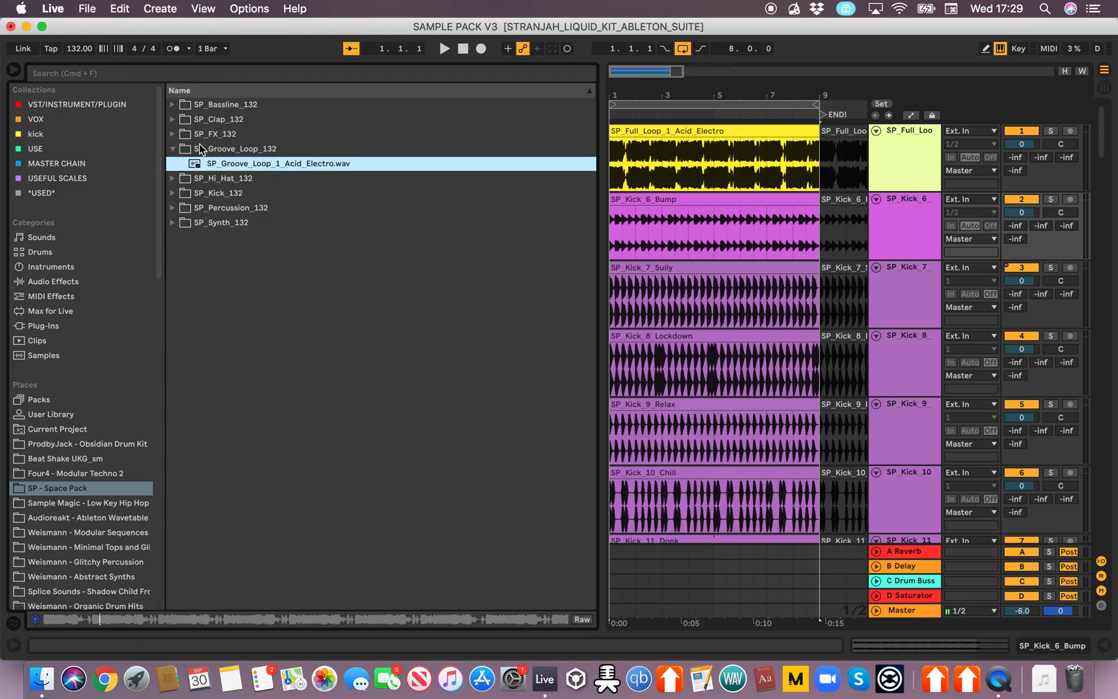
{"action": "left_click", "coordinate": [175, 149]}
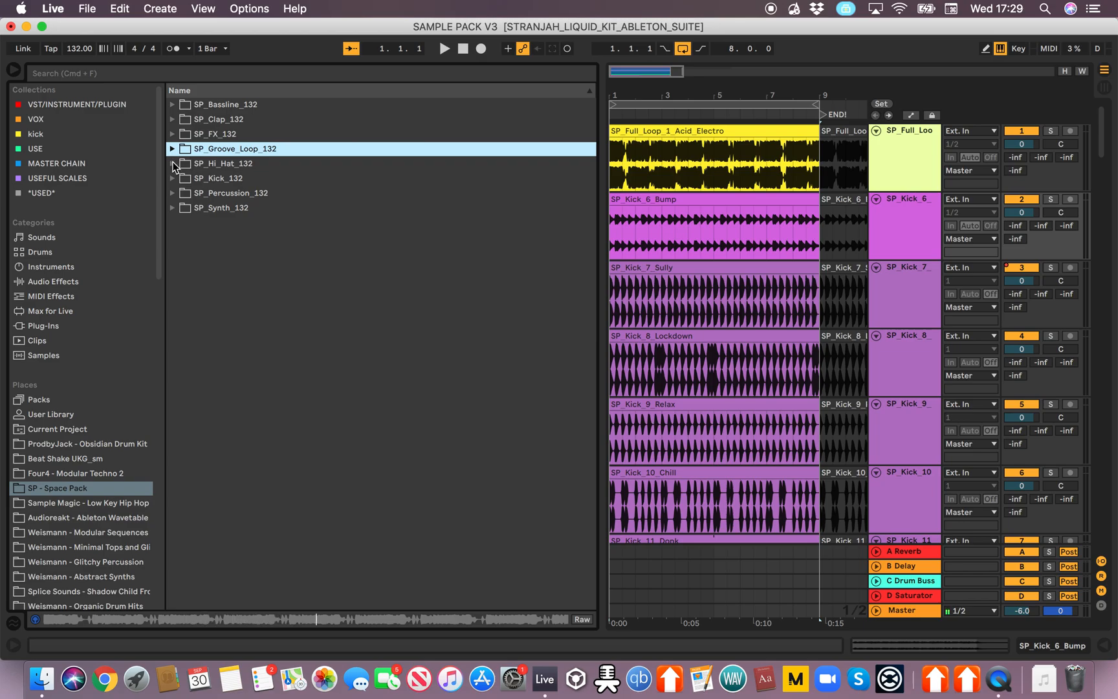
Step: Expand the SP_Hi_Hat_132 folder, preview SP_Hi_Hat_9_707.wav and collapse the folder
{"action": "left_click", "coordinate": [173, 162]}
{"action": "left_click", "coordinate": [213, 192]}
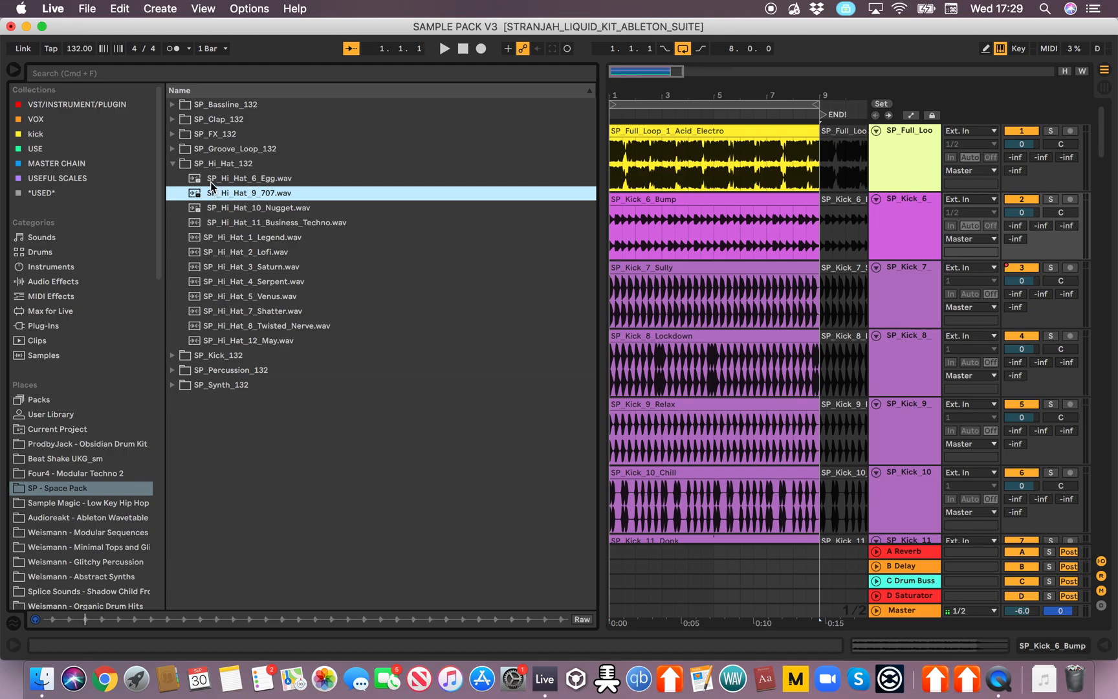
{"action": "left_click", "coordinate": [173, 164]}
Step: Expand SP_Kick_132 and preview the Sully, Underground_Techno, Monday, Lockdown, Charm, Clicky, Bump and Tony kick loops
{"action": "left_click", "coordinate": [174, 178]}
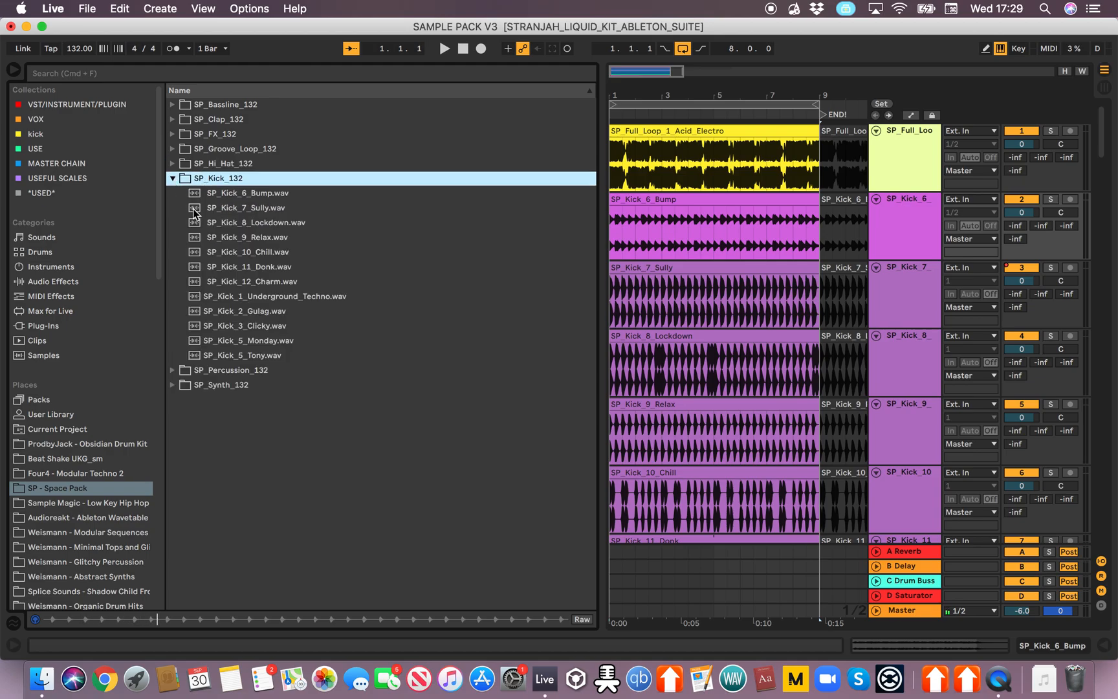
{"action": "left_click", "coordinate": [198, 209]}
{"action": "left_click", "coordinate": [247, 298]}
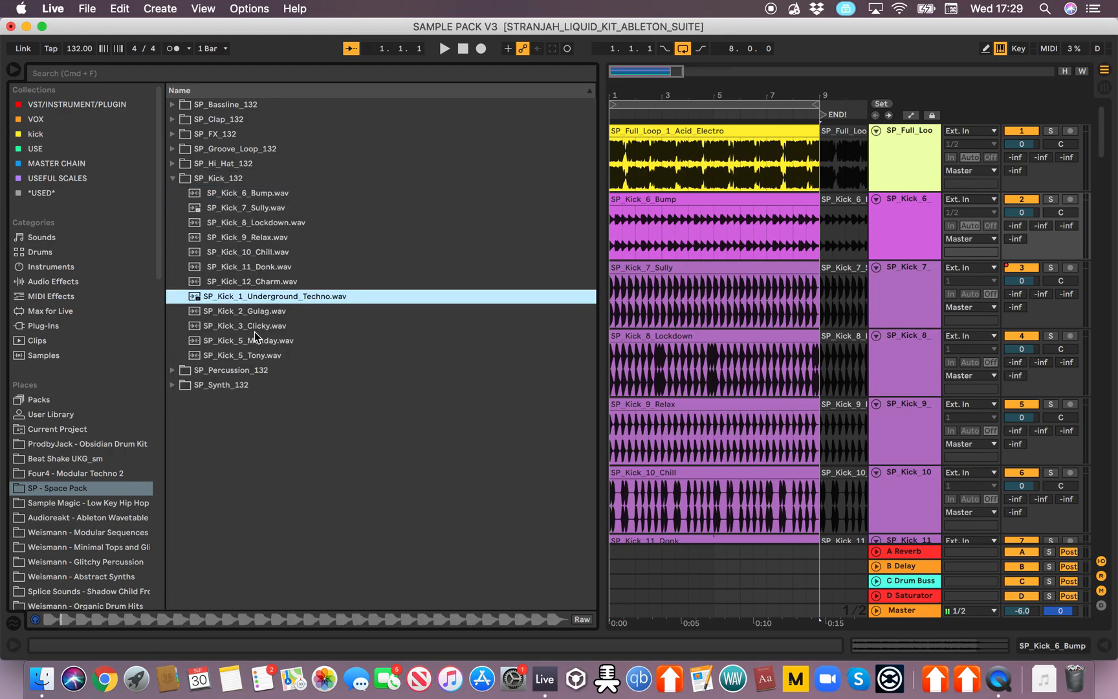
{"action": "left_click", "coordinate": [255, 339]}
{"action": "left_click", "coordinate": [220, 223]}
{"action": "left_click", "coordinate": [248, 284]}
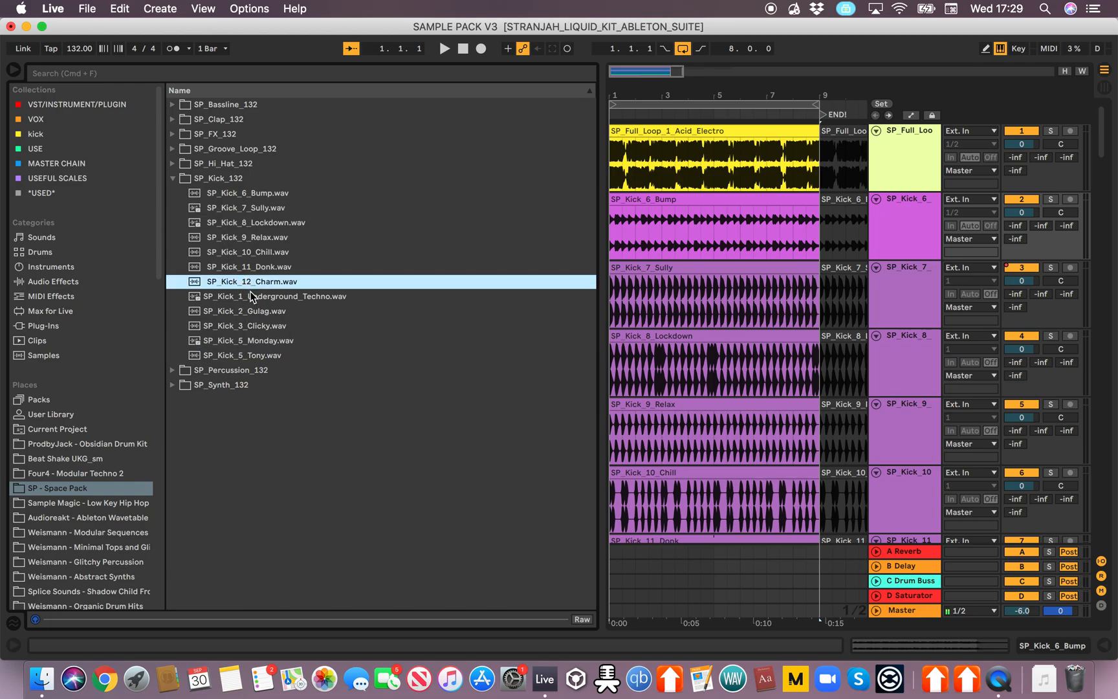
{"action": "left_click", "coordinate": [259, 326]}
{"action": "left_click", "coordinate": [261, 209]}
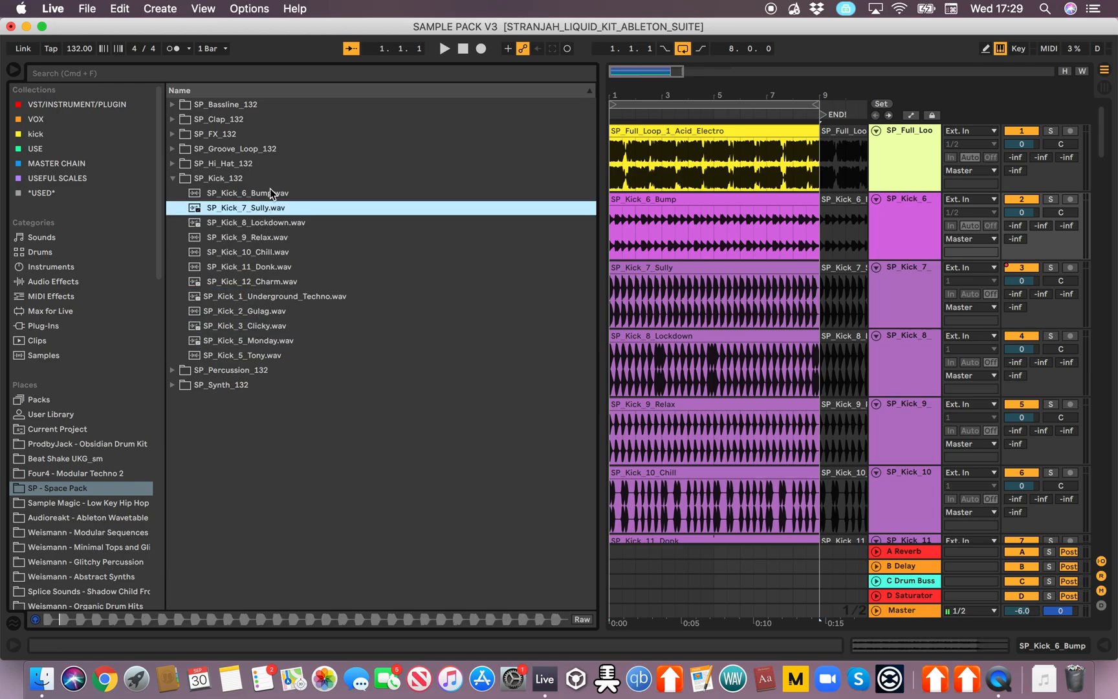
{"action": "left_click", "coordinate": [270, 192]}
{"action": "left_click", "coordinate": [269, 355]}
Step: Preview the Scream, Crystal, Nuclear and Brainzap loops in the SP_Percussion_132 folder and collapse the folder
{"action": "left_click", "coordinate": [179, 369]}
{"action": "left_click", "coordinate": [255, 341]}
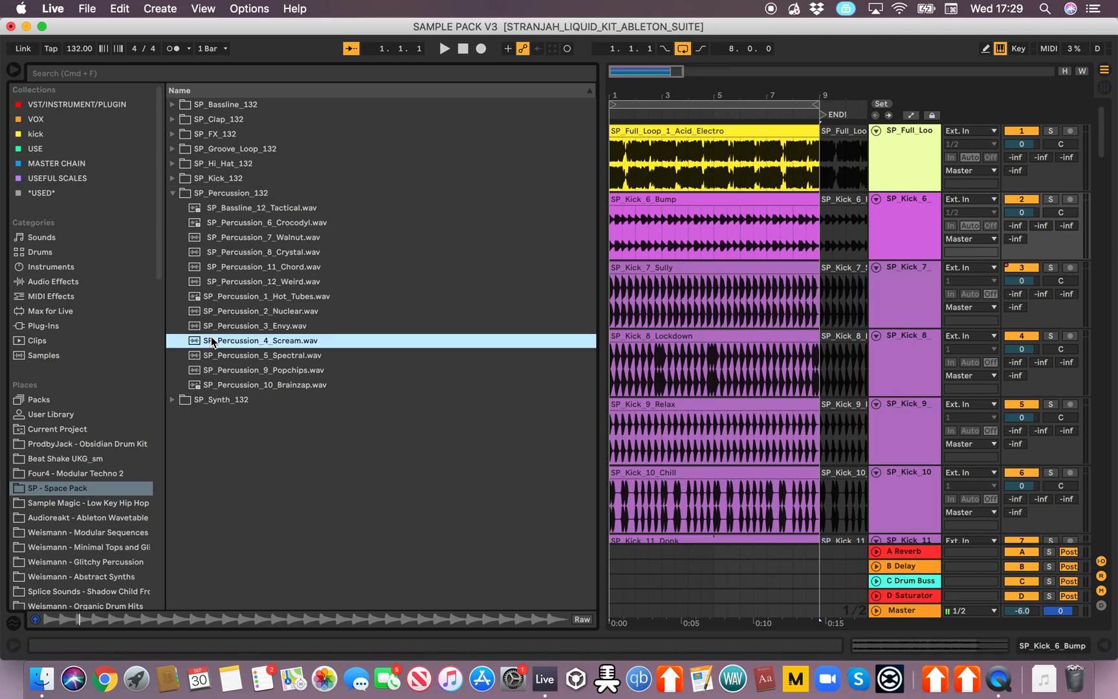
{"action": "left_click", "coordinate": [272, 252]}
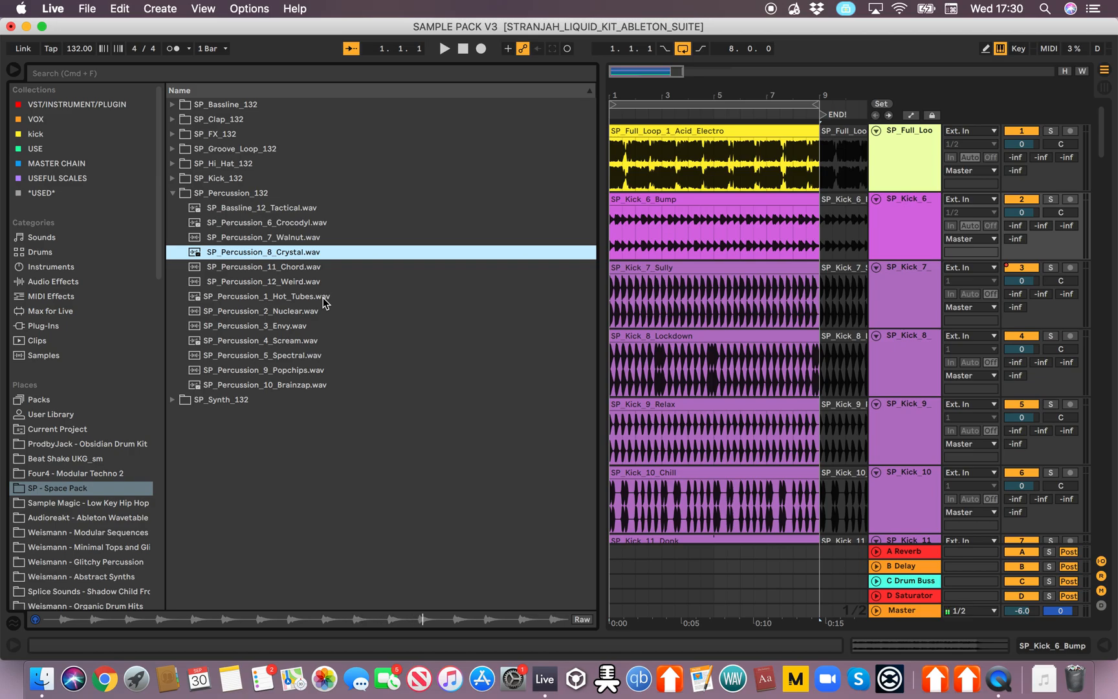
{"action": "left_click", "coordinate": [312, 316]}
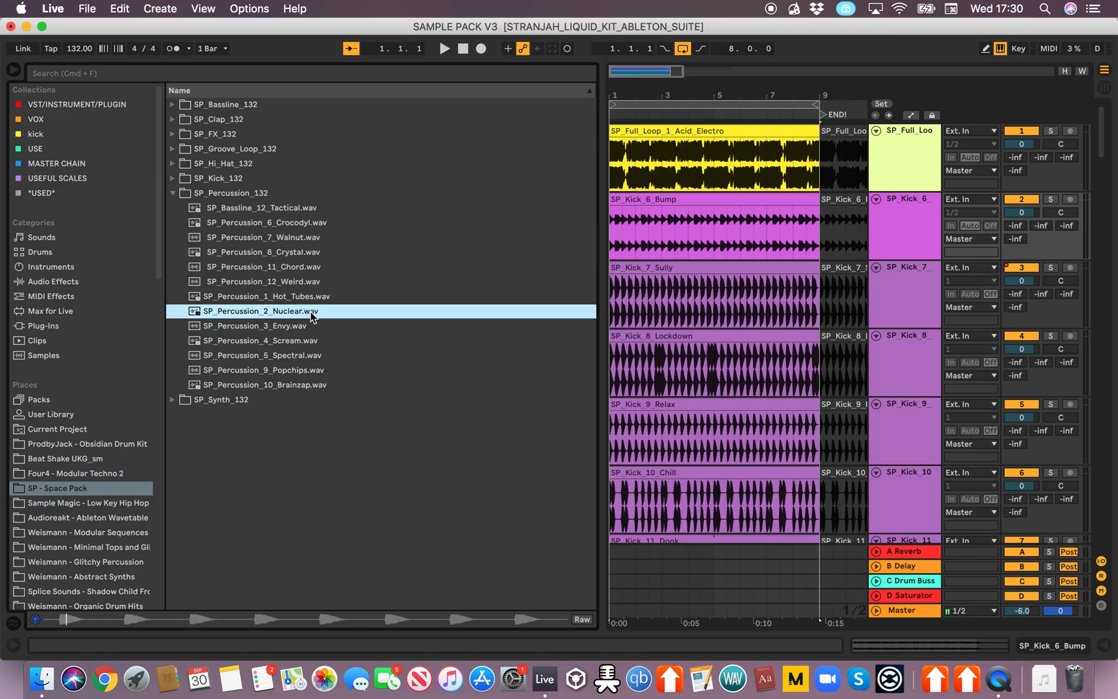
{"action": "left_click", "coordinate": [298, 385]}
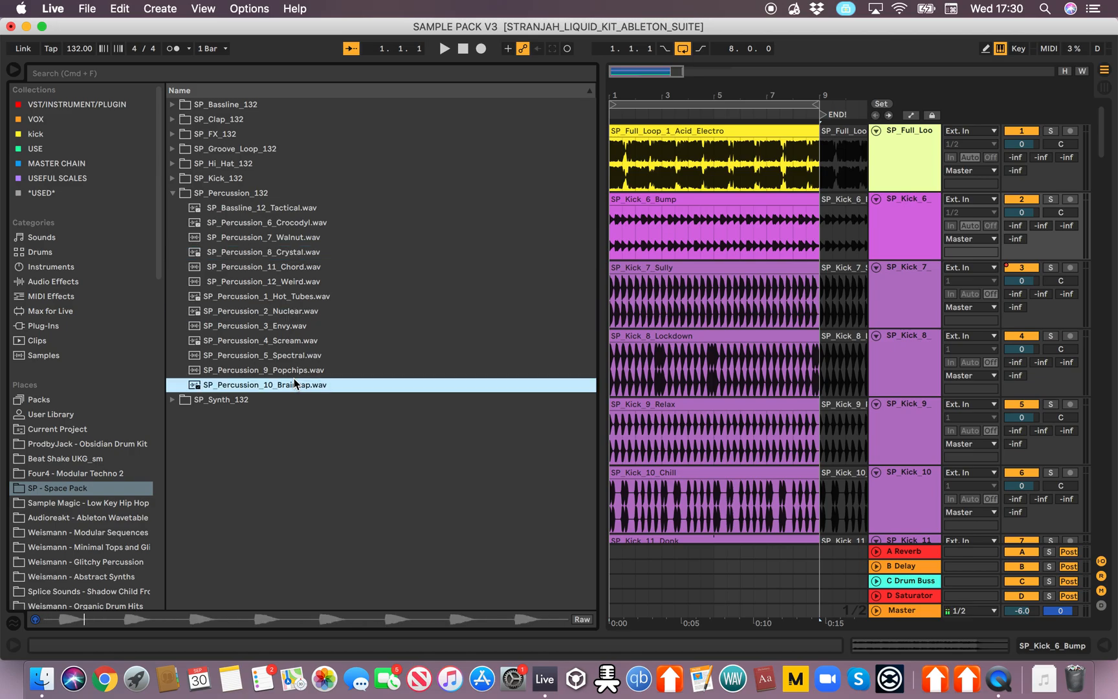
{"action": "left_click", "coordinate": [173, 192]}
Step: Preview the Scanning, Subzero, Golden_Retriever and Proud loops in the SP_Synth_132 folder and collapse the folder
{"action": "left_click", "coordinate": [173, 208]}
{"action": "left_click", "coordinate": [189, 225]}
{"action": "left_click", "coordinate": [226, 283]}
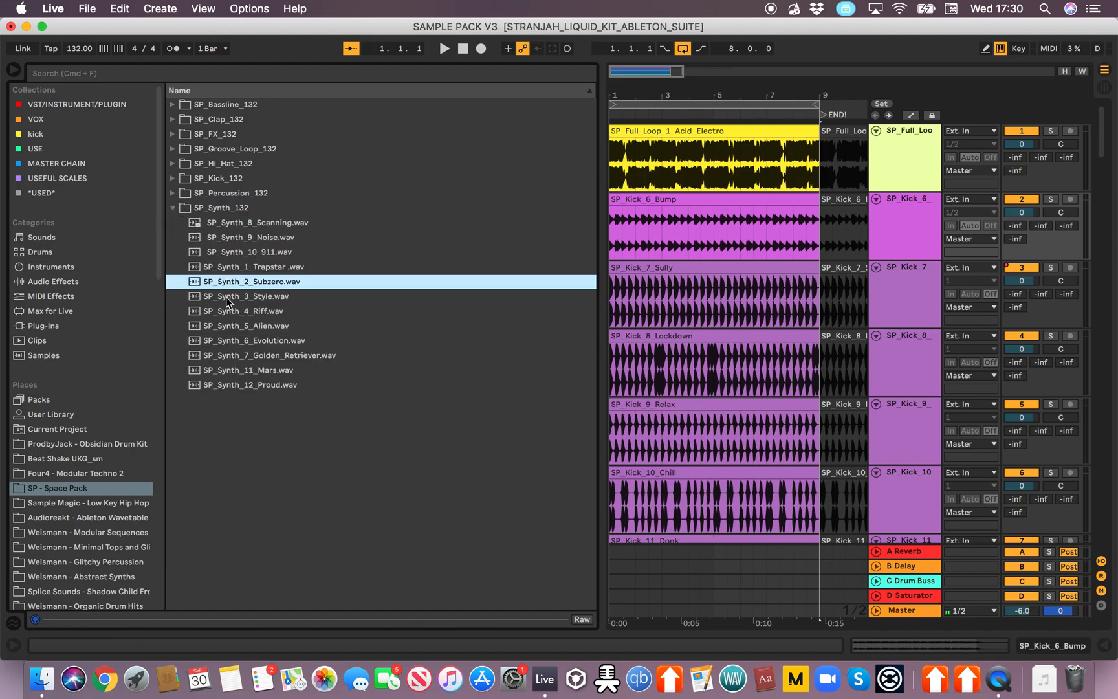
{"action": "left_click", "coordinate": [240, 355]}
{"action": "left_click", "coordinate": [241, 385]}
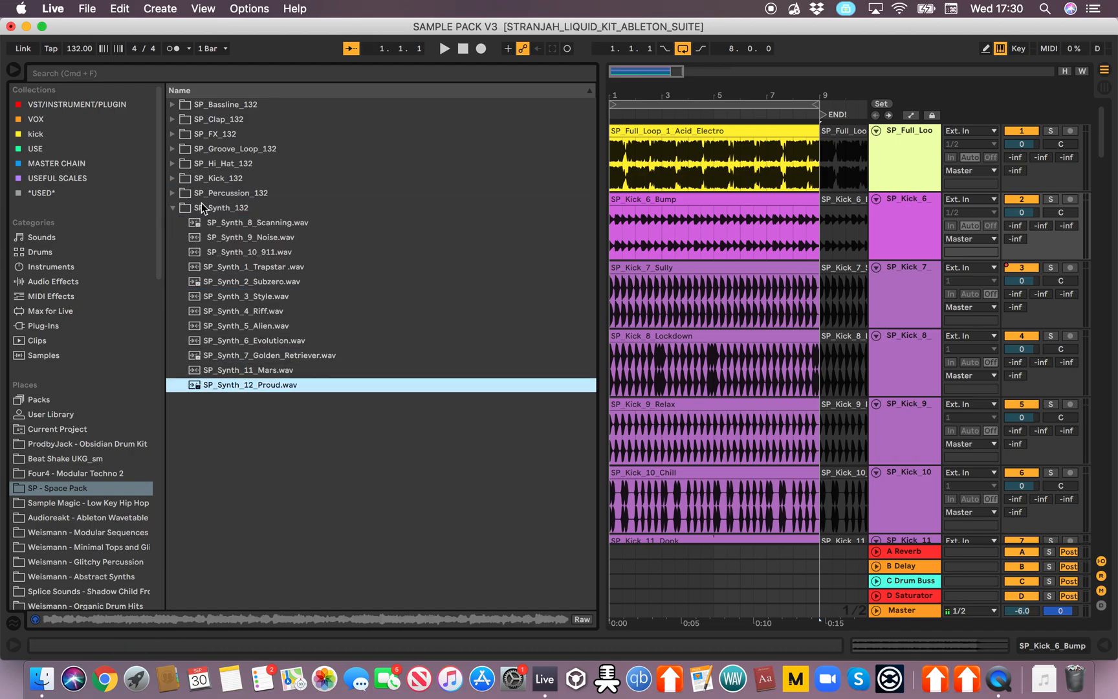
{"action": "left_click", "coordinate": [173, 208]}
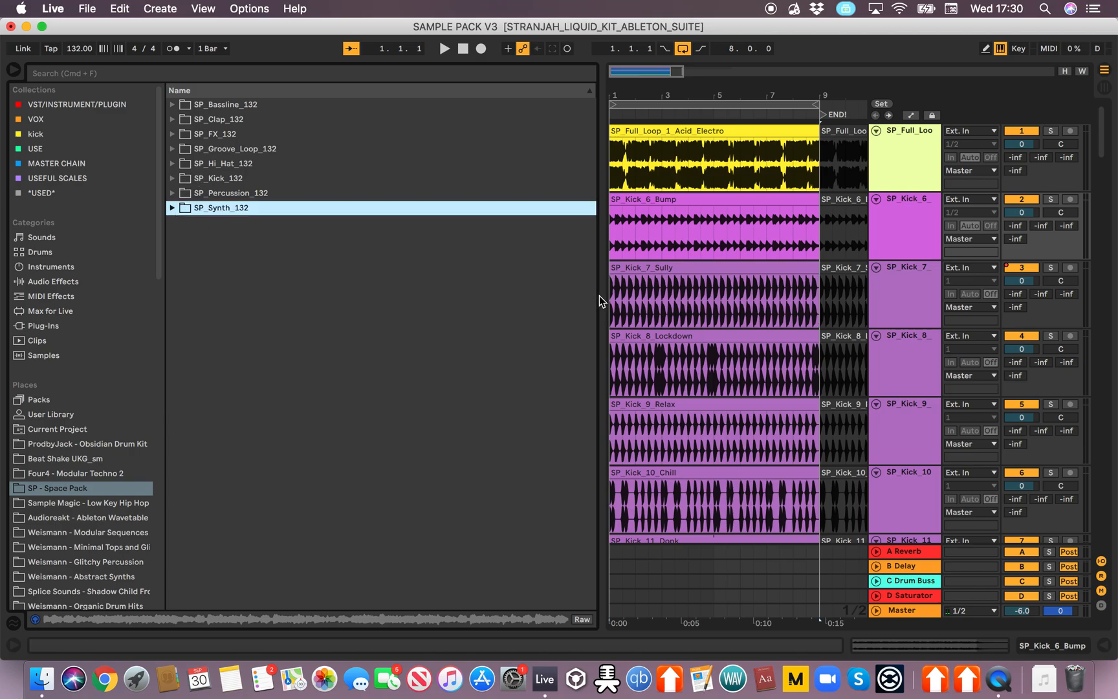
Step: Narrow the browser to show more of the arrangement and briefly open and close the SP_Percussion_132 and SP_Kick_132 folders
{"action": "left_click_drag", "start_coordinate": [599, 297], "coordinate": [465, 293]}
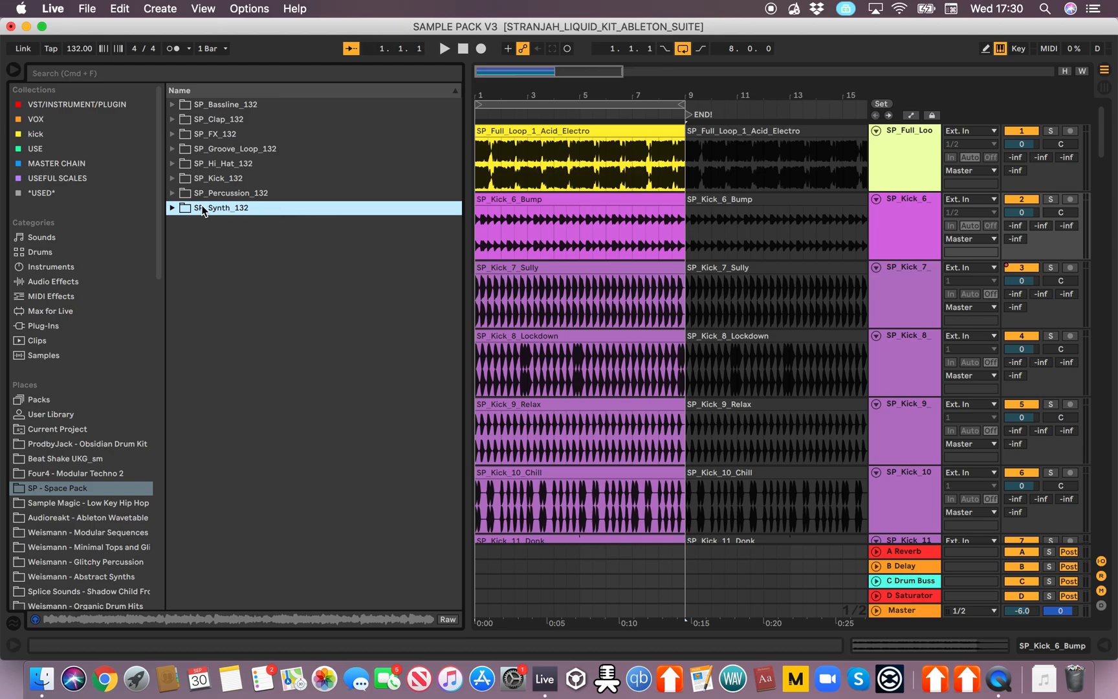
{"action": "left_click", "coordinate": [227, 193]}
{"action": "left_click", "coordinate": [226, 179]}
{"action": "left_click", "coordinate": [173, 193]}
{"action": "left_click", "coordinate": [172, 193]}
{"action": "left_click", "coordinate": [173, 178]}
{"action": "left_click", "coordinate": [172, 178]}
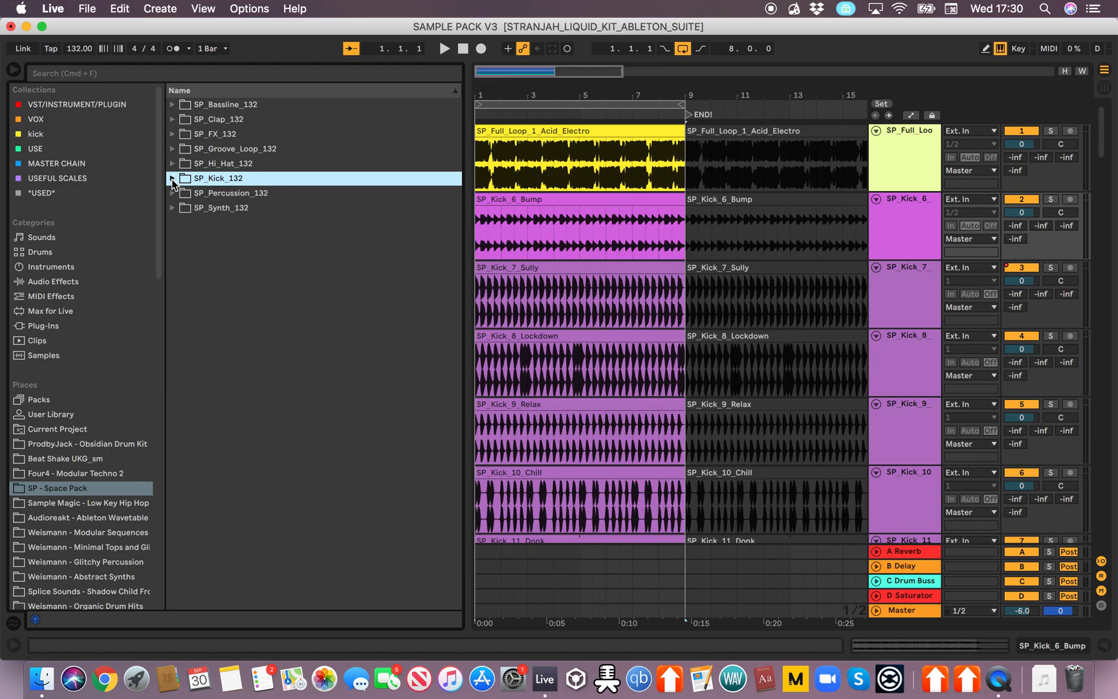
{"action": "left_click", "coordinate": [173, 163]}
Step: Replay SP_Groove_Loop_1_Acid_Electro.wav from the SP_Groove_Loop_132 folder and close the folder again
{"action": "left_click", "coordinate": [173, 148]}
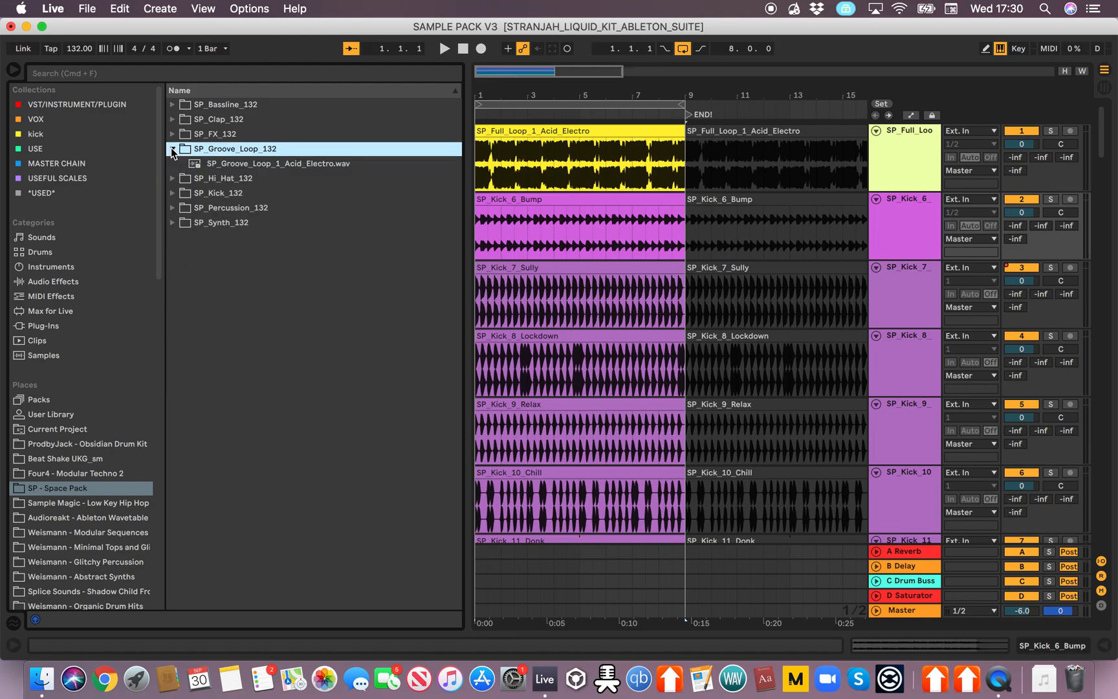
{"action": "left_click", "coordinate": [200, 163]}
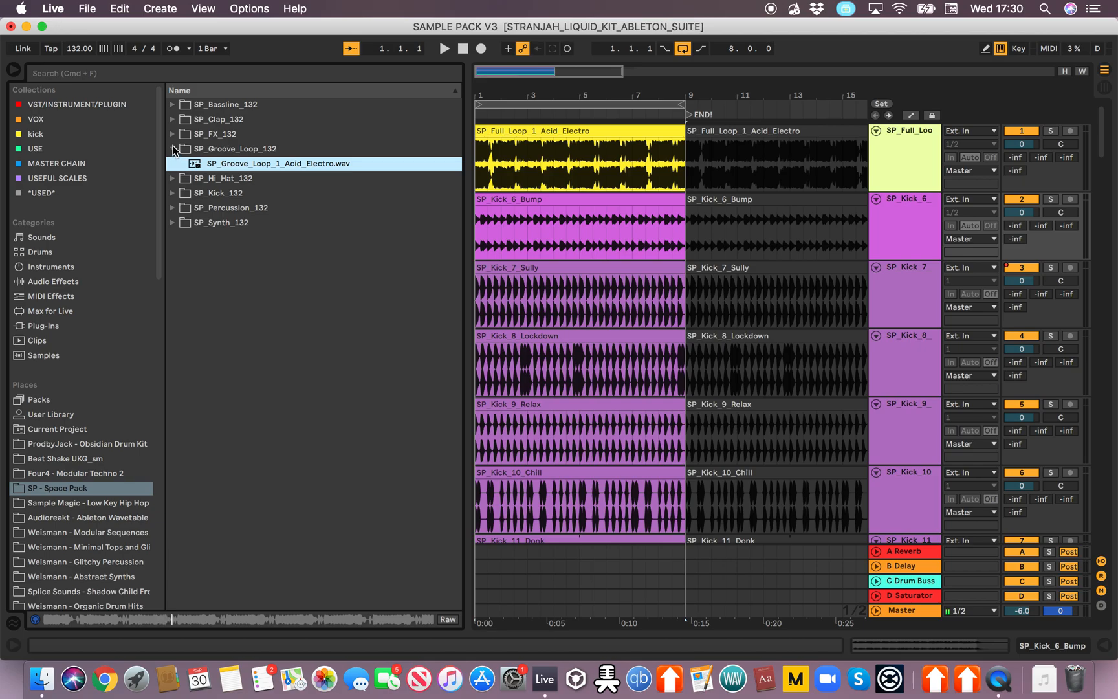
{"action": "left_click", "coordinate": [173, 149]}
Step: Expand SP_FX_132 and preview the Resonance, Echo, Raygun, WhiteNoise, Riser, Particle, Filter_Background, Fluffy and Pump effects
{"action": "left_click", "coordinate": [172, 134]}
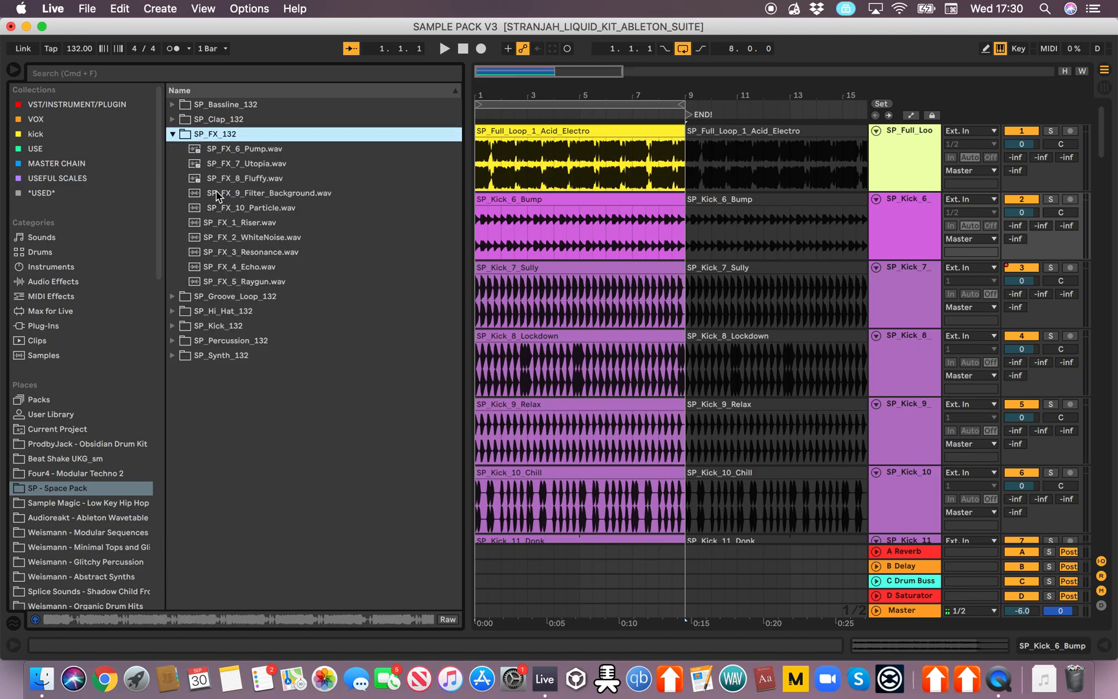
{"action": "left_click", "coordinate": [230, 257]}
{"action": "left_click", "coordinate": [258, 266]}
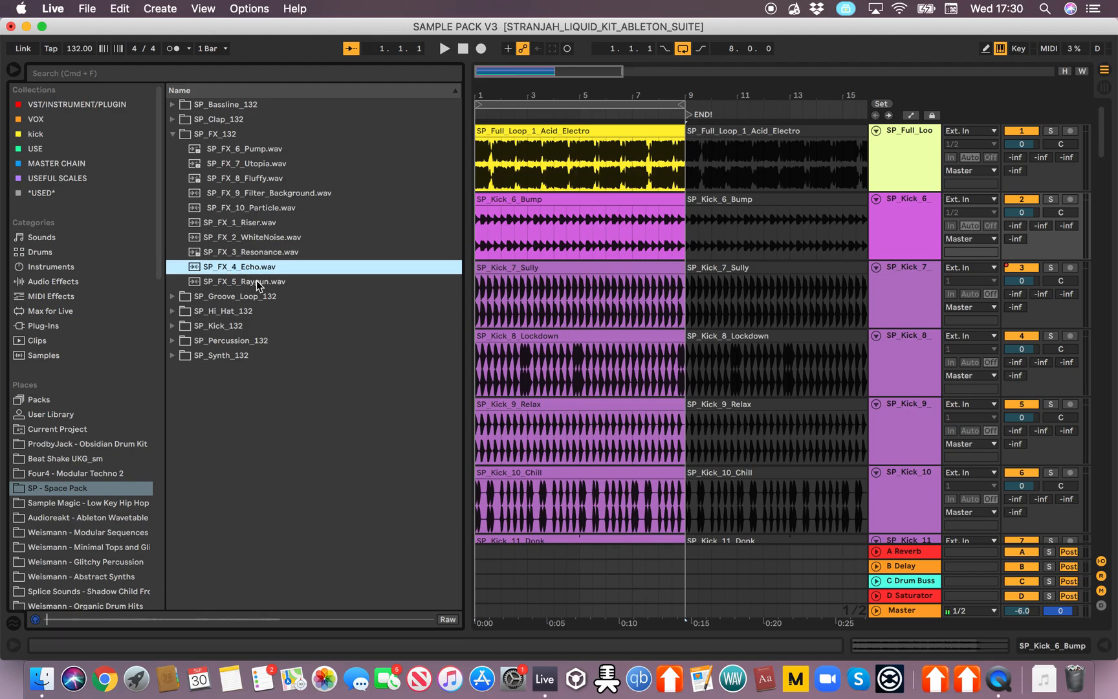
{"action": "left_click", "coordinate": [257, 283]}
{"action": "left_click", "coordinate": [255, 248]}
{"action": "left_click", "coordinate": [256, 239]}
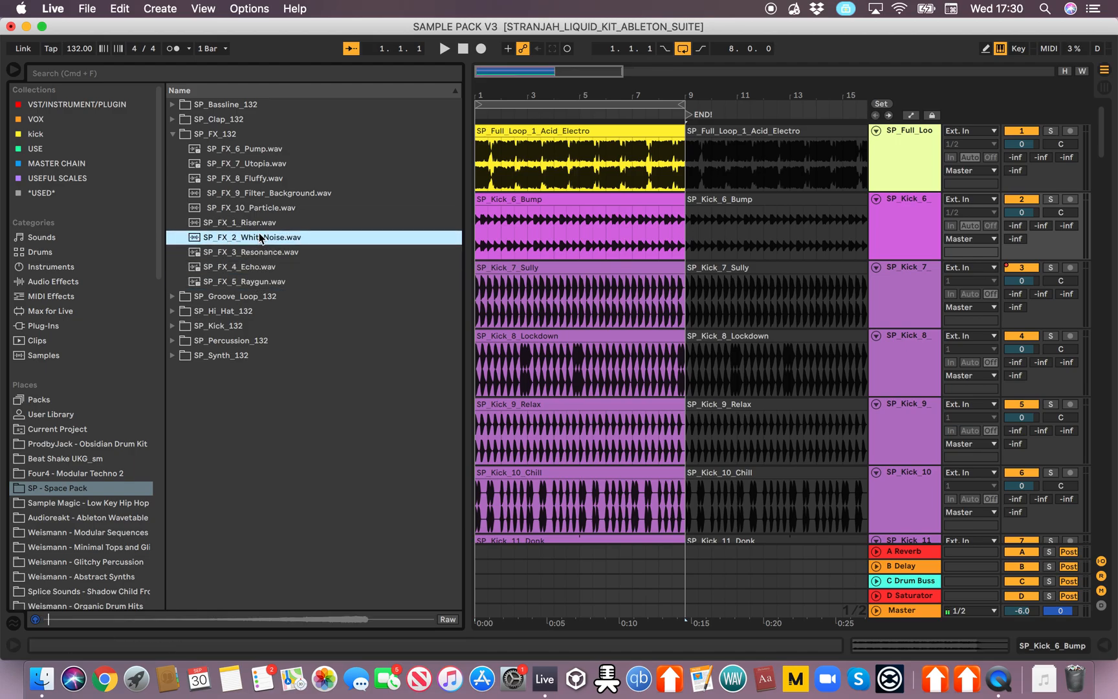
{"action": "left_click", "coordinate": [258, 223]}
{"action": "left_click", "coordinate": [268, 207]}
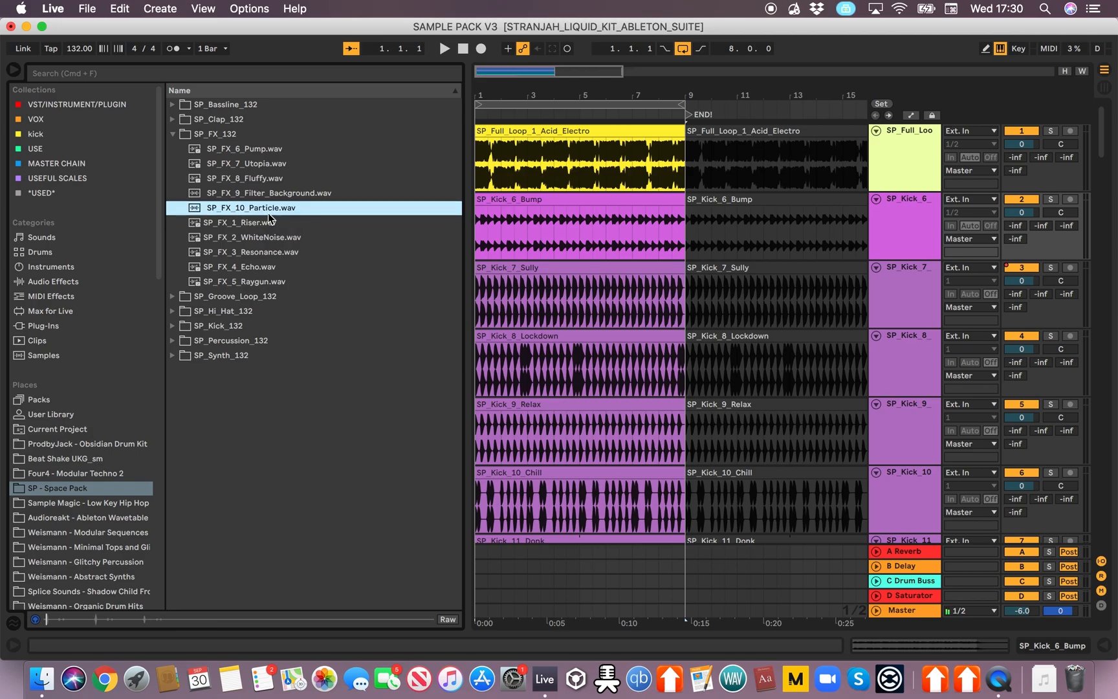
{"action": "left_click", "coordinate": [266, 196]}
{"action": "left_click", "coordinate": [265, 185]}
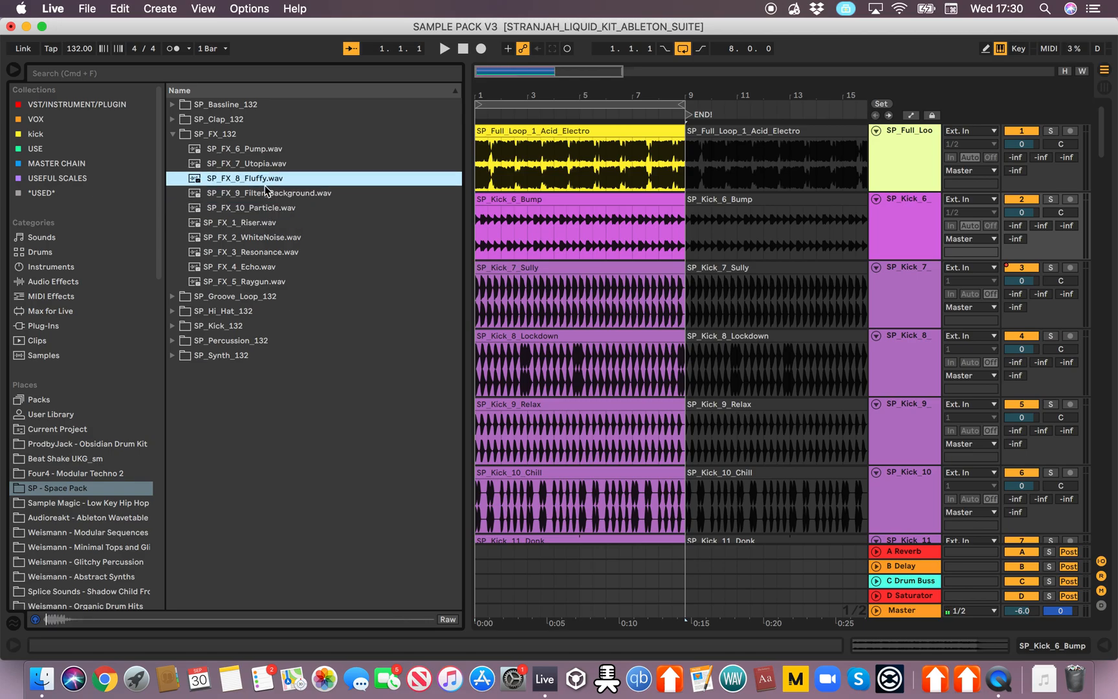
{"action": "left_click", "coordinate": [270, 150]}
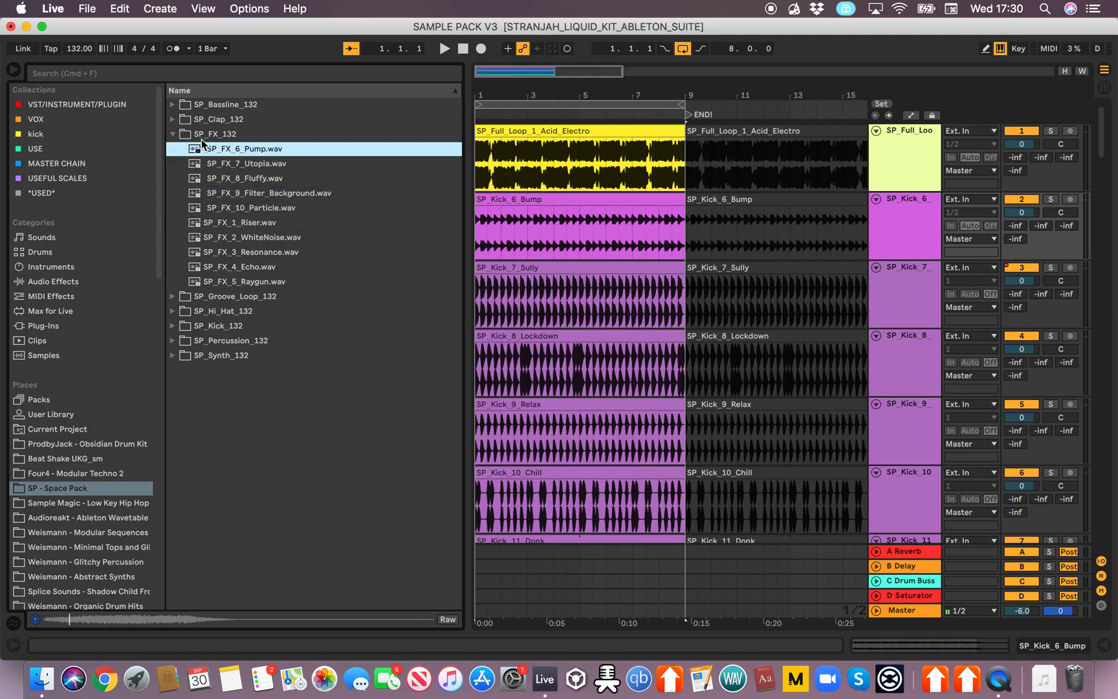
Step: Expand the SP_Clap_132 folder and preview the DMX, Destroyer, Reverb, Tennis, Stardawg and Moonrock clap loops
{"action": "left_click", "coordinate": [175, 121]}
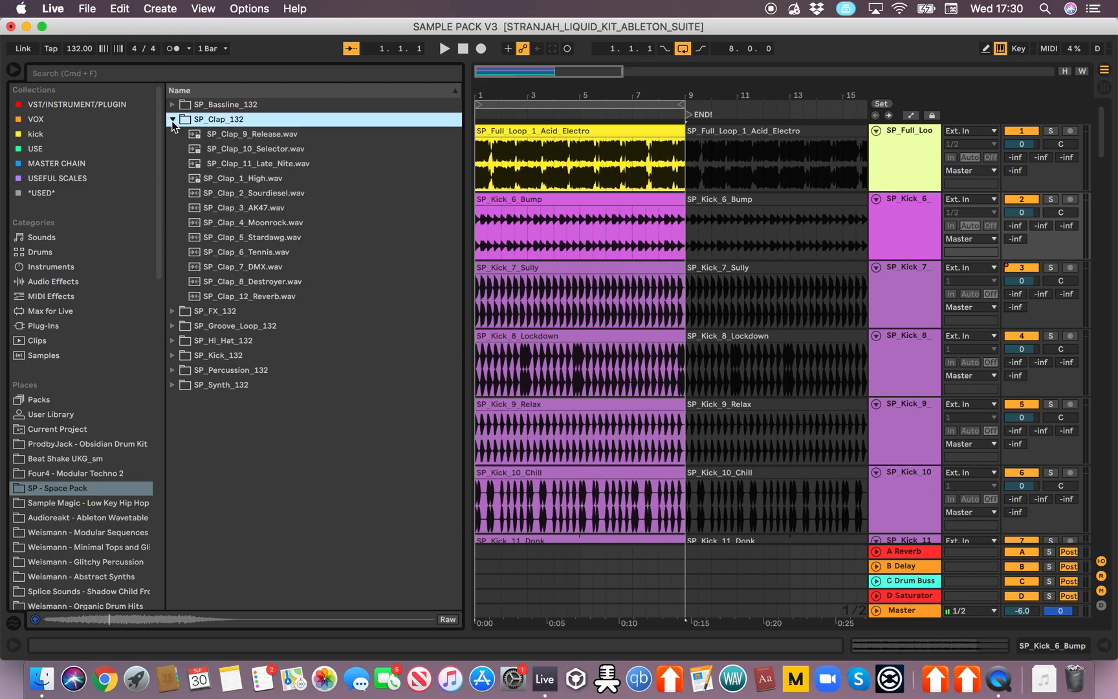
{"action": "left_click", "coordinate": [263, 269]}
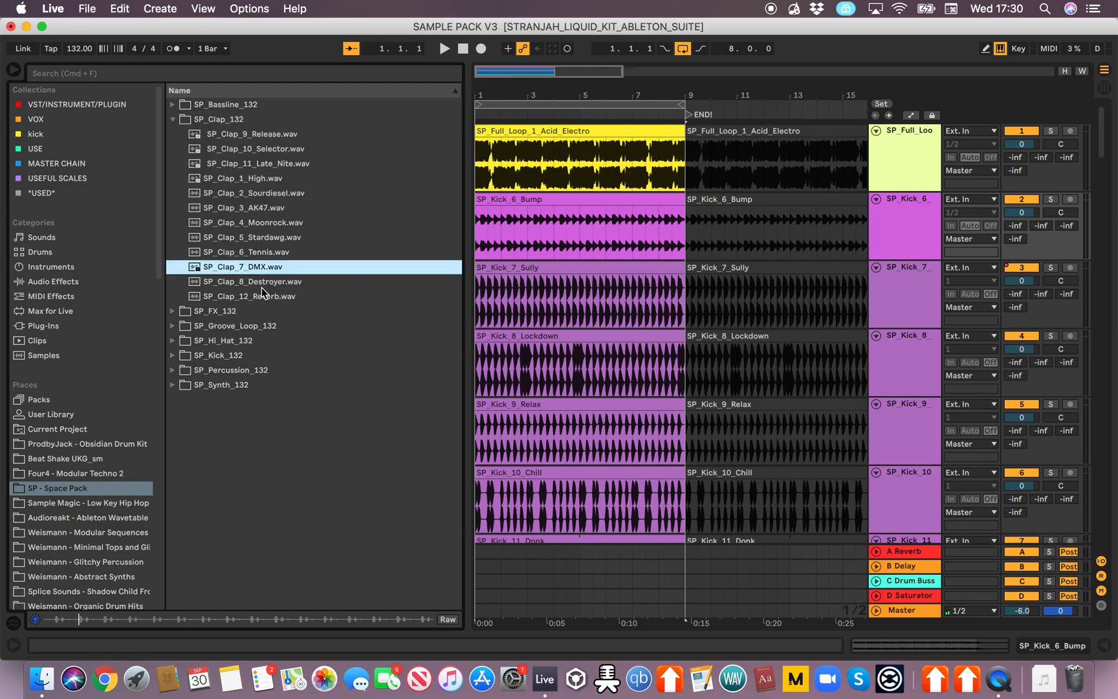
{"action": "left_click", "coordinate": [261, 282]}
{"action": "left_click", "coordinate": [261, 300]}
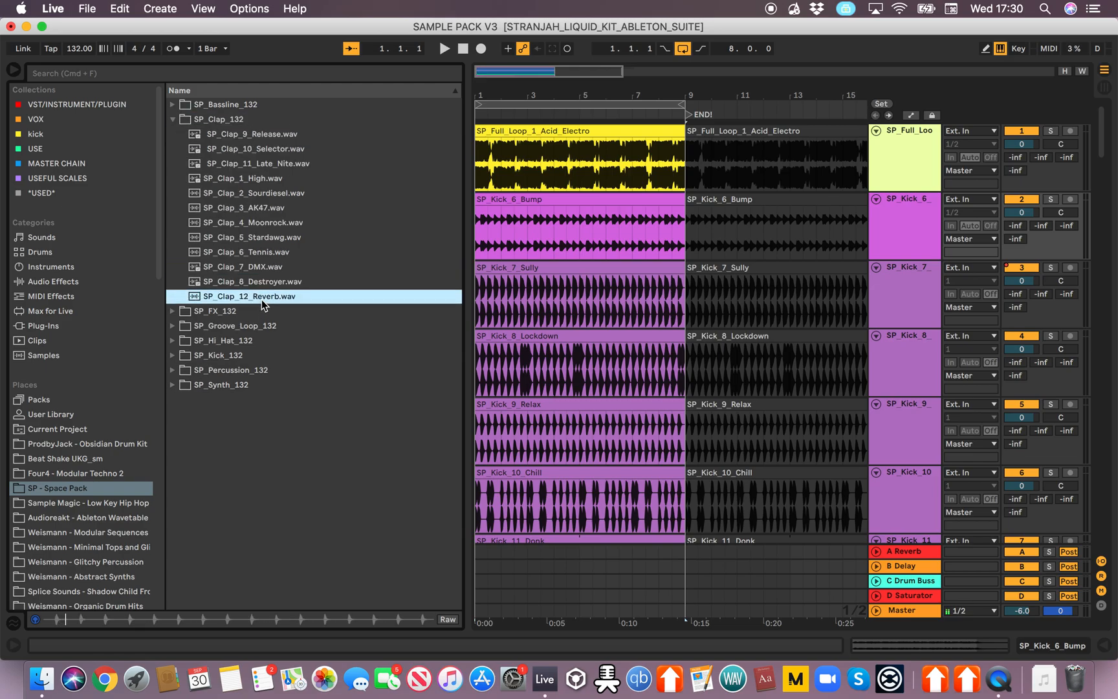
{"action": "left_click", "coordinate": [262, 246]}
{"action": "left_click", "coordinate": [263, 238]}
{"action": "left_click", "coordinate": [264, 225]}
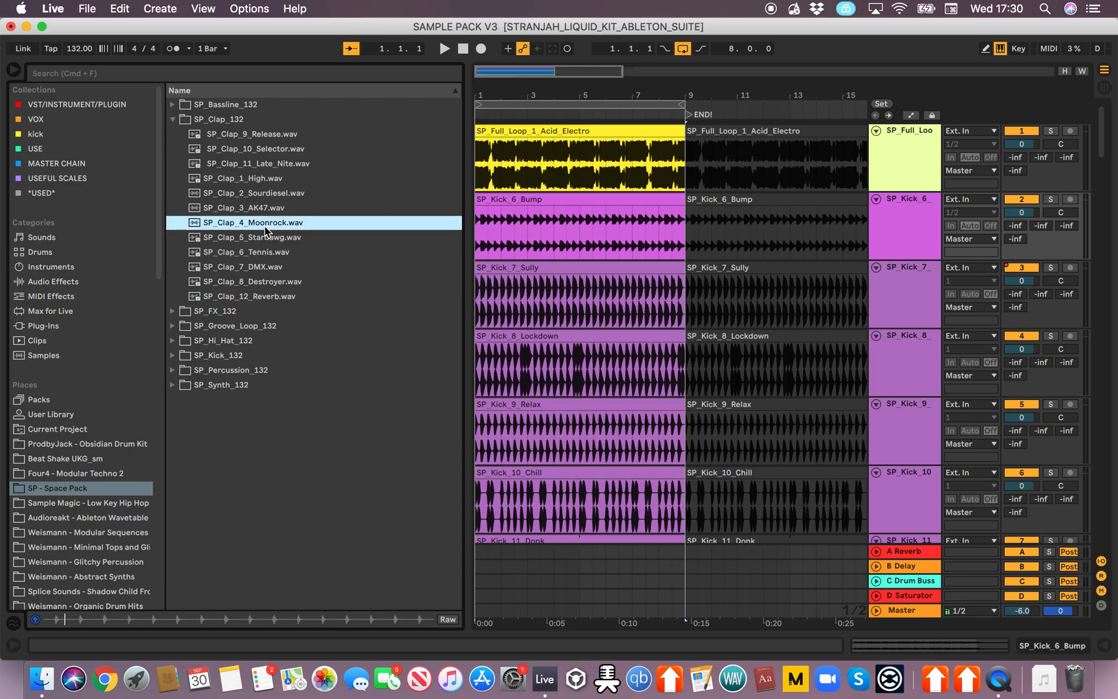
Step: Preview the AK47, Sourdiesel, High, Late_Nite and Selector clap loops in the SP_Clap_132 folder
{"action": "left_click", "coordinate": [265, 205]}
{"action": "left_click", "coordinate": [279, 193]}
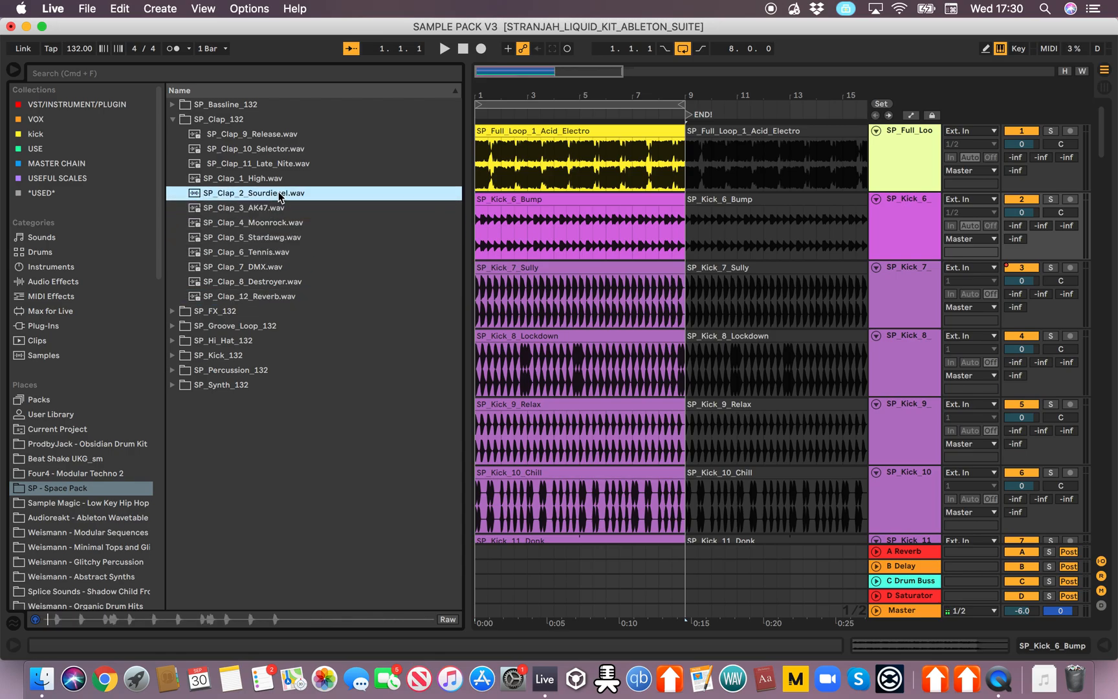
{"action": "left_click", "coordinate": [274, 183]}
{"action": "key", "text": "Down"}
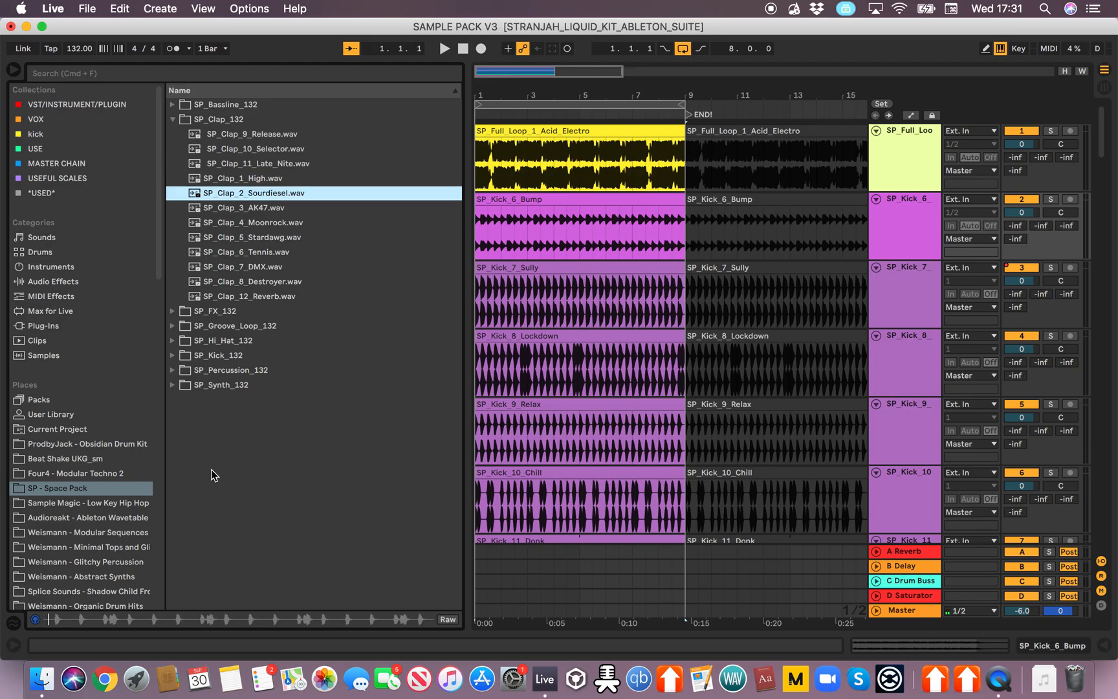
{"action": "left_click", "coordinate": [313, 180]}
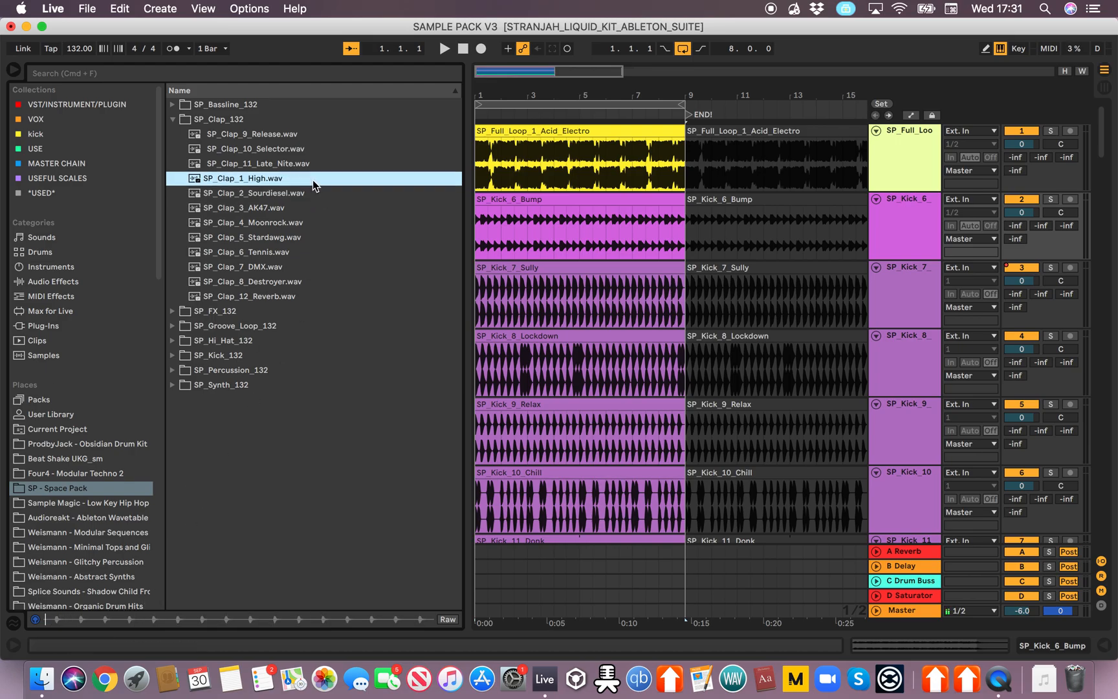
{"action": "left_click", "coordinate": [311, 161]}
{"action": "left_click", "coordinate": [311, 148]}
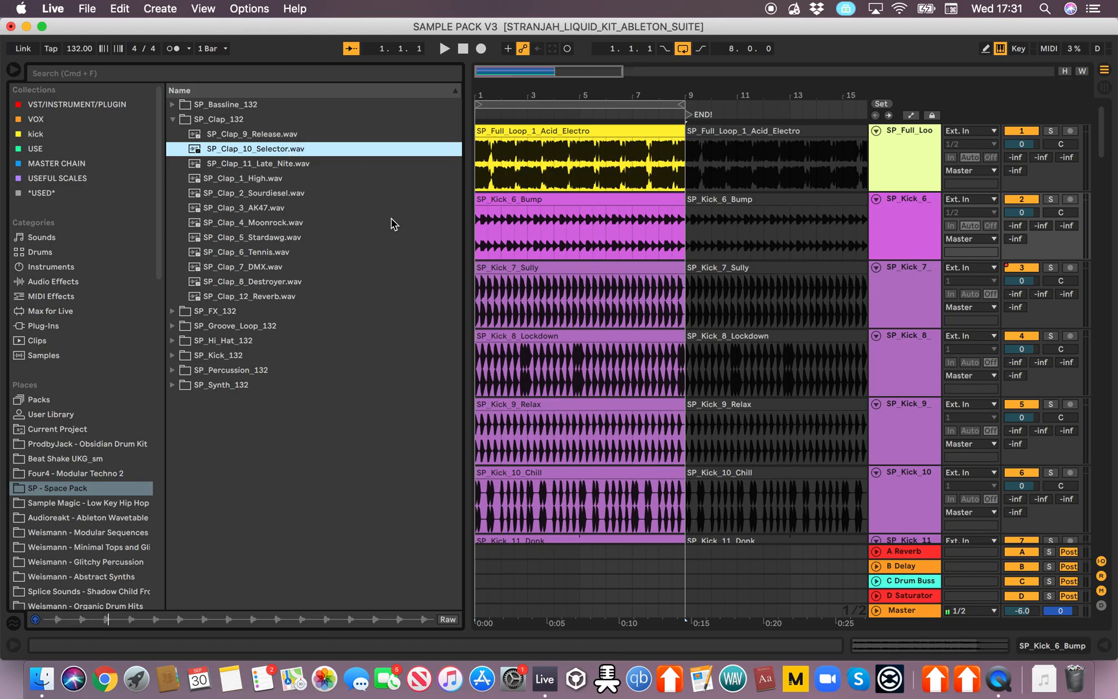
Step: Preview SP_Clap_9_Release.wav, close the SP_Clap_132 folder and expand SP_Bassline_132
{"action": "left_click", "coordinate": [244, 135]}
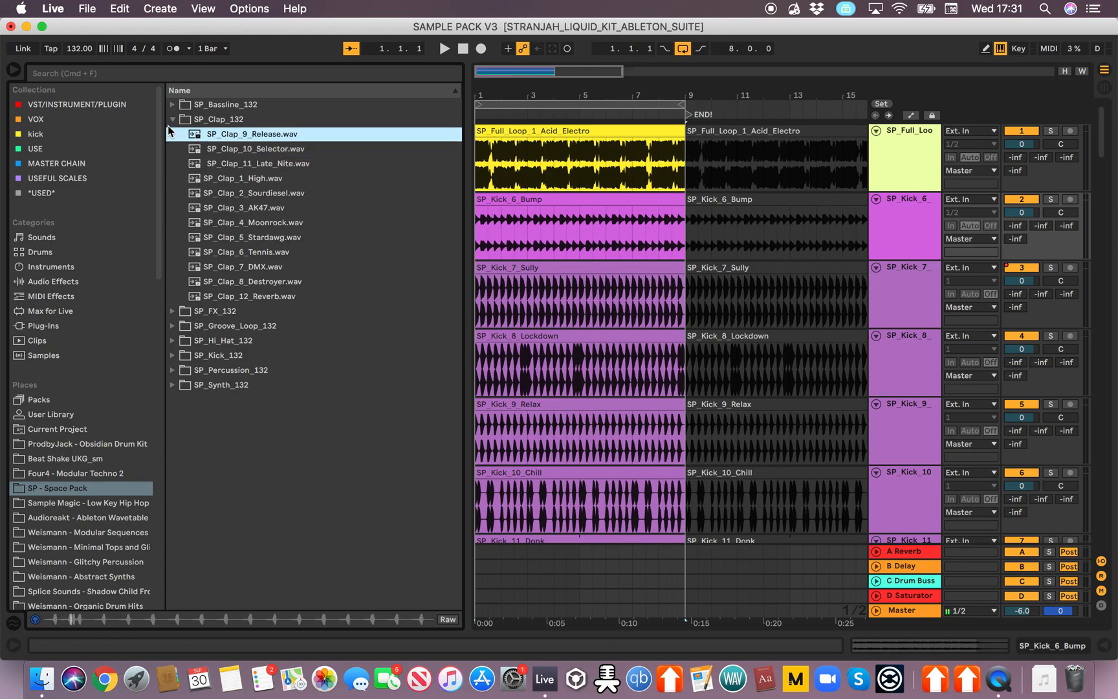
{"action": "left_click", "coordinate": [172, 120]}
{"action": "left_click", "coordinate": [174, 105]}
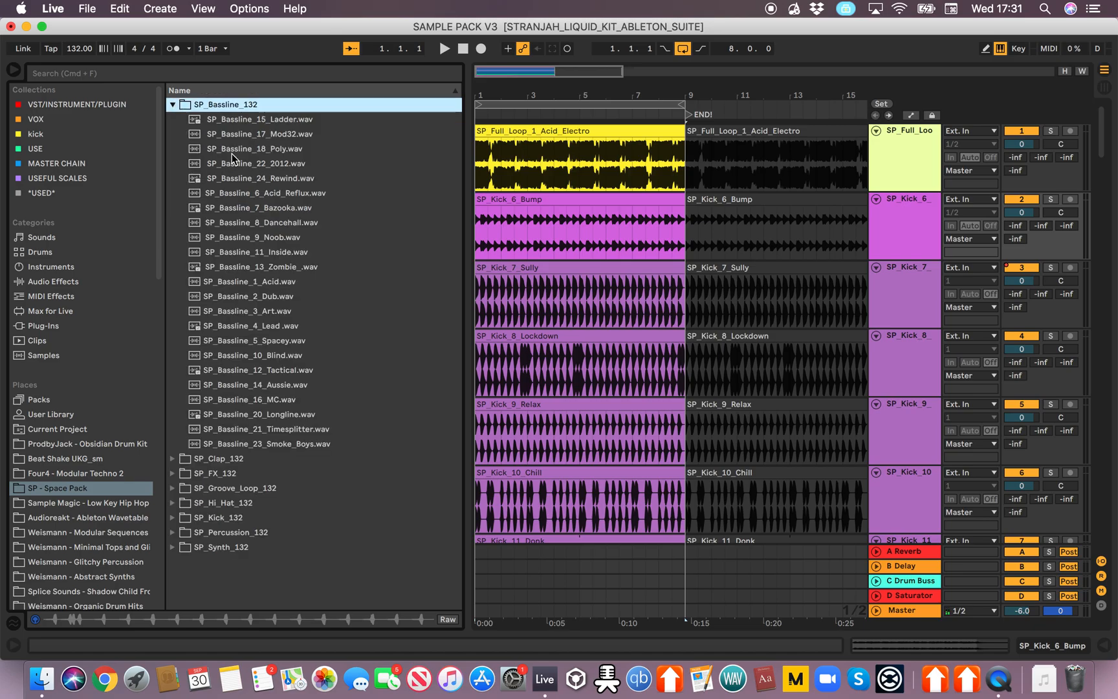
Step: Preview the Smoke_Boys, Timesplitter, Longline, MC, Aussie, Tactical and Blind bassline loops in SP_Bassline_132
{"action": "left_click", "coordinate": [314, 446]}
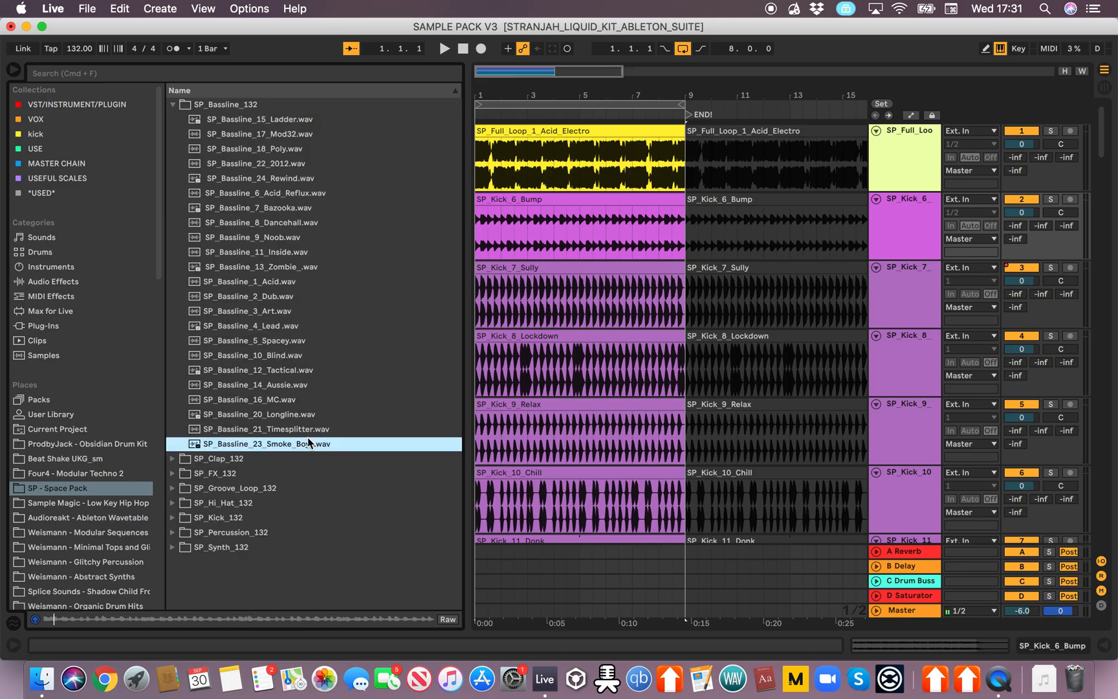
{"action": "left_click", "coordinate": [301, 429]}
{"action": "left_click", "coordinate": [297, 414]}
{"action": "left_click", "coordinate": [296, 399]}
{"action": "left_click", "coordinate": [293, 385]}
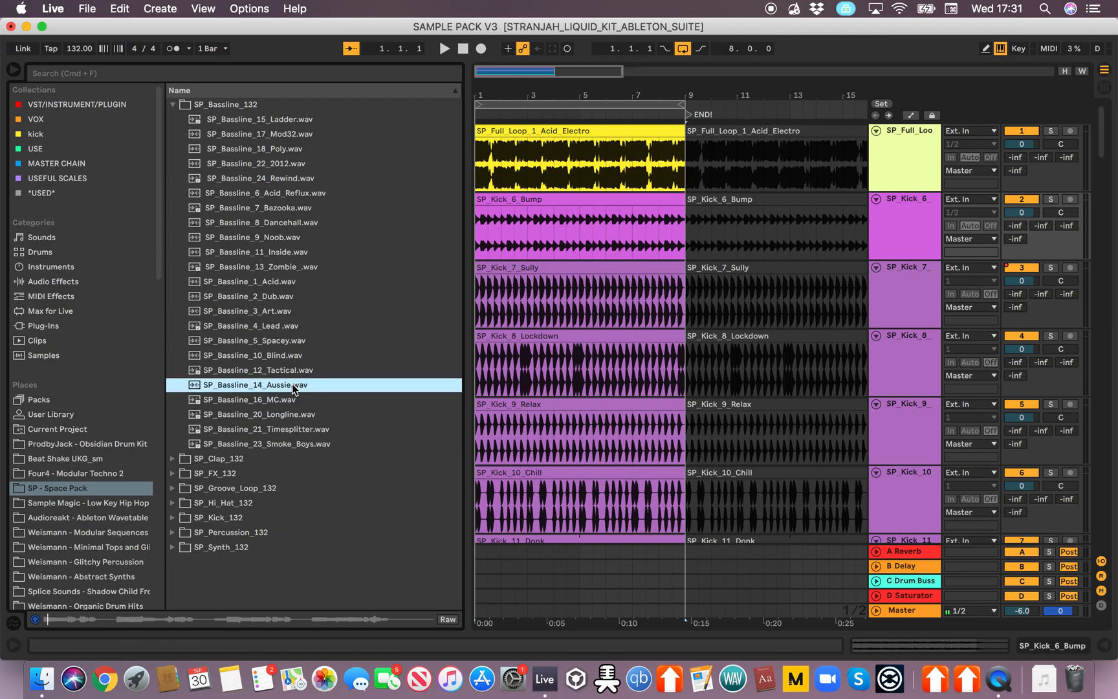
{"action": "left_click", "coordinate": [292, 370]}
{"action": "left_click", "coordinate": [288, 355]}
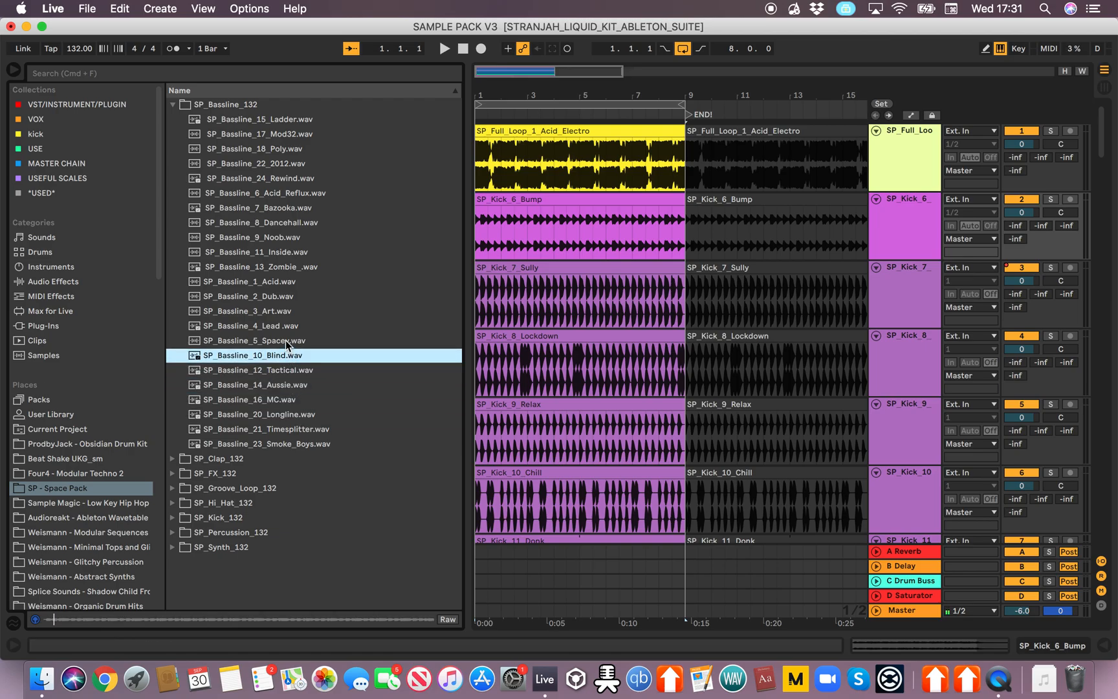
Step: Preview the Spacey, Lead, Art, Dub, Acid and Zombie bassline loops, replay Spacey, and close the SP_Bassline_132 folder
{"action": "key", "text": "Up"}
{"action": "key", "text": "Up"}
{"action": "key", "text": "Up"}
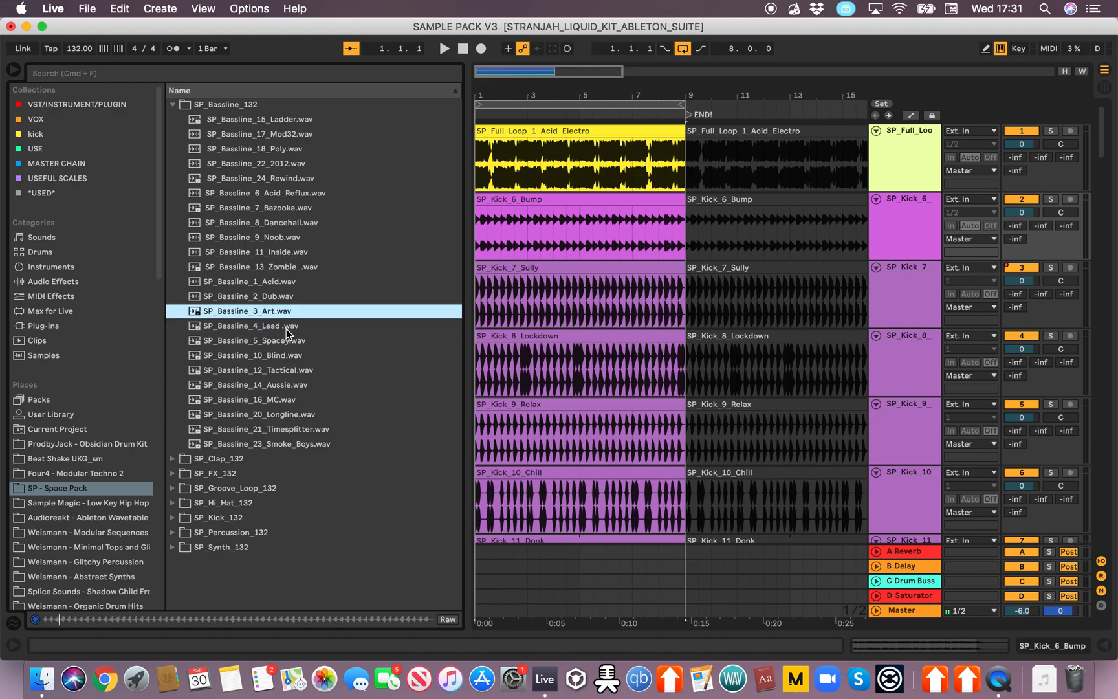
{"action": "key", "text": "Up"}
{"action": "key", "text": "Up"}
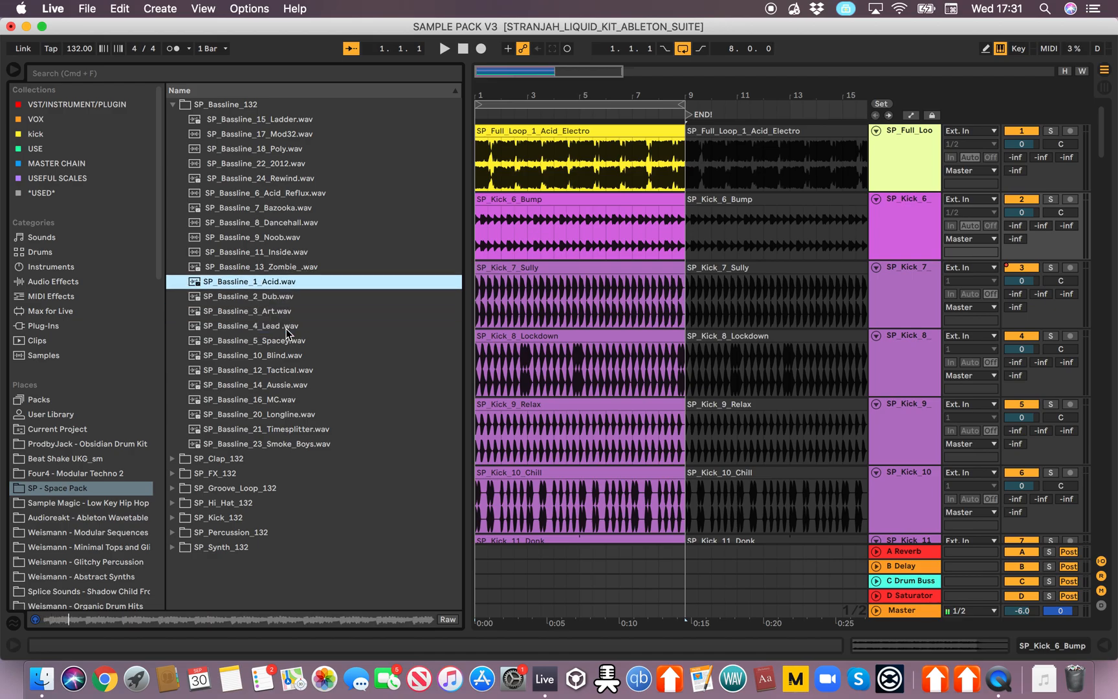
{"action": "key", "text": "Up"}
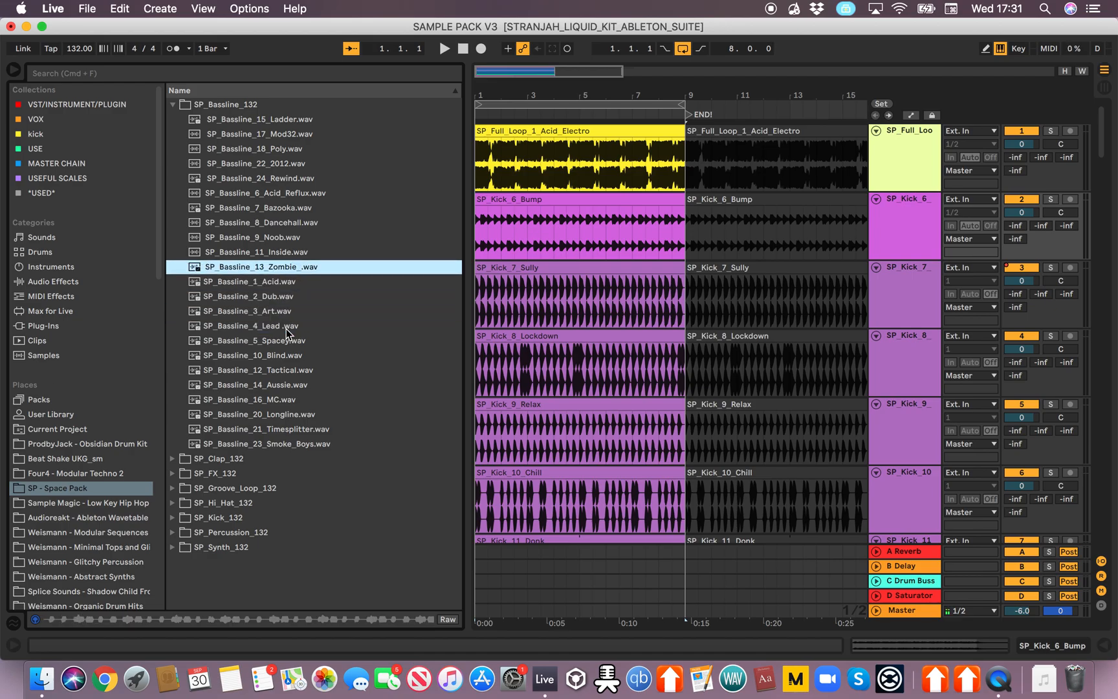
{"action": "left_click", "coordinate": [303, 343]}
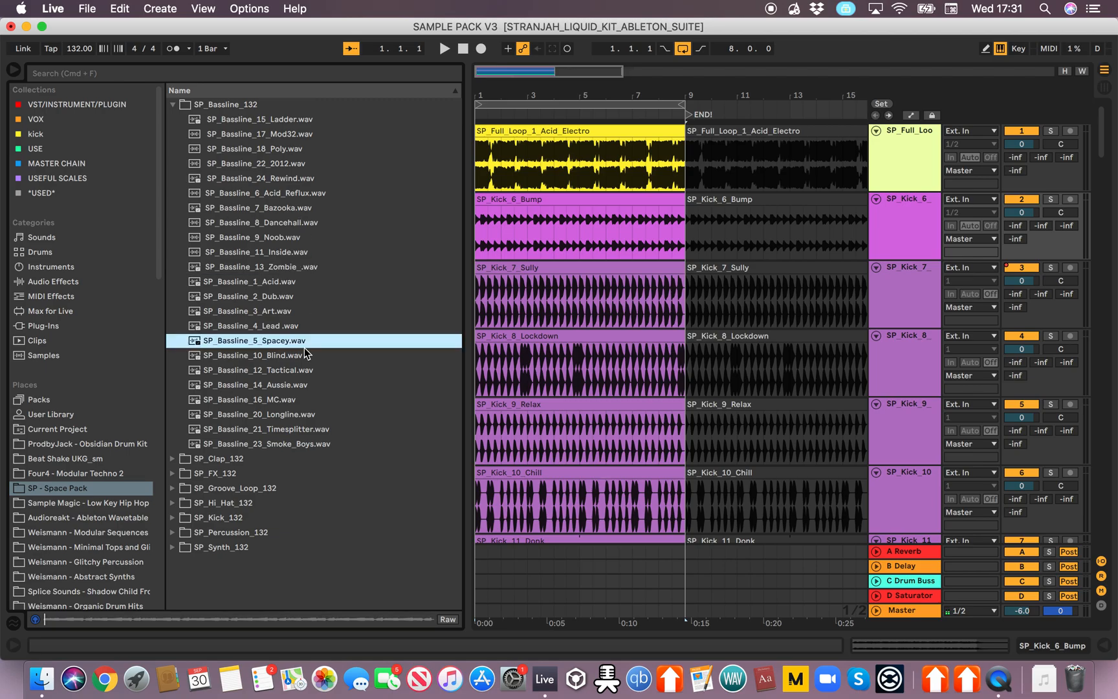
{"action": "left_click", "coordinate": [173, 105]}
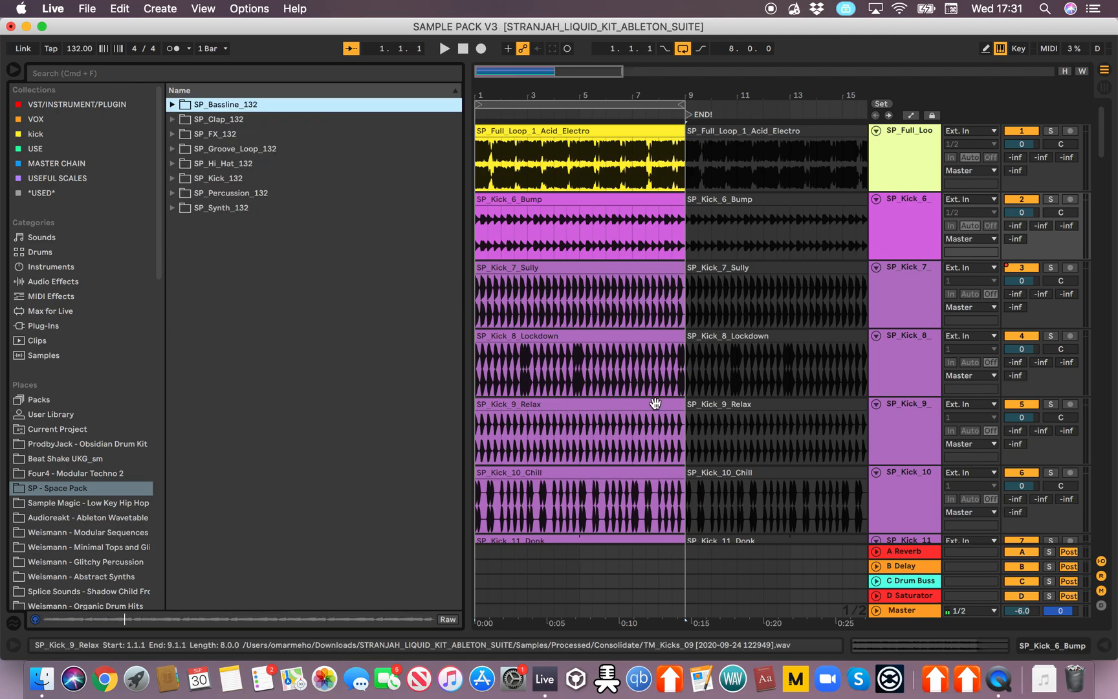
Step: Examine where the loops end at bar 9 in the arrangement, and inspect the SP_Full_Loop_1_Acid_Electro and SP_Kick_6_Bump tracks
{"action": "key", "text": "minus"}
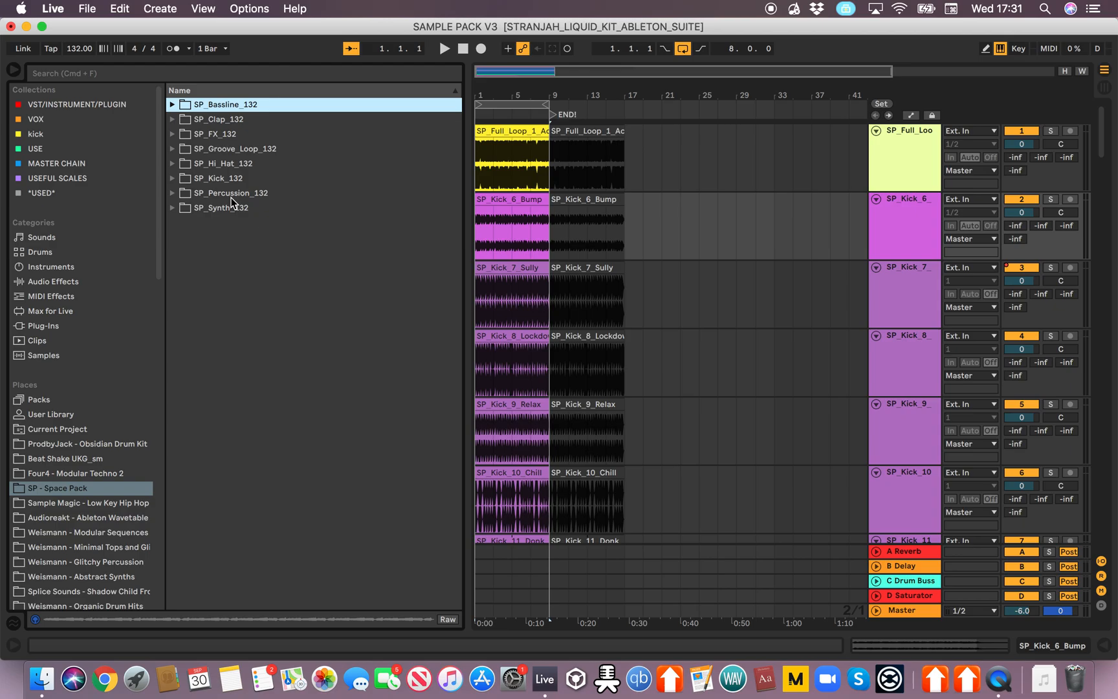
{"action": "scroll", "coordinate": [516, 256], "scroll_direction": "up", "scroll_amount": 6}
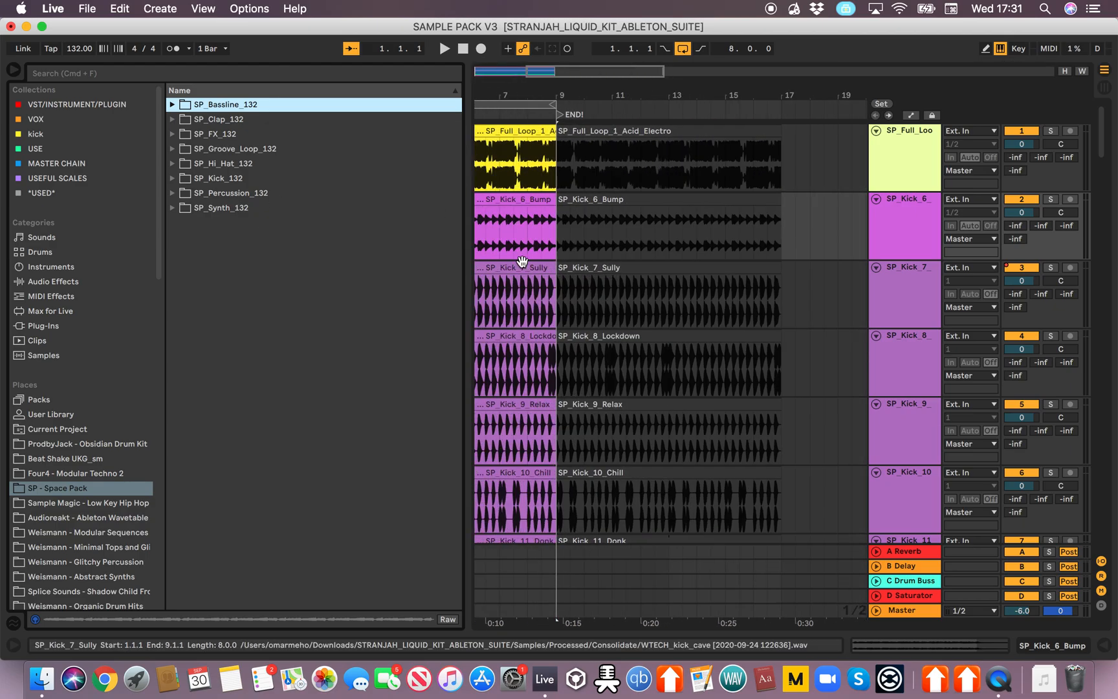
{"action": "scroll", "coordinate": [523, 261], "scroll_direction": "down", "scroll_amount": 8}
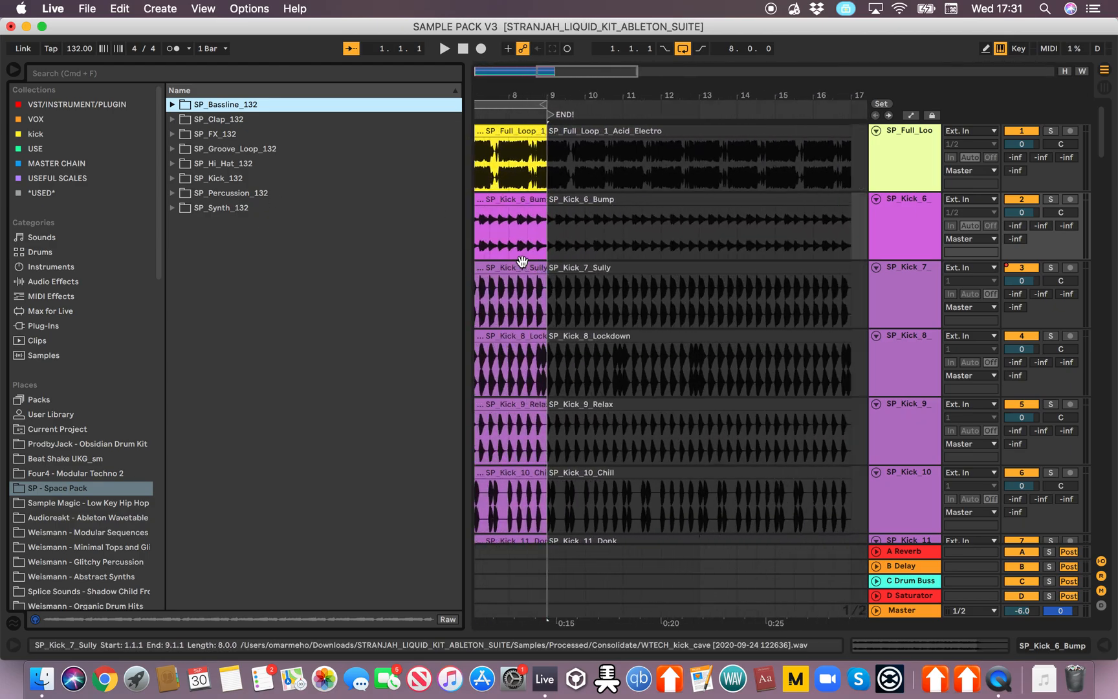
{"action": "scroll", "coordinate": [525, 254], "scroll_direction": "up", "scroll_amount": 8}
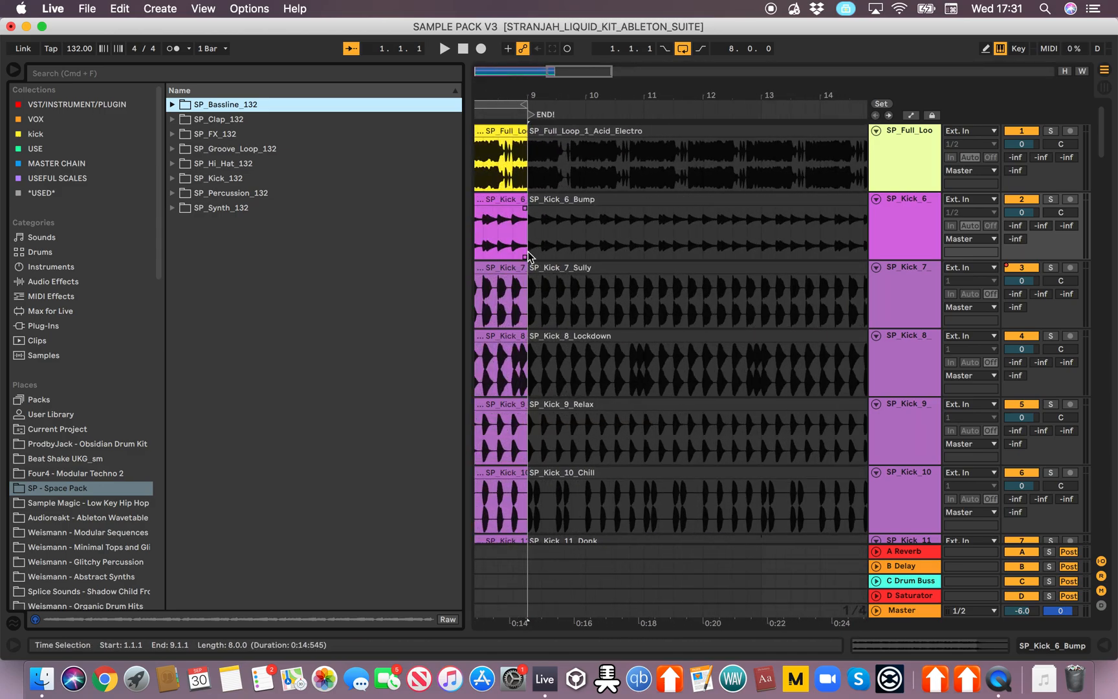
{"action": "scroll", "coordinate": [532, 256], "scroll_direction": "down", "scroll_amount": 2}
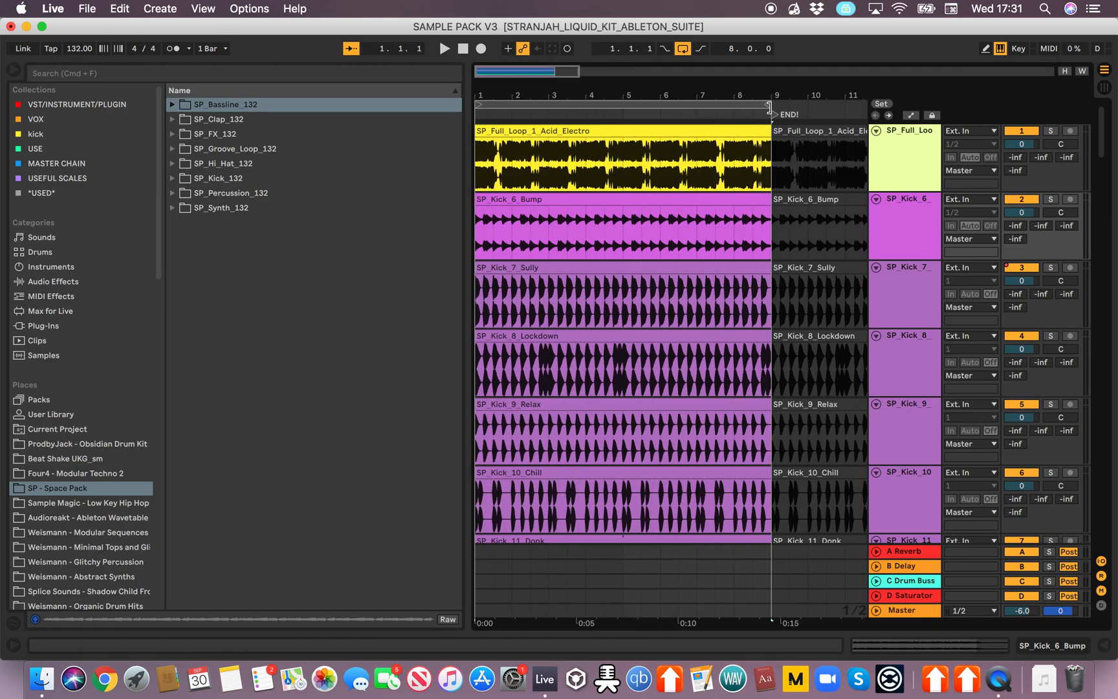
{"action": "left_click", "coordinate": [912, 187]}
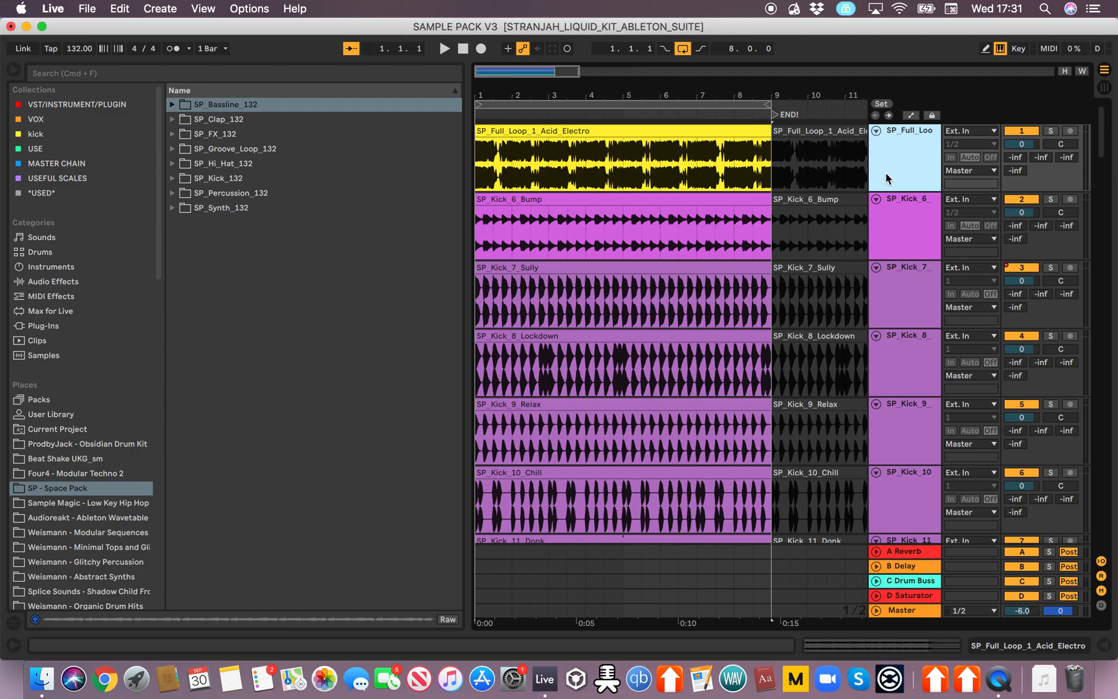
{"action": "left_click", "coordinate": [899, 214]}
{"action": "left_click", "coordinate": [915, 162]}
{"action": "left_click", "coordinate": [909, 217]}
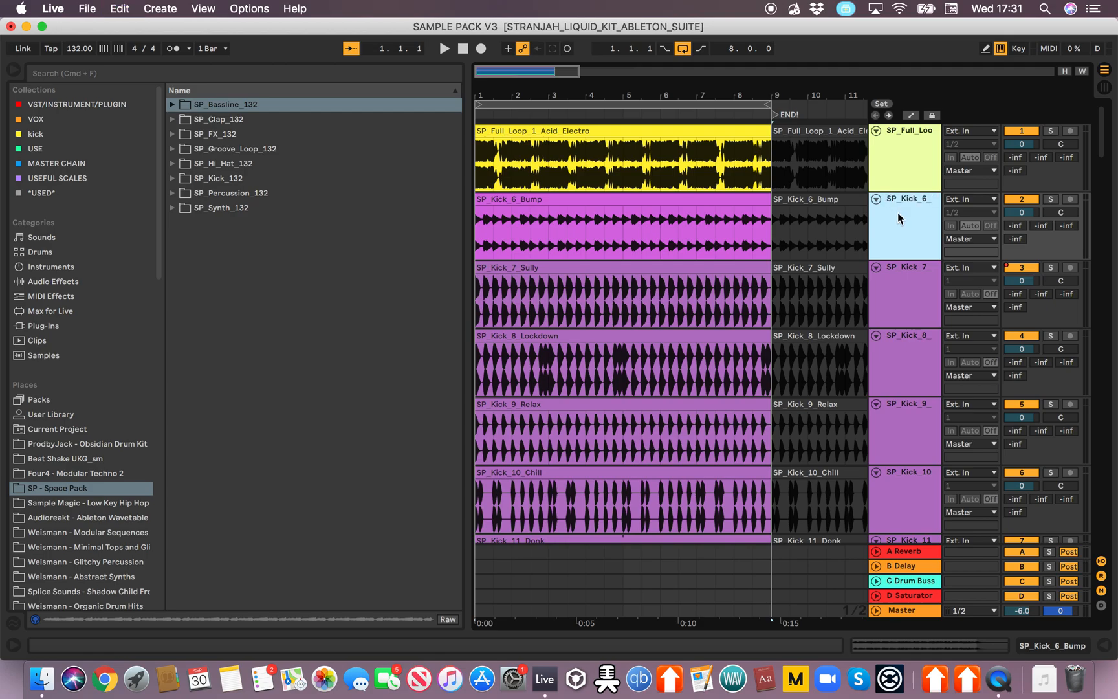
Step: Open the SP_Kick_6_Bump track's name for editing to show the full name, and keep it
{"action": "key", "text": "super+r"}
{"action": "left_click", "coordinate": [904, 209]}
{"action": "key", "text": "super+r"}
{"action": "key", "text": "Right"}
{"action": "left_click", "coordinate": [915, 204]}
{"action": "left_click_drag", "start_coordinate": [911, 195], "coordinate": [939, 201]}
{"action": "key", "text": "Return"}
Step: Solo the SP_Kick_6_Bump track and play it briefly from the start of the arrangement
{"action": "key", "text": "s"}
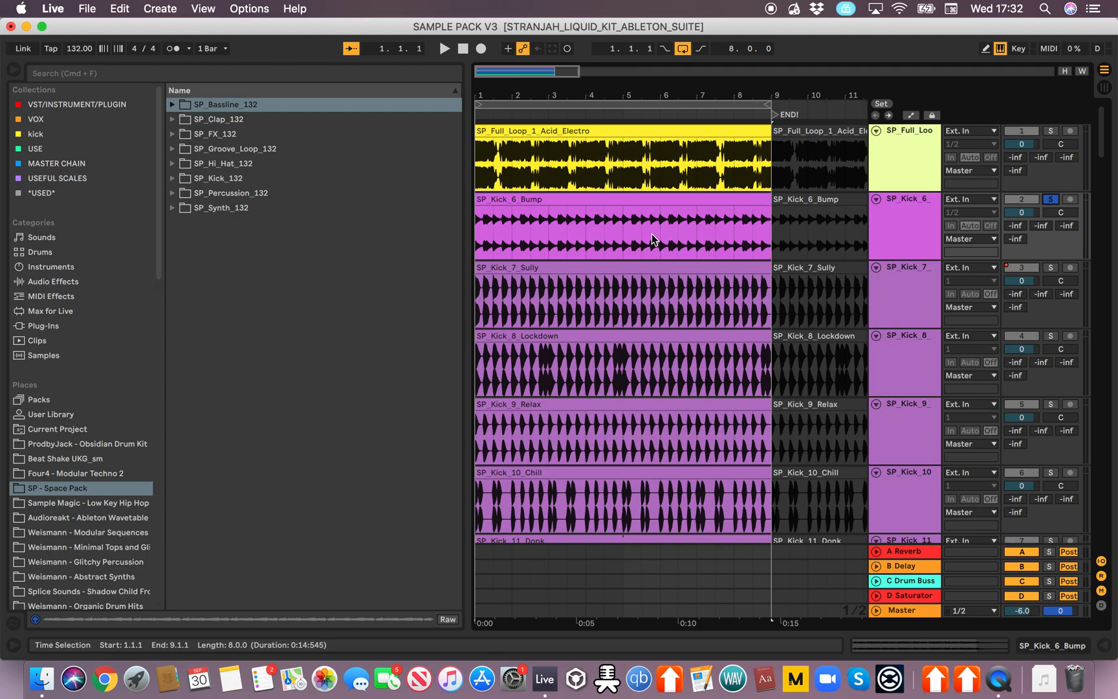
{"action": "left_click", "coordinate": [494, 226]}
{"action": "key", "text": "space"}
{"action": "key", "text": "space"}
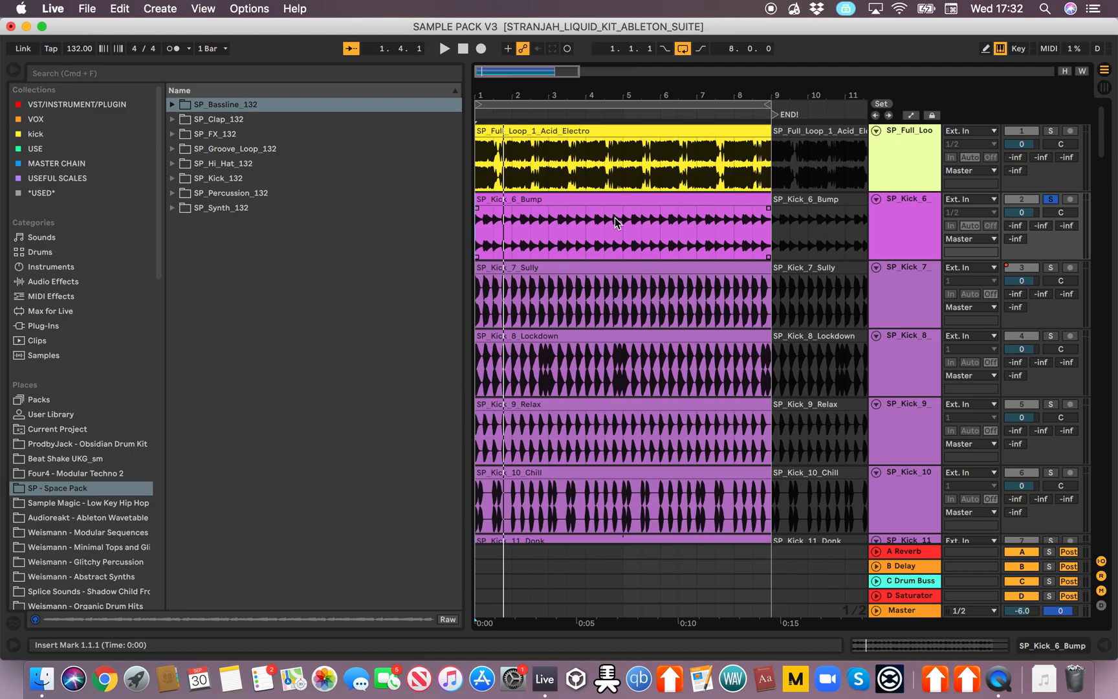
Step: Select the first SP_Kick_6_Bump clip and try to extend its end past bar 9
{"action": "key", "text": "minus"}
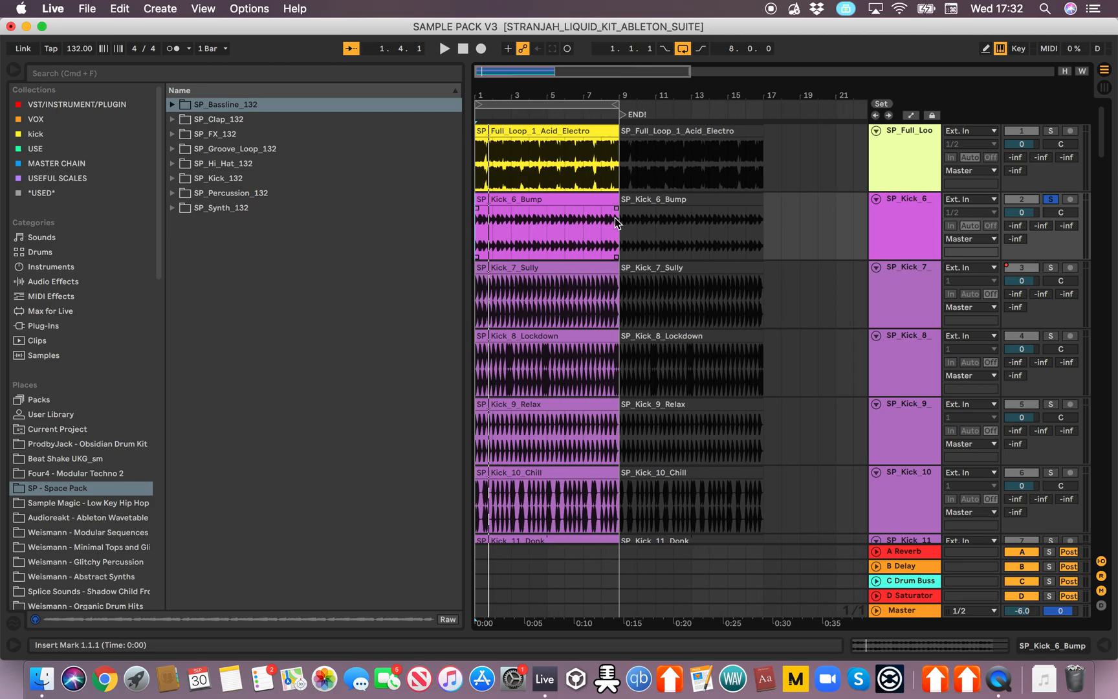
{"action": "left_click", "coordinate": [516, 203]}
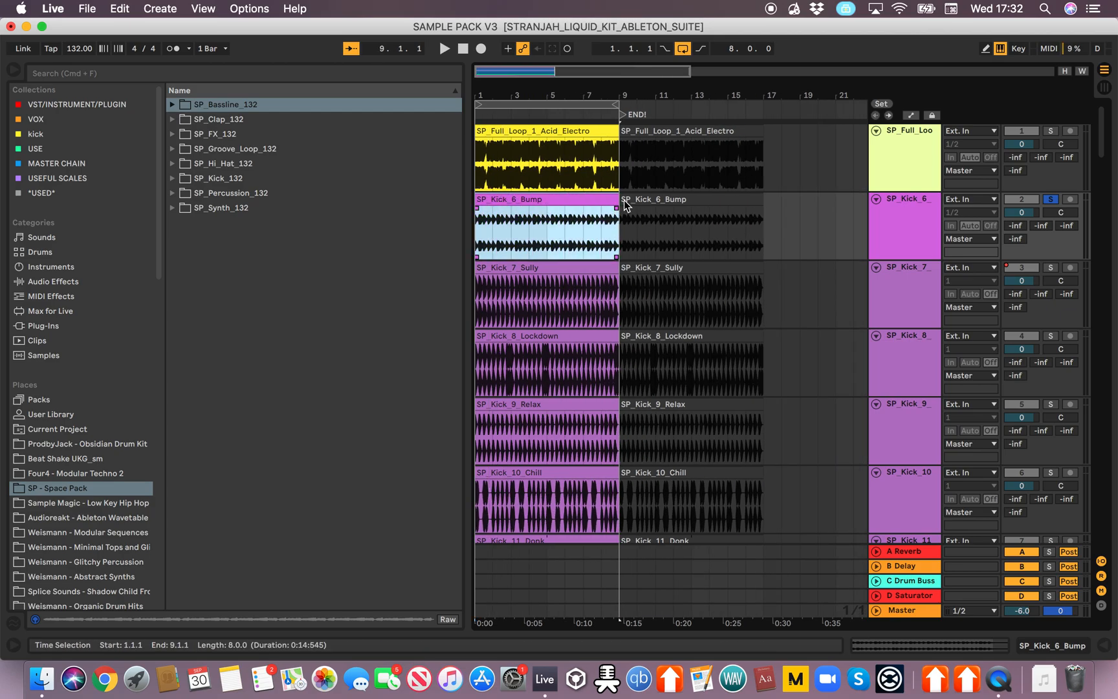
{"action": "left_click", "coordinate": [486, 210]}
{"action": "mouse_move", "coordinate": [477, 209]}
{"action": "left_mouse_down"}
{"action": "mouse_move", "coordinate": [619, 208]}
{"action": "mouse_move", "coordinate": [478, 216]}
{"action": "left_mouse_up"}
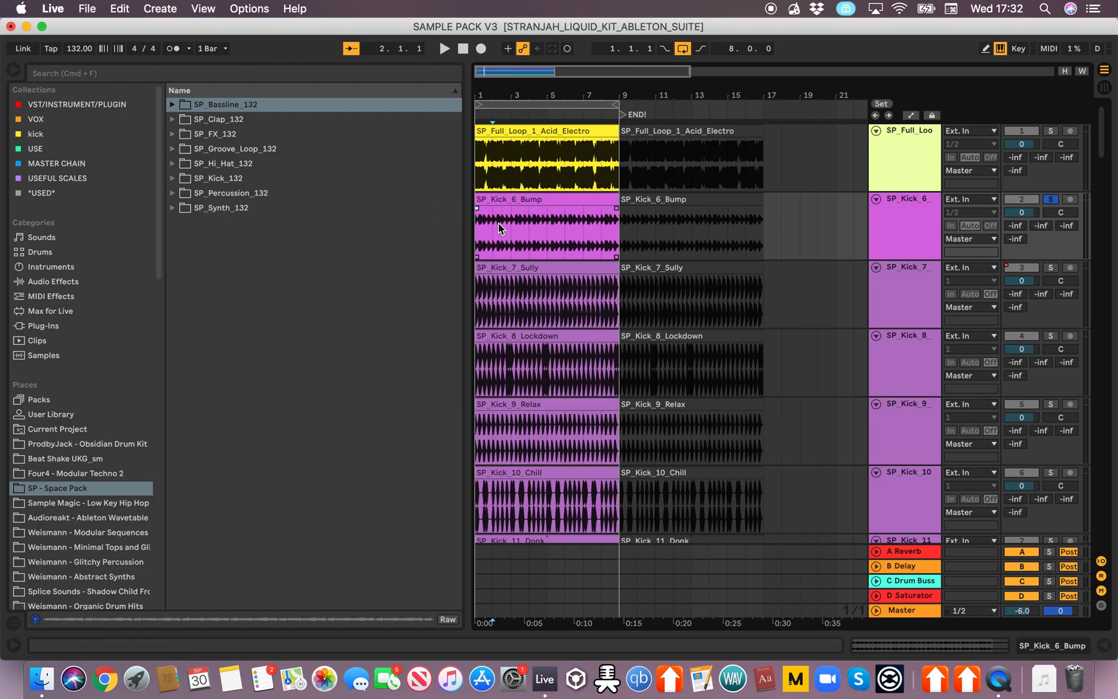
{"action": "left_click", "coordinate": [579, 196]}
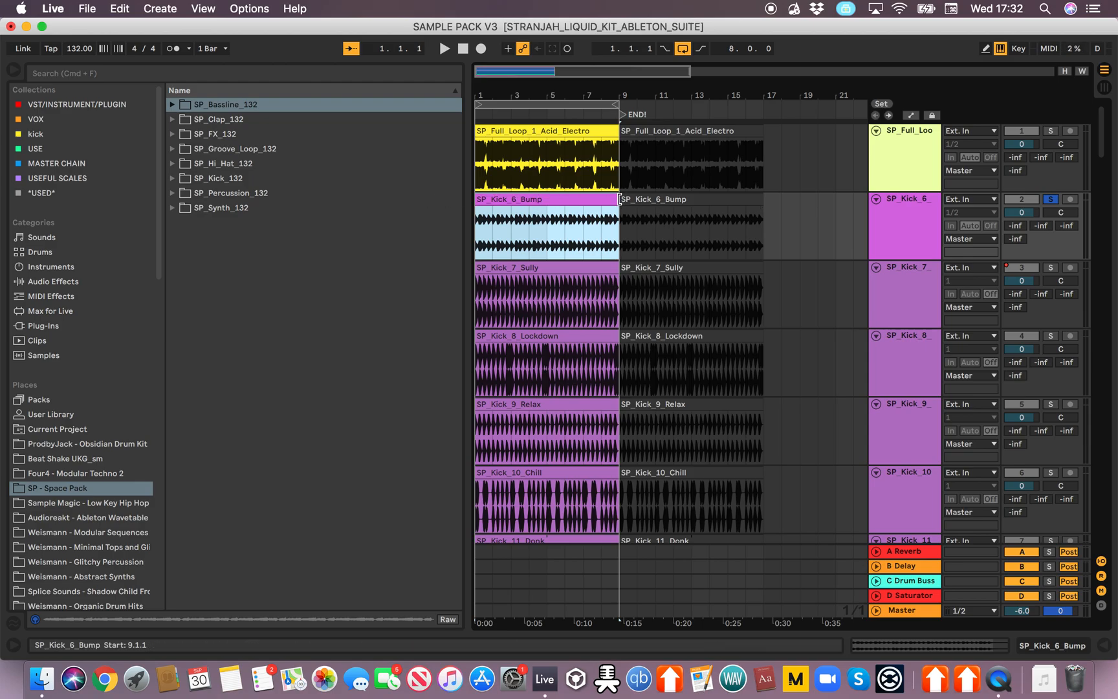
{"action": "left_click_drag", "start_coordinate": [620, 200], "coordinate": [828, 209]}
{"action": "left_click_drag", "start_coordinate": [614, 209], "coordinate": [613, 207]}
Step: Turn on looping for the first SP_Kick_6_Bump clip, bring its end back to bar 9 and close the clip details
{"action": "double_click", "coordinate": [613, 206]}
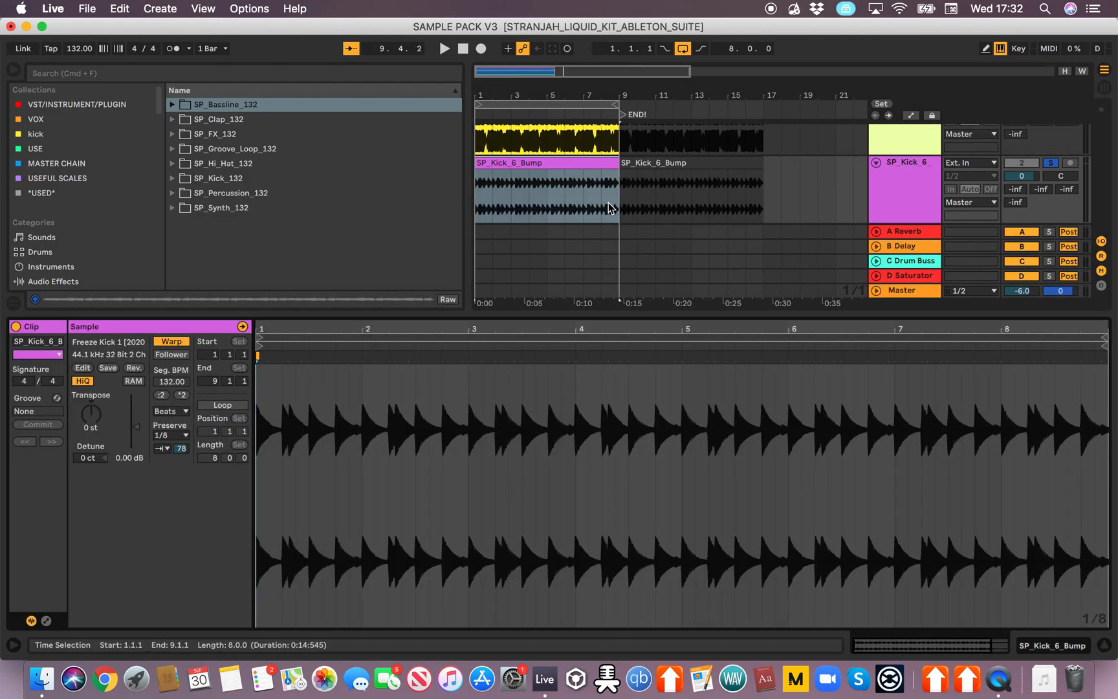
{"action": "left_click", "coordinate": [220, 405]}
{"action": "left_click_drag", "start_coordinate": [858, 162], "coordinate": [619, 180]}
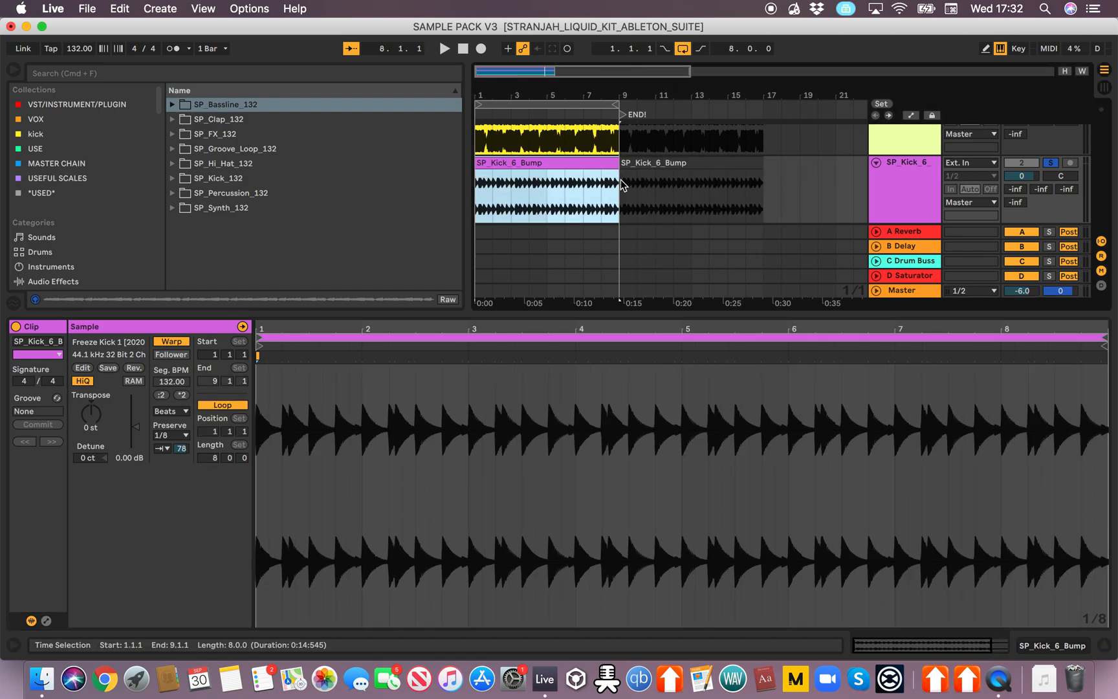
{"action": "double_click", "coordinate": [405, 317]}
Step: Look through the kick and clap loops in the arrangement, and place the insert marker at bar 3 on SP_Kick_6_Bump
{"action": "scroll", "coordinate": [530, 288], "scroll_direction": "up", "scroll_amount": 2}
{"action": "scroll", "coordinate": [554, 235], "scroll_direction": "down", "scroll_amount": 8}
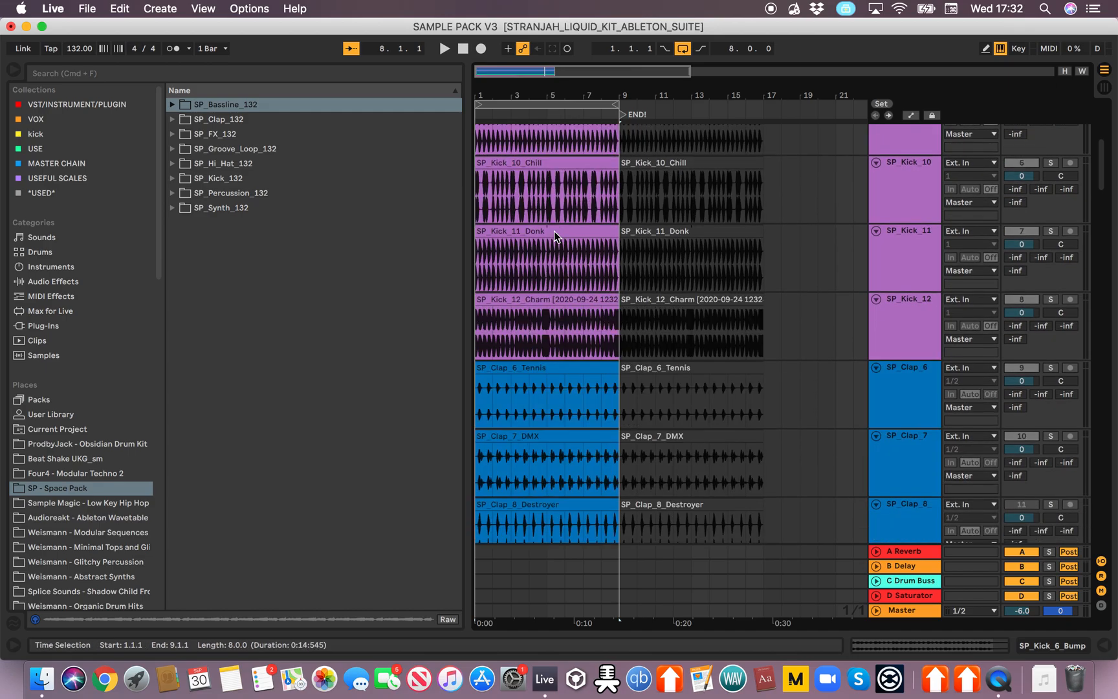
{"action": "scroll", "coordinate": [554, 235], "scroll_direction": "up", "scroll_amount": 8}
{"action": "scroll", "coordinate": [555, 235], "scroll_direction": "down", "scroll_amount": 8}
{"action": "scroll", "coordinate": [554, 236], "scroll_direction": "up", "scroll_amount": 8}
{"action": "left_click", "coordinate": [509, 213]}
{"action": "key", "text": "minus"}
{"action": "key", "text": "minus"}
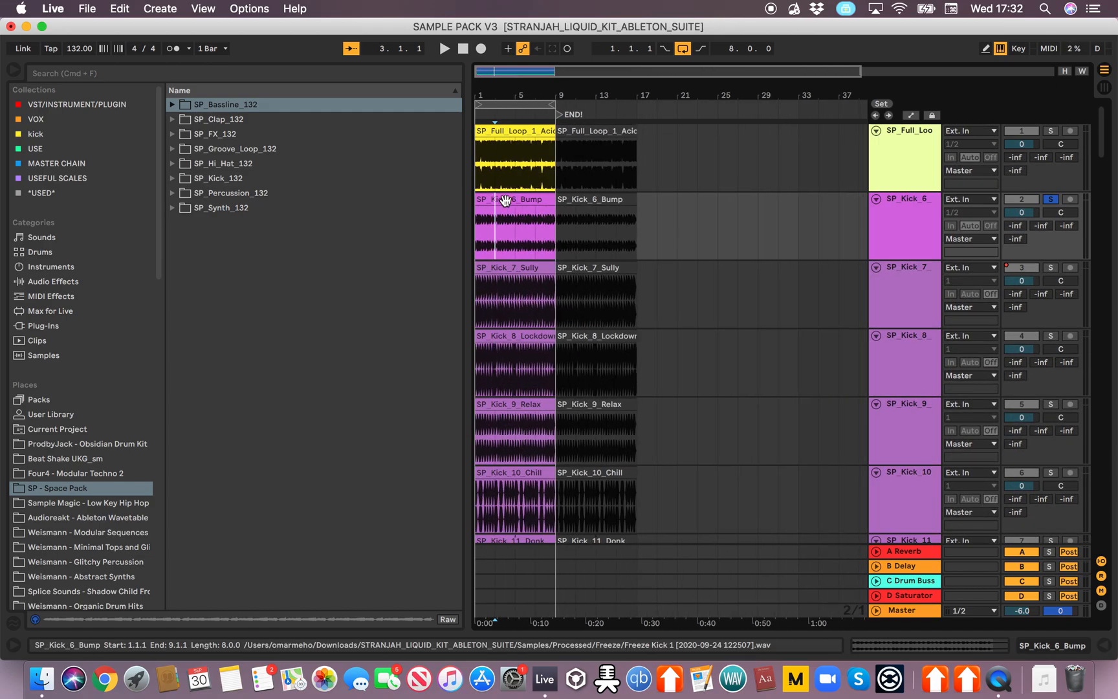
{"action": "key", "text": "plus"}
Step: Go through the individual kick tracks from SP_Kick_6_Bump onward until the first clap track, SP_Clap_6
{"action": "left_click", "coordinate": [917, 232]}
{"action": "left_click", "coordinate": [917, 294]}
{"action": "left_click", "coordinate": [917, 343]}
{"action": "scroll", "coordinate": [917, 345], "scroll_direction": "down", "scroll_amount": 2}
{"action": "scroll", "coordinate": [916, 343], "scroll_direction": "up", "scroll_amount": 2}
{"action": "left_click", "coordinate": [913, 219]}
{"action": "left_click", "coordinate": [909, 282]}
{"action": "scroll", "coordinate": [912, 335], "scroll_direction": "down", "scroll_amount": 4}
{"action": "left_click", "coordinate": [913, 333]}
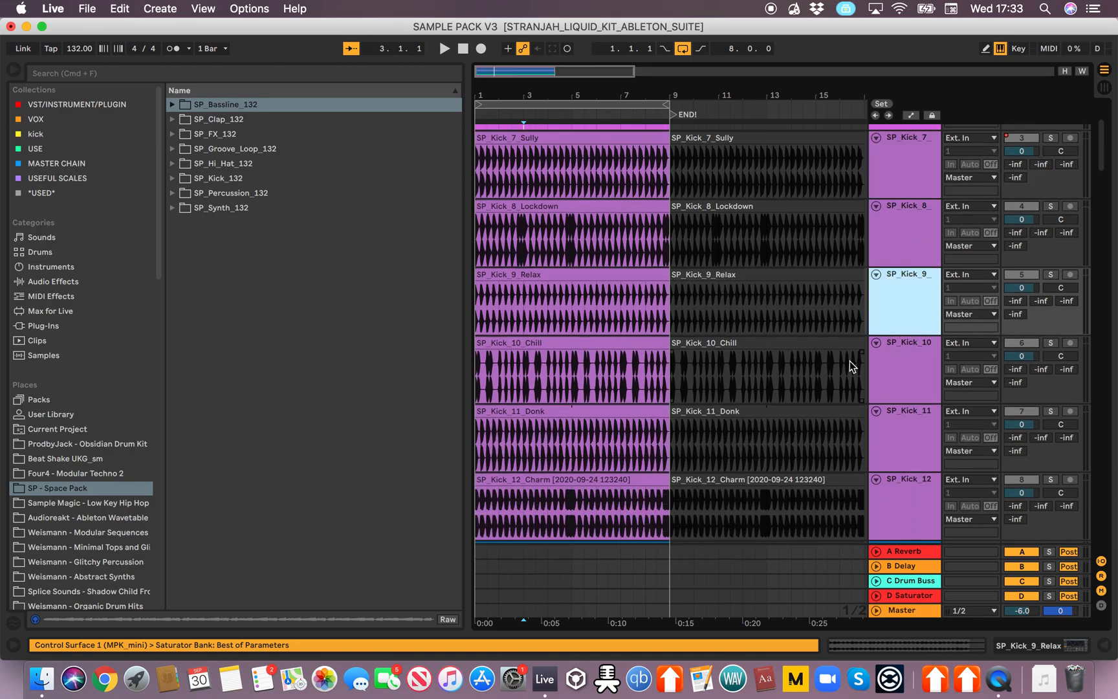
{"action": "scroll", "coordinate": [886, 382], "scroll_direction": "down", "scroll_amount": 5}
{"action": "left_click", "coordinate": [885, 382]}
{"action": "scroll", "coordinate": [893, 359], "scroll_direction": "up", "scroll_amount": 10}
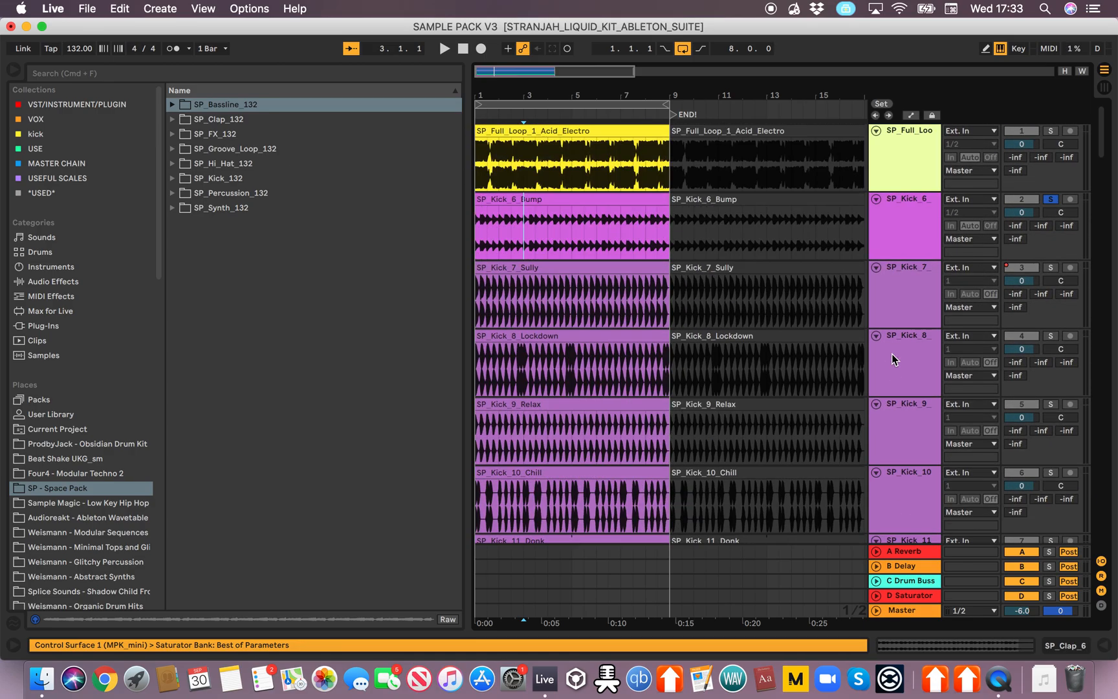
Step: Select the SP_Kick_6_Bump track and look over the full list of loop tracks in the project
{"action": "left_click", "coordinate": [900, 220]}
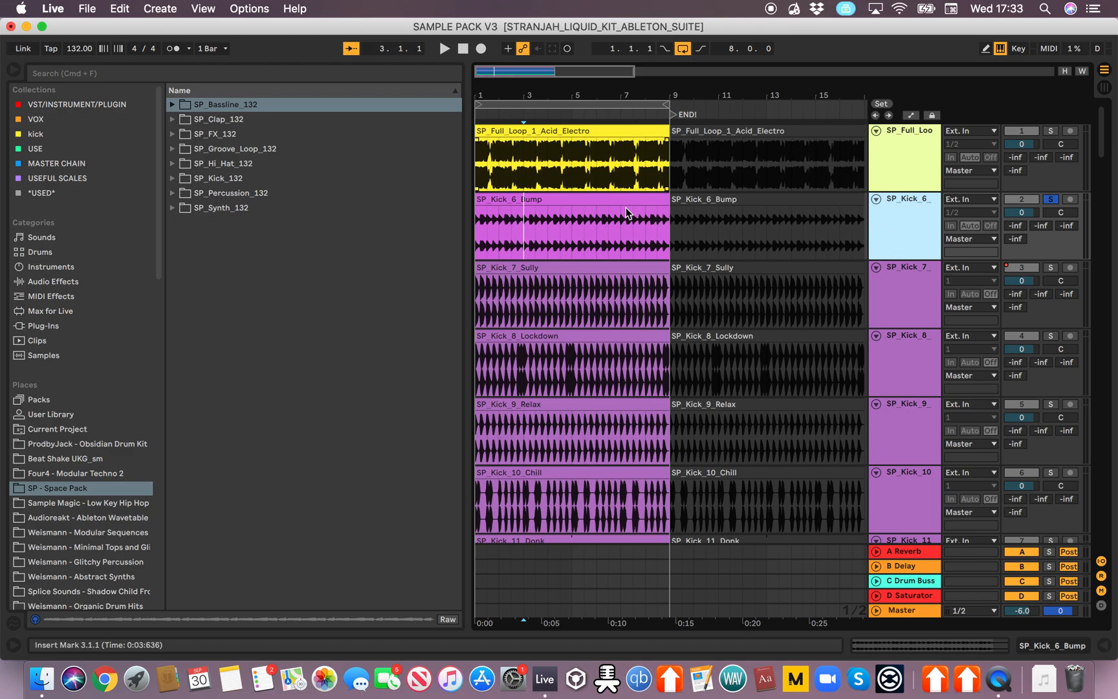
{"action": "scroll", "coordinate": [590, 272], "scroll_direction": "down", "scroll_amount": 15}
{"action": "scroll", "coordinate": [591, 272], "scroll_direction": "down", "scroll_amount": 12}
{"action": "scroll", "coordinate": [591, 277], "scroll_direction": "up", "scroll_amount": 20}
{"action": "scroll", "coordinate": [591, 278], "scroll_direction": "down", "scroll_amount": 3}
{"action": "scroll", "coordinate": [743, 259], "scroll_direction": "up", "scroll_amount": 5}
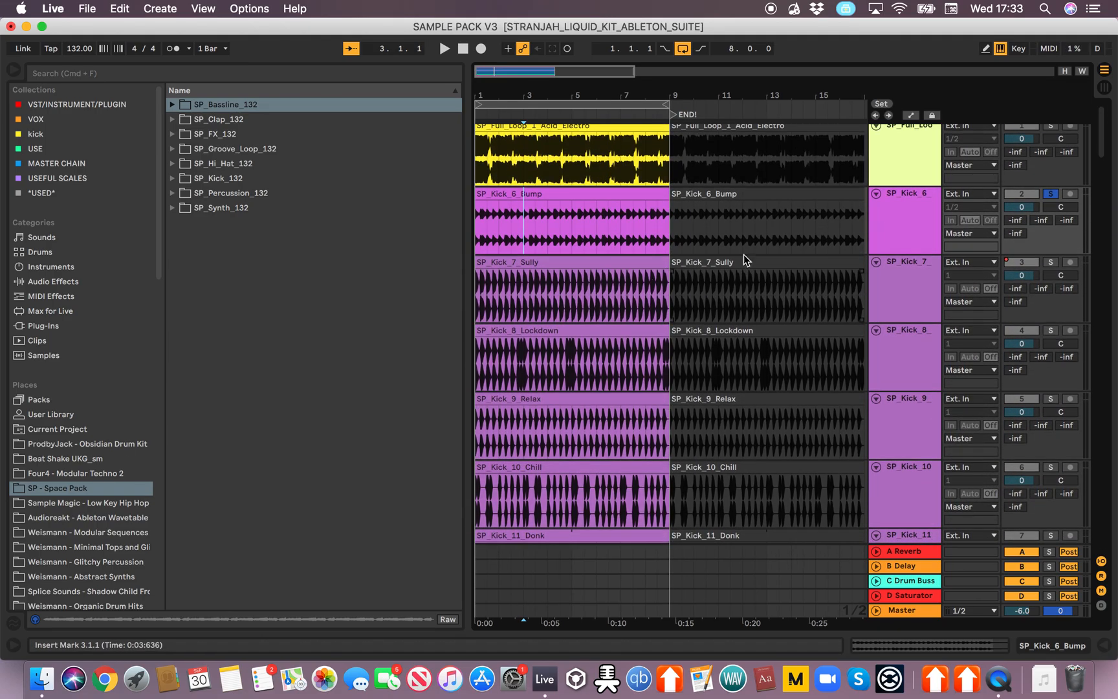
Step: Inspect the kick tracks one after another from SP_Kick_6_Bump to SP_Kick_12_Charm, and review where the clap tracks begin
{"action": "left_click", "coordinate": [931, 221]}
{"action": "scroll", "coordinate": [911, 250], "scroll_direction": "up", "scroll_amount": 1}
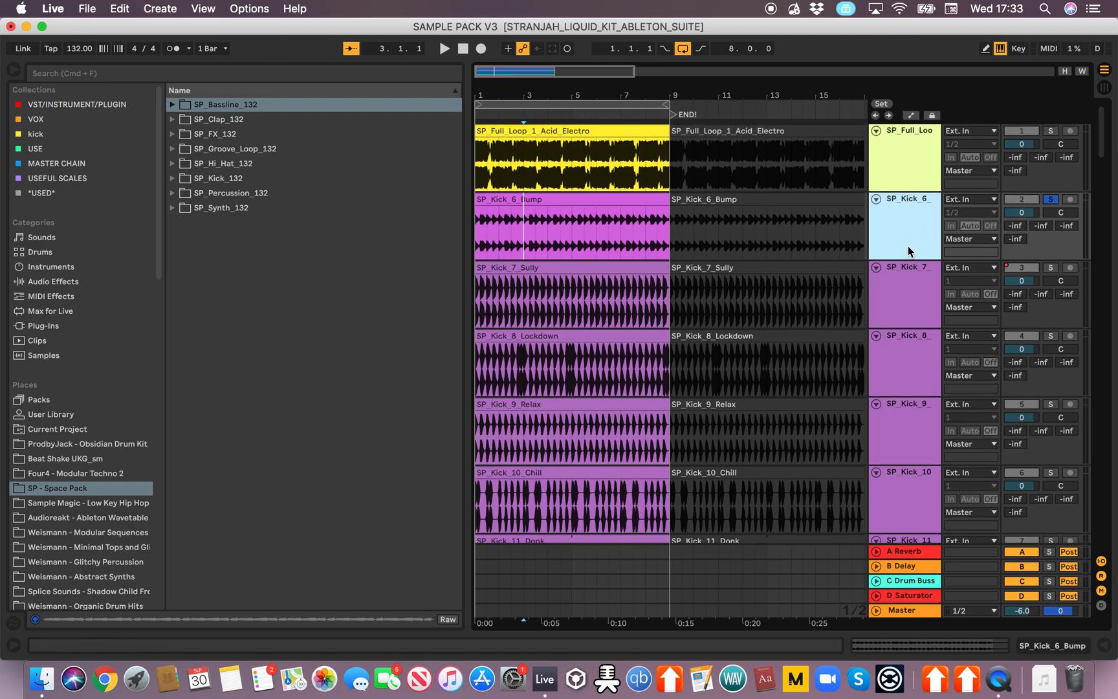
{"action": "left_click", "coordinate": [909, 287]}
{"action": "left_click", "coordinate": [910, 352]}
{"action": "left_click", "coordinate": [910, 427]}
{"action": "scroll", "coordinate": [910, 428], "scroll_direction": "down", "scroll_amount": 3}
{"action": "left_click", "coordinate": [910, 428]}
{"action": "scroll", "coordinate": [911, 427], "scroll_direction": "down", "scroll_amount": 2}
{"action": "left_click", "coordinate": [910, 427]}
{"action": "scroll", "coordinate": [911, 427], "scroll_direction": "down", "scroll_amount": 2}
{"action": "left_click", "coordinate": [911, 427]}
{"action": "scroll", "coordinate": [910, 427], "scroll_direction": "up", "scroll_amount": 5}
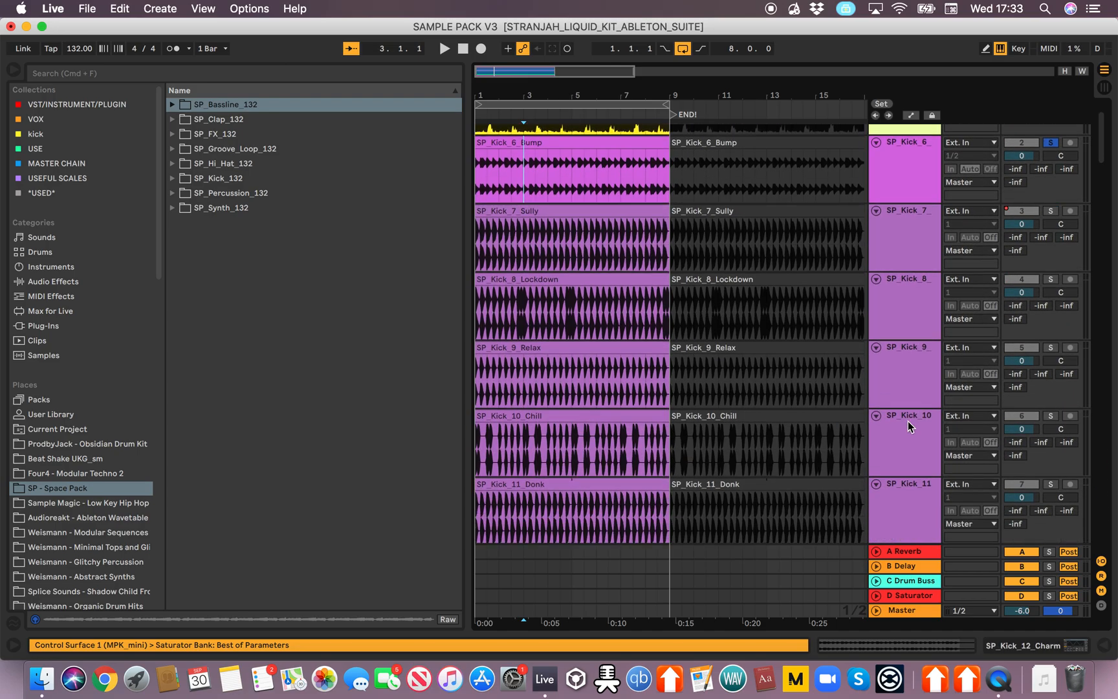
{"action": "scroll", "coordinate": [893, 415], "scroll_direction": "down", "scroll_amount": 3}
{"action": "scroll", "coordinate": [904, 285], "scroll_direction": "up", "scroll_amount": 5}
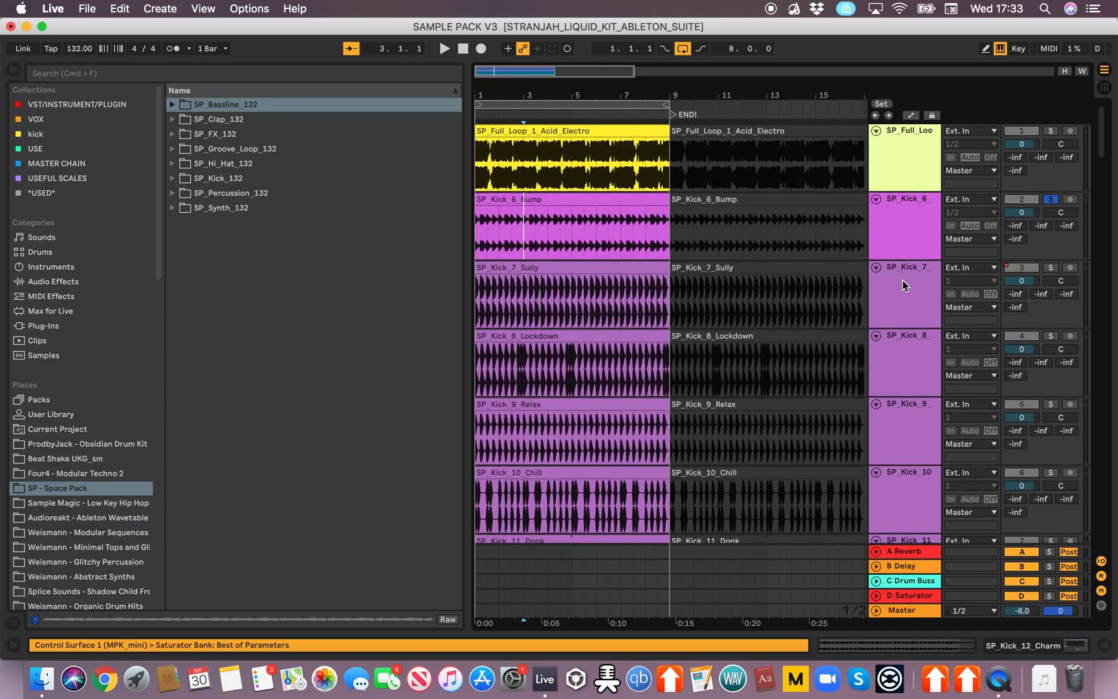
{"action": "scroll", "coordinate": [905, 286], "scroll_direction": "down", "scroll_amount": 5}
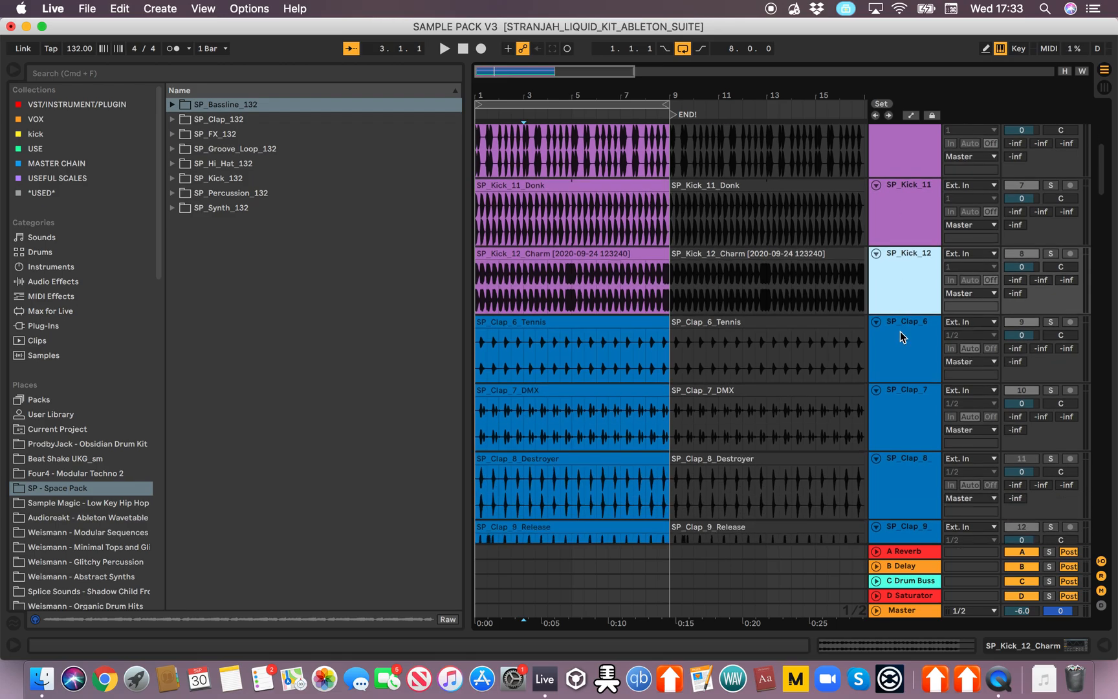
Step: Look over the clap tracks starting from SP_Clap_6, and place the insert marker at 6.3.1 on the SP_Clap_9_Release clip
{"action": "left_click", "coordinate": [903, 336]}
{"action": "scroll", "coordinate": [902, 337], "scroll_direction": "down", "scroll_amount": 3}
{"action": "left_click", "coordinate": [85, 8]}
{"action": "left_click", "coordinate": [88, 9]}
{"action": "left_click", "coordinate": [606, 395]}
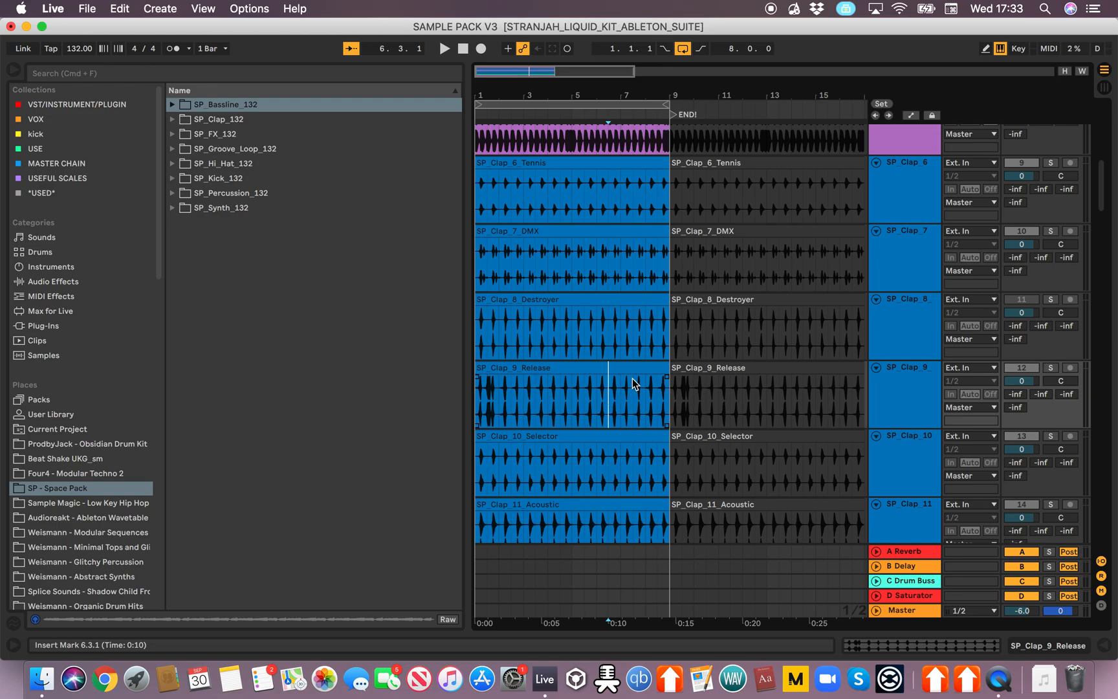
Step: Return to the start of the track list and step through the kick tracks from SP_Kick_6_Bump to SP_Kick_8_Lockdown
{"action": "scroll", "coordinate": [623, 387], "scroll_direction": "up", "scroll_amount": 10}
{"action": "left_click", "coordinate": [898, 233]}
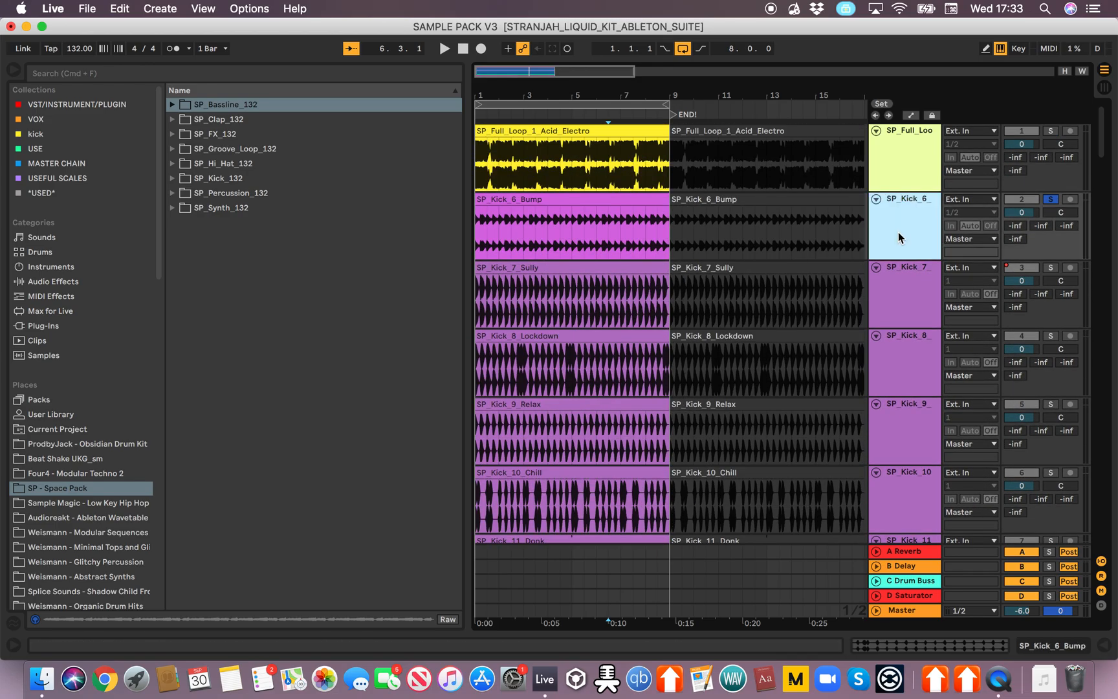
{"action": "left_click", "coordinate": [898, 292]}
{"action": "left_click", "coordinate": [898, 339]}
{"action": "scroll", "coordinate": [899, 339], "scroll_direction": "down", "scroll_amount": 5}
{"action": "scroll", "coordinate": [898, 339], "scroll_direction": "down", "scroll_amount": 3}
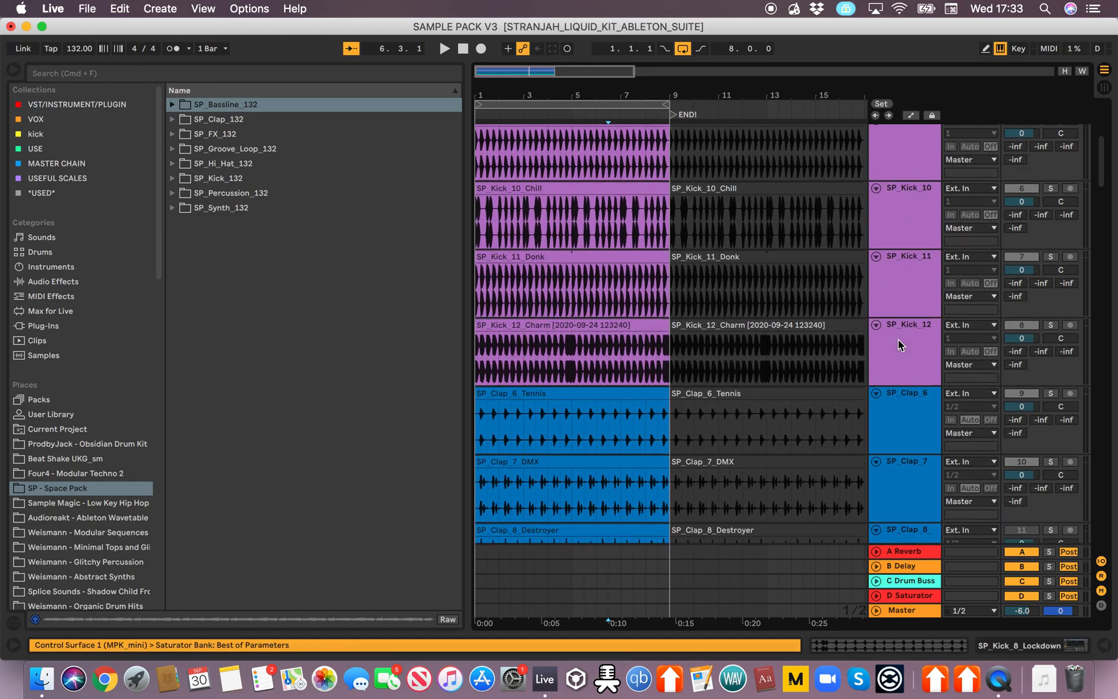
Step: Go through the rest of the kick and clap tracks up to SP_Clap_12, and review where the hi-hat tracks begin
{"action": "left_click", "coordinate": [898, 339]}
{"action": "scroll", "coordinate": [899, 339], "scroll_direction": "down", "scroll_amount": 12}
{"action": "left_click", "coordinate": [898, 339]}
{"action": "scroll", "coordinate": [898, 339], "scroll_direction": "down", "scroll_amount": 2}
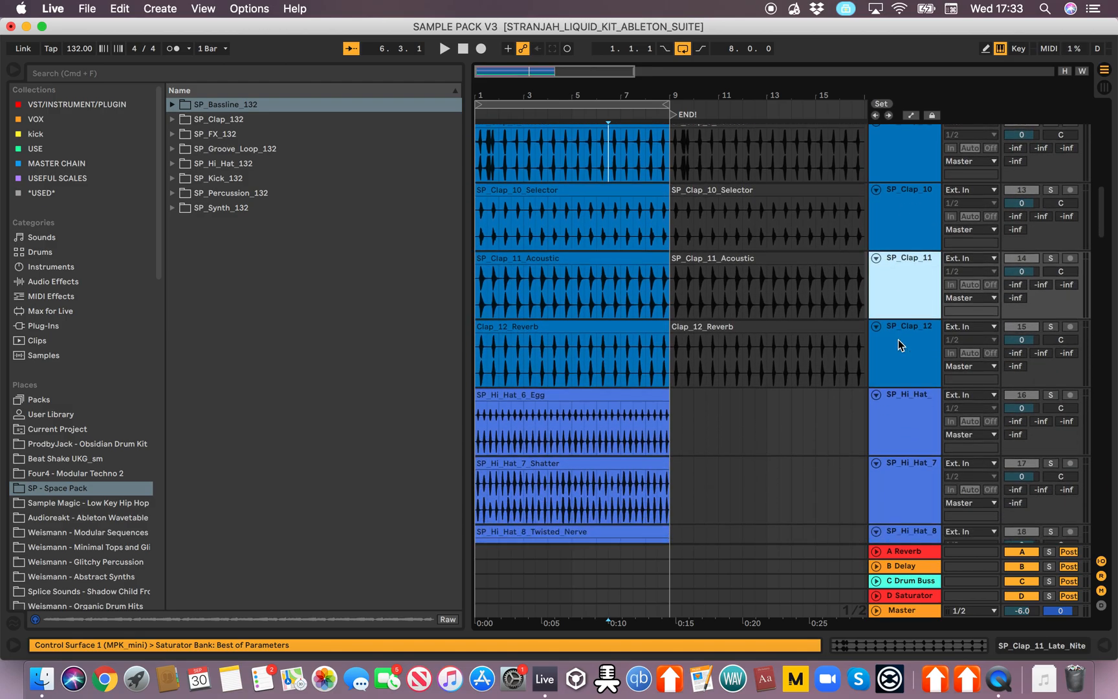
{"action": "left_click", "coordinate": [898, 339]}
{"action": "scroll", "coordinate": [898, 339], "scroll_direction": "up", "scroll_amount": 8}
{"action": "scroll", "coordinate": [908, 276], "scroll_direction": "down", "scroll_amount": 7}
{"action": "scroll", "coordinate": [908, 276], "scroll_direction": "down", "scroll_amount": 3}
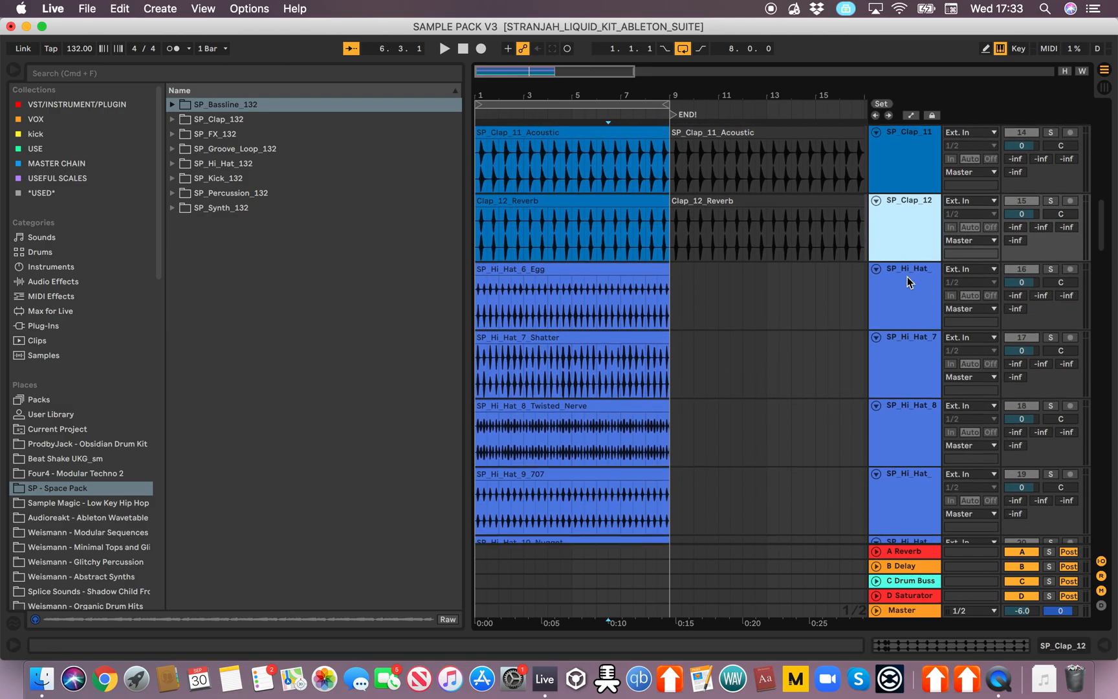
Step: Inspect the clap tracks one after another from SP_Clap_6_Tennis to SP_Clap_10_Selector
{"action": "scroll", "coordinate": [908, 277], "scroll_direction": "up", "scroll_amount": 8}
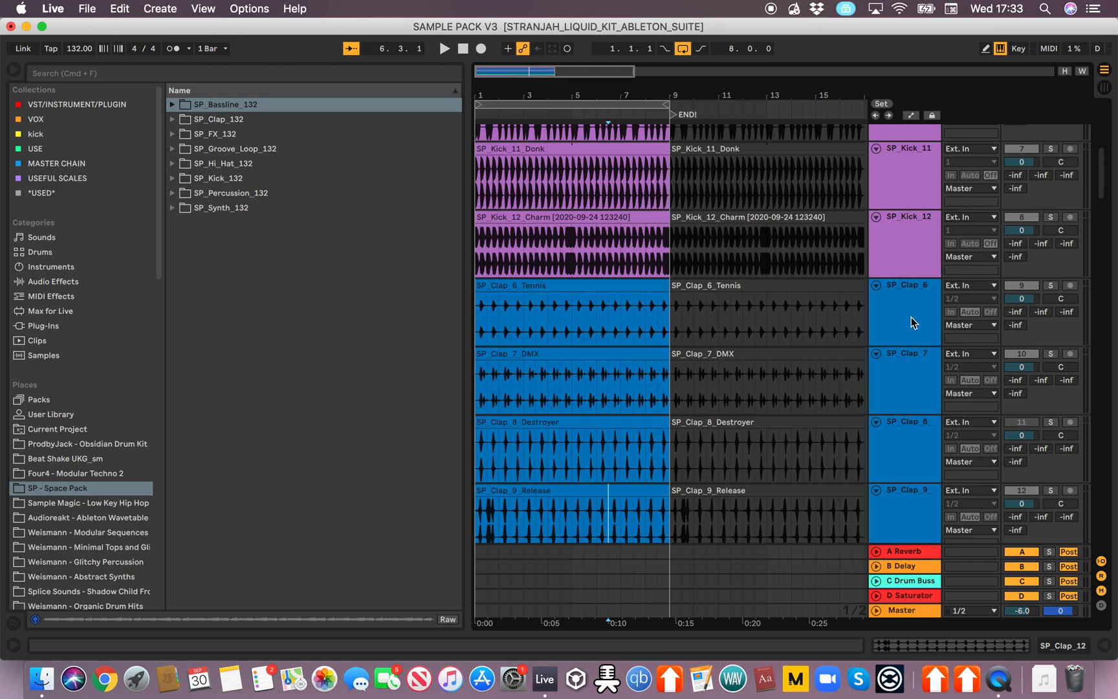
{"action": "left_click", "coordinate": [913, 318]}
{"action": "left_click", "coordinate": [915, 409]}
{"action": "scroll", "coordinate": [915, 408], "scroll_direction": "down", "scroll_amount": 1}
{"action": "left_click", "coordinate": [914, 409]}
{"action": "scroll", "coordinate": [914, 412], "scroll_direction": "down", "scroll_amount": 1}
{"action": "left_click", "coordinate": [915, 411]}
{"action": "scroll", "coordinate": [914, 412], "scroll_direction": "down", "scroll_amount": 1}
{"action": "left_click", "coordinate": [914, 411]}
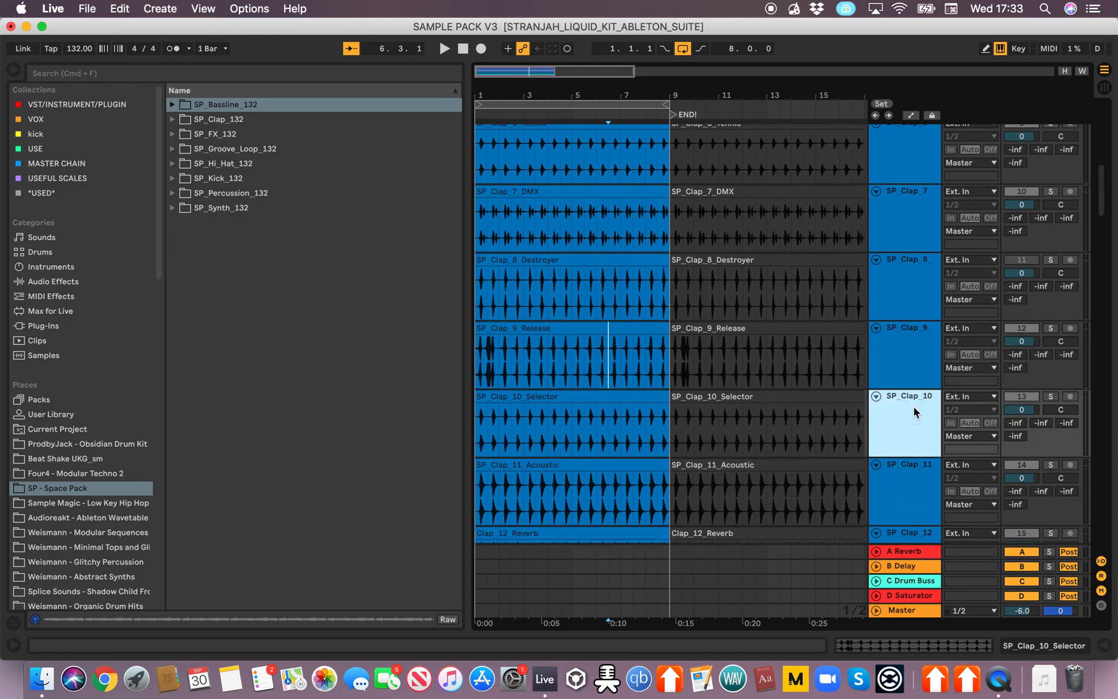
Step: Continue past the last clap tracks into the hi-hat group, selecting SP_Hi_Hat_6_Egg and the SP_Hi_Hat_10_Nugget track
{"action": "scroll", "coordinate": [914, 412], "scroll_direction": "down", "scroll_amount": 3}
{"action": "left_click", "coordinate": [914, 412]}
{"action": "scroll", "coordinate": [914, 411], "scroll_direction": "down", "scroll_amount": 5}
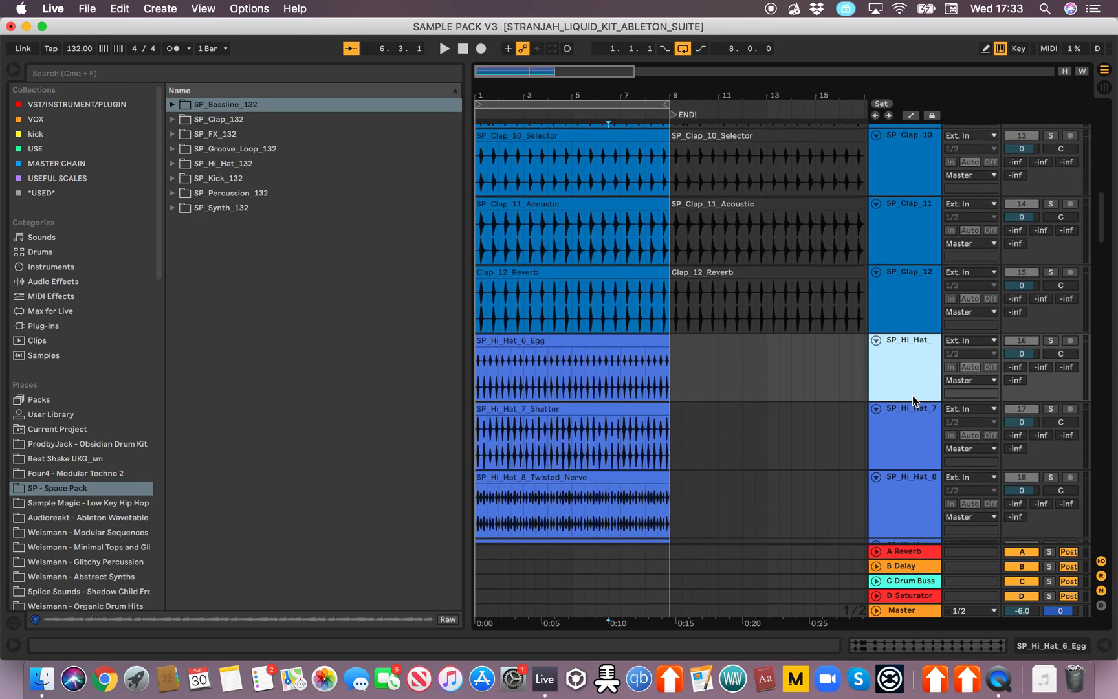
{"action": "left_click", "coordinate": [913, 399]}
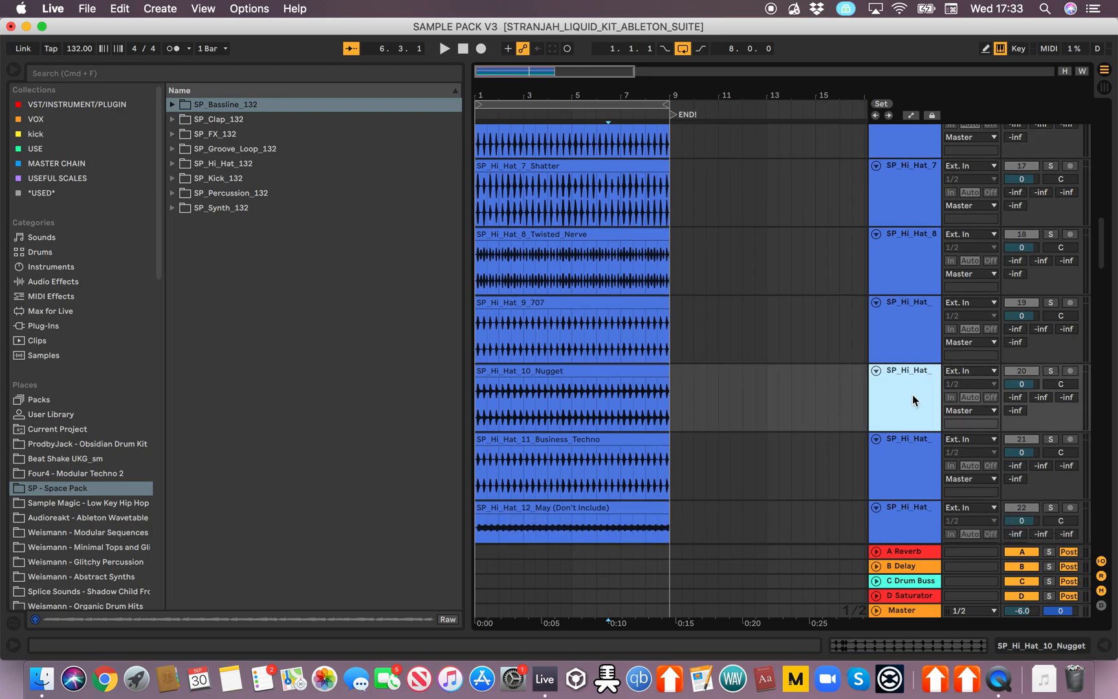
Step: Play the arrangement and solo the hi-hat loops in turn: SP_Hi_Hat_10_Nugget, SP_Hi_Hat_11_Business_Techno and SP_Hi_Hat_12_May (Don't Include)
{"action": "left_click", "coordinate": [1052, 371]}
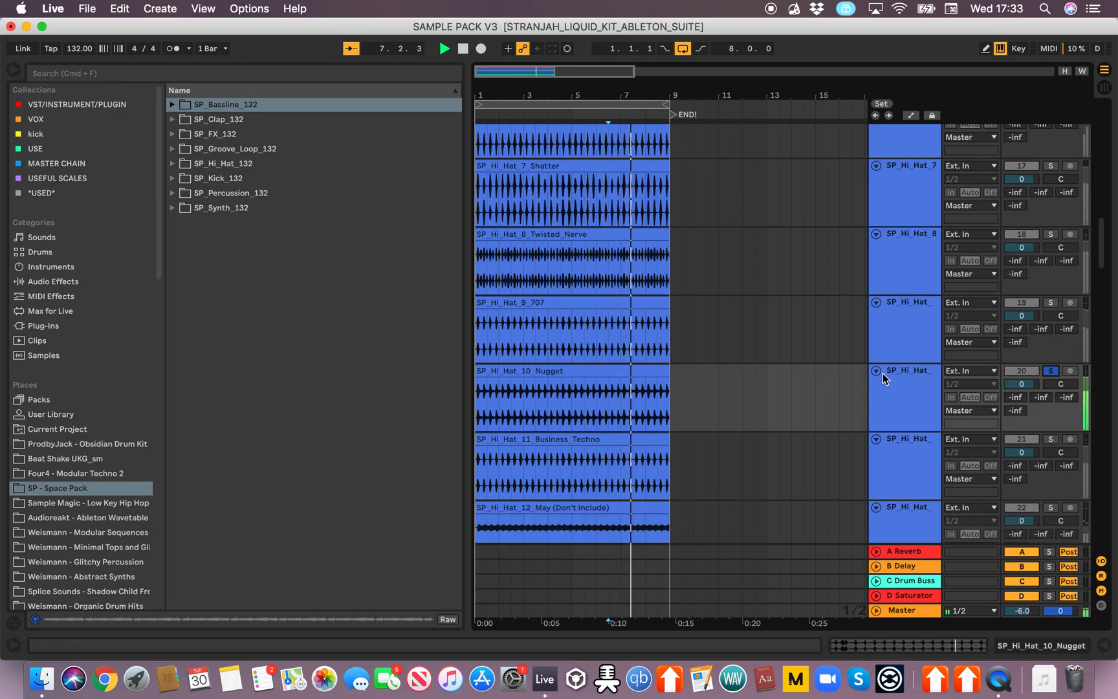
{"action": "scroll", "coordinate": [841, 442], "scroll_direction": "down", "scroll_amount": 1}
{"action": "left_click", "coordinate": [1051, 396]}
{"action": "scroll", "coordinate": [842, 403], "scroll_direction": "down", "scroll_amount": 1}
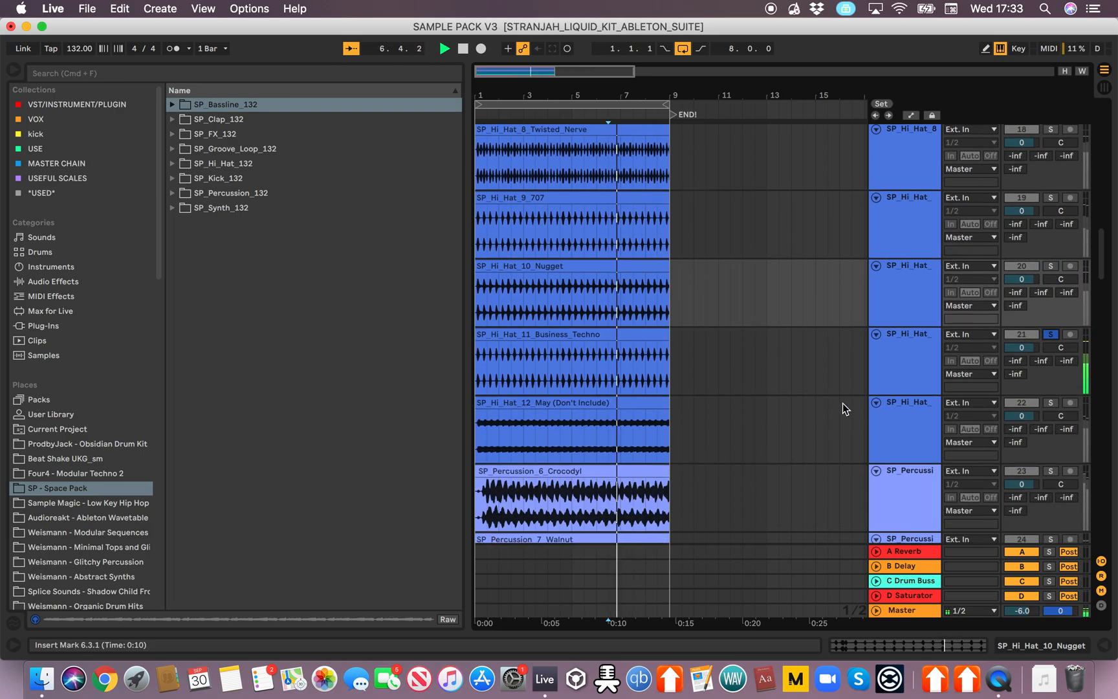
{"action": "scroll", "coordinate": [878, 388], "scroll_direction": "down", "scroll_amount": 2}
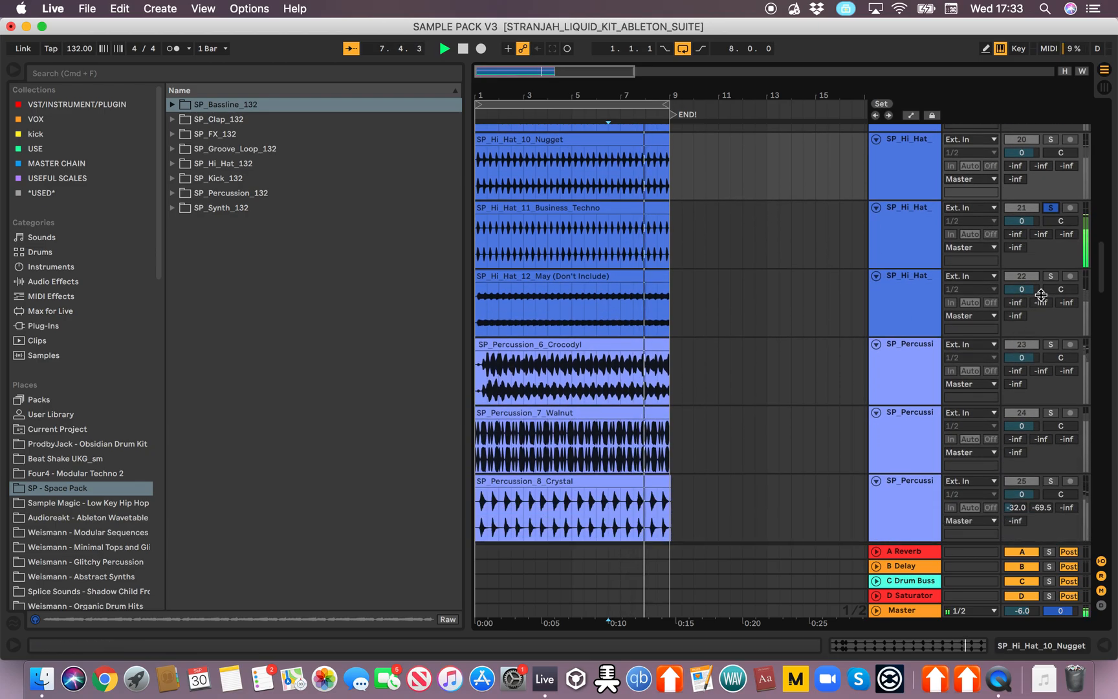
{"action": "left_click", "coordinate": [1051, 276]}
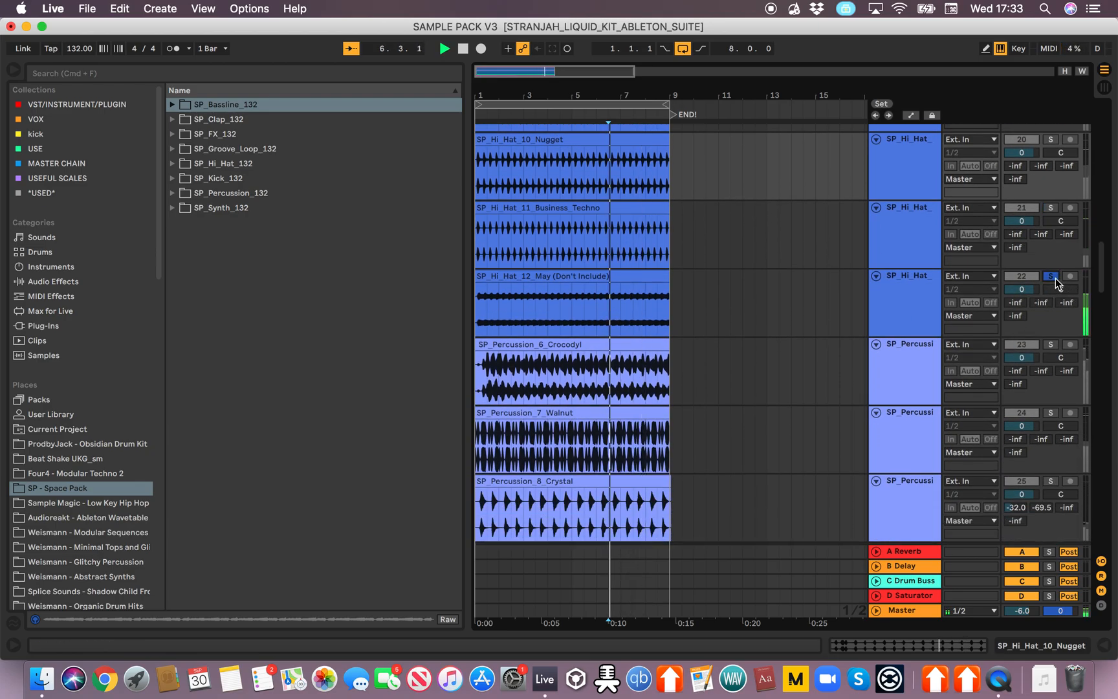
Step: Stop playback and select the eight-bar SP_Hi_Hat_12_May (Don't Include) clip together with its track
{"action": "left_click", "coordinate": [591, 276]}
{"action": "key", "text": "super+r"}
{"action": "left_click", "coordinate": [591, 209]}
{"action": "left_click", "coordinate": [595, 284]}
{"action": "left_click", "coordinate": [913, 291]}
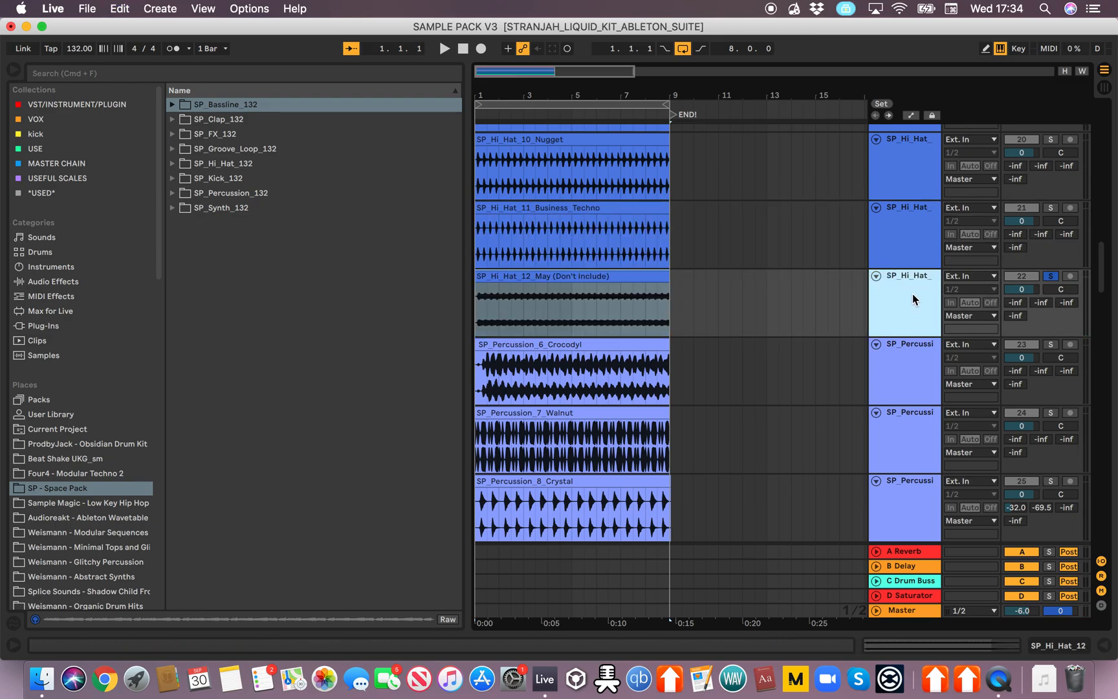
Step: Solo SP_Percussion_6_Crocodyl, place the insert marker at 1.3.1 on its clip, raise the system volume and play the loop
{"action": "scroll", "coordinate": [725, 372], "scroll_direction": "down", "scroll_amount": 2}
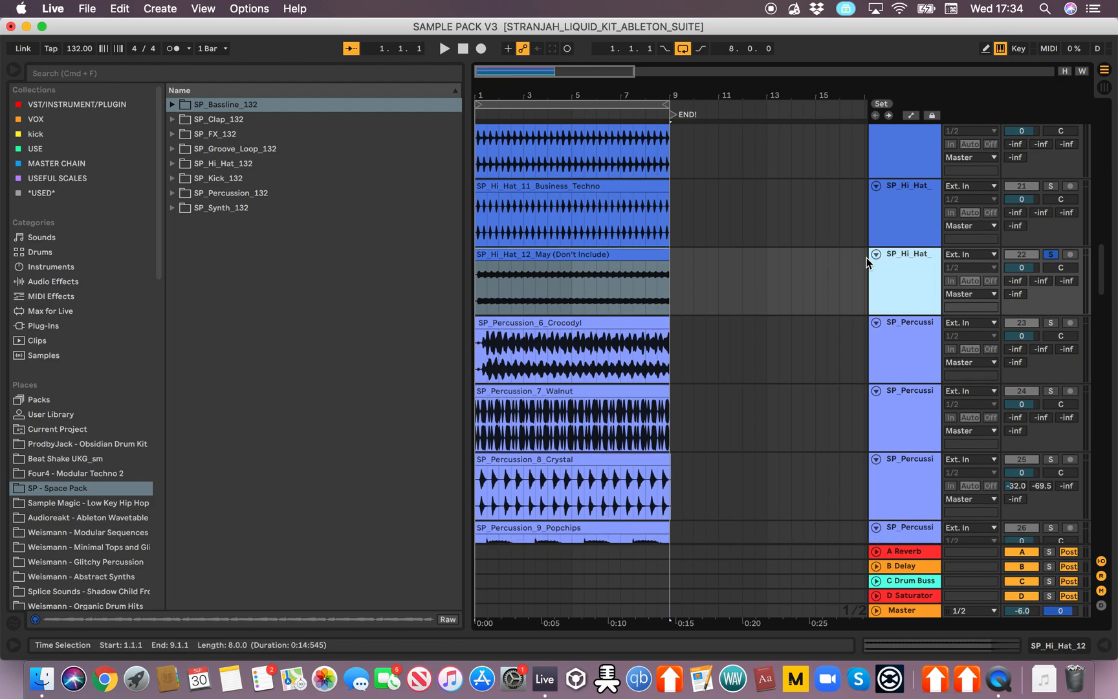
{"action": "scroll", "coordinate": [726, 407], "scroll_direction": "down", "scroll_amount": 1}
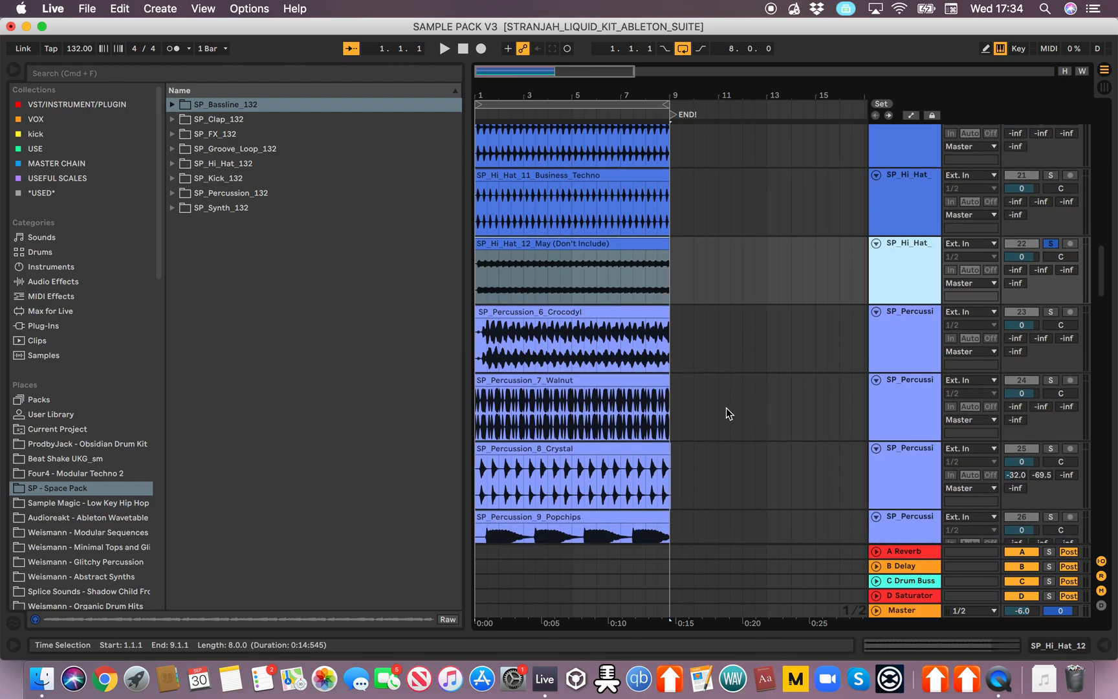
{"action": "left_click", "coordinate": [1049, 312]}
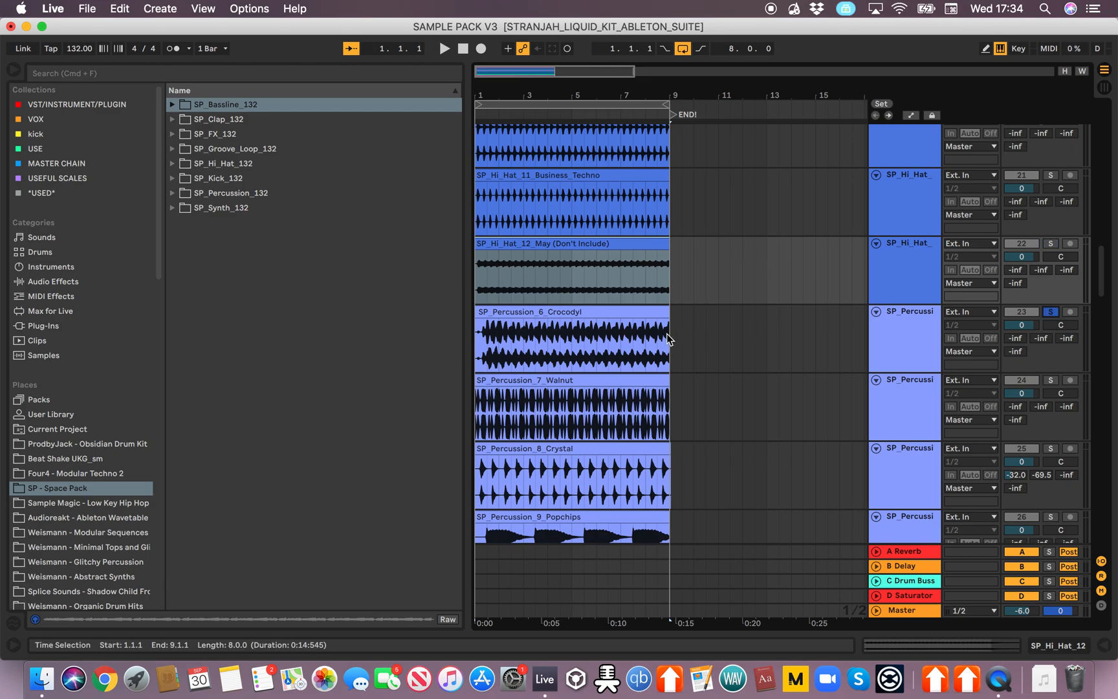
{"action": "left_click", "coordinate": [487, 343]}
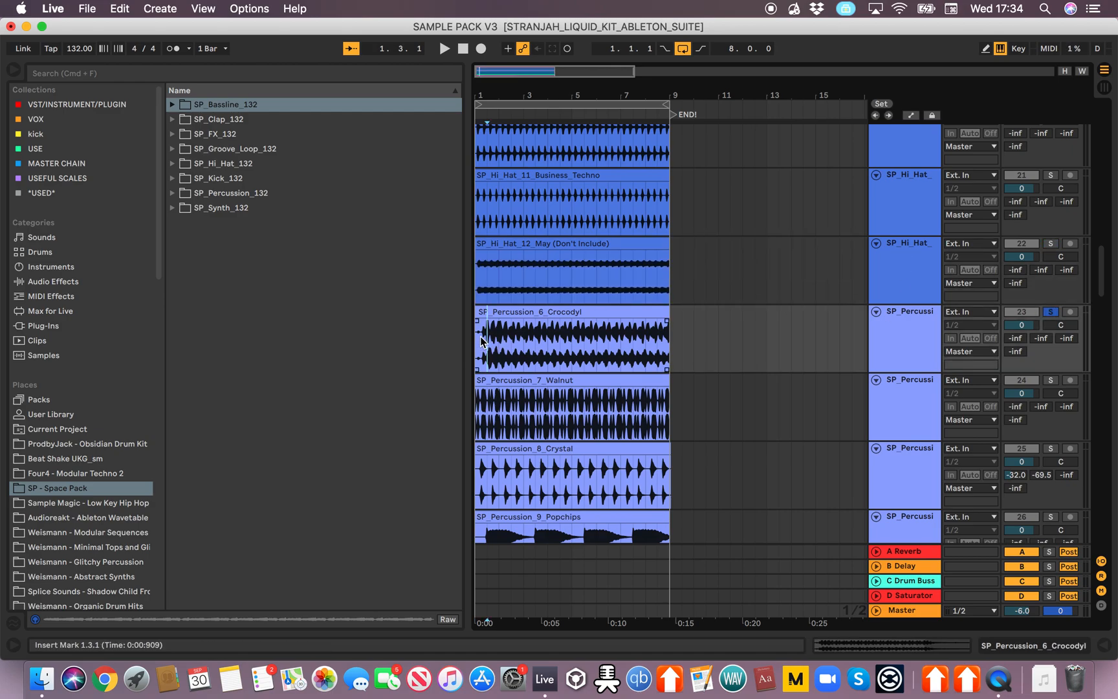
{"action": "key", "text": "XF86AudioRaiseVolume"}
{"action": "key", "text": "space"}
{"action": "scroll", "coordinate": [1052, 330], "scroll_direction": "down", "scroll_amount": 5}
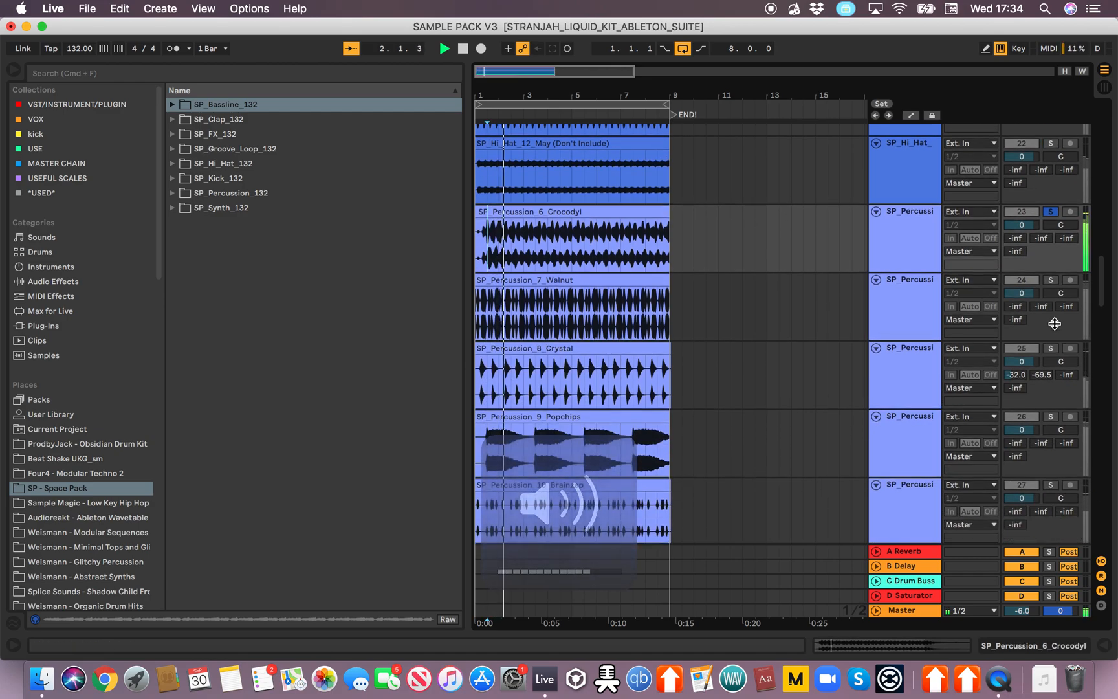
Step: Solo the percussion loops SP_Percussion_7_Walnut, SP_Percussion_8_Crystal and SP_Percussion_9_Popchips one after another during playback
{"action": "left_click", "coordinate": [1051, 281]}
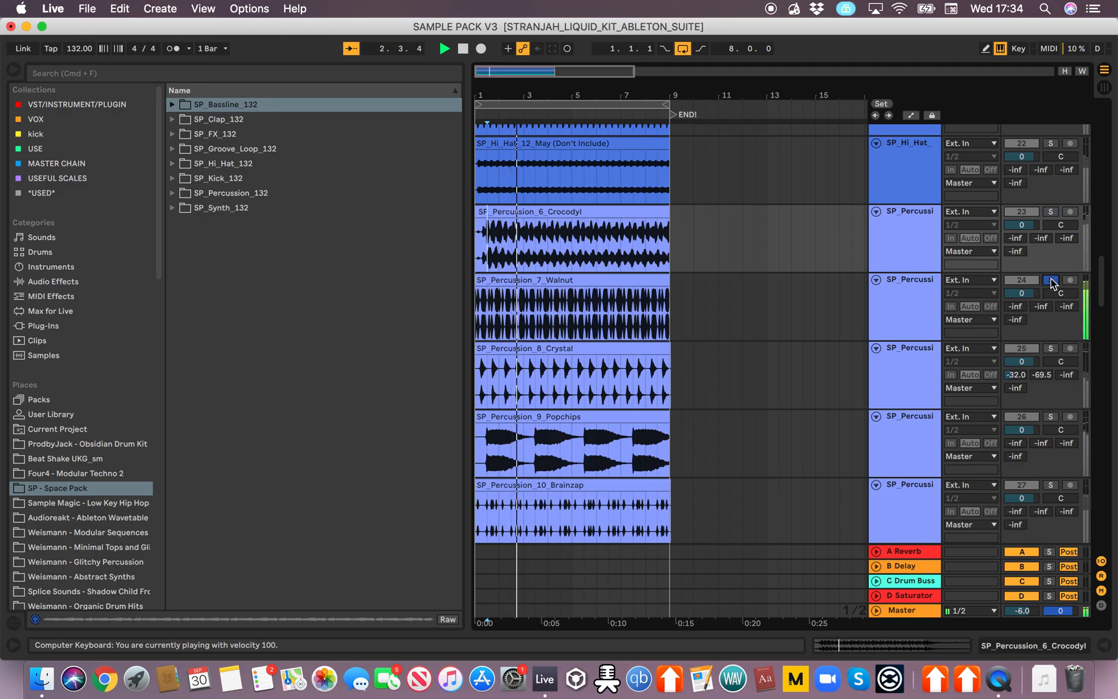
{"action": "left_click", "coordinate": [1051, 350]}
{"action": "scroll", "coordinate": [1052, 352], "scroll_direction": "down", "scroll_amount": 6}
{"action": "left_click", "coordinate": [1052, 289]}
{"action": "scroll", "coordinate": [1018, 331], "scroll_direction": "down", "scroll_amount": 2}
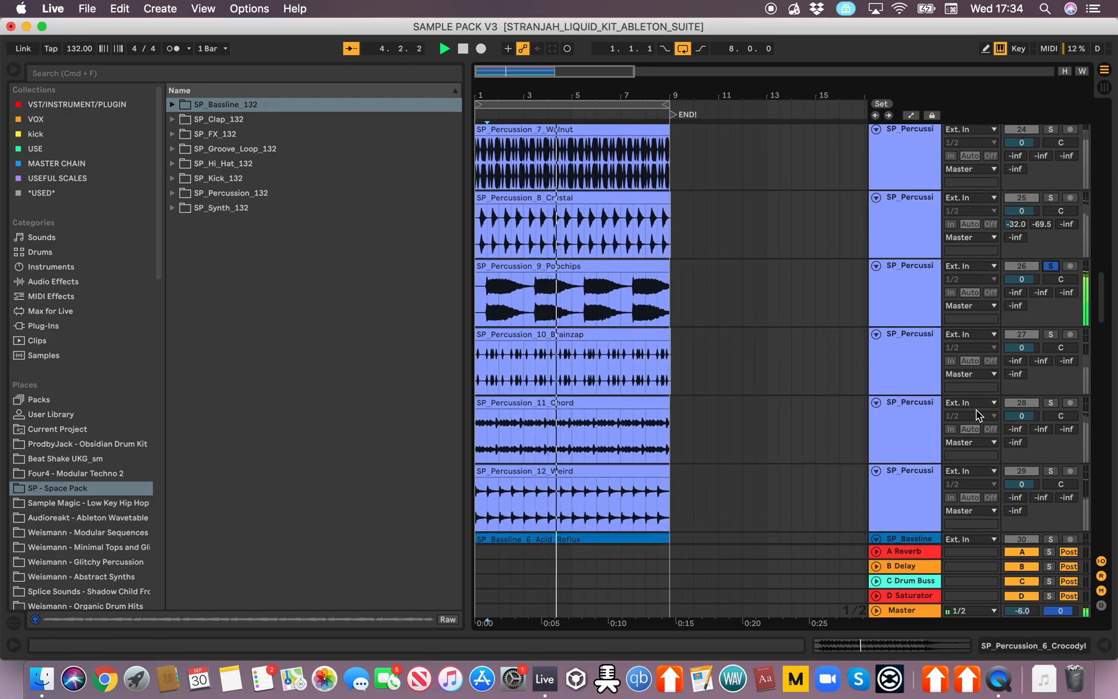
Step: Preview the last three percussion loops by soloing SP_Percussion_10_Brainzap, SP_Percussion_11_Chord and SP_Percussion_12_Weird in turn
{"action": "left_click", "coordinate": [1054, 335]}
{"action": "scroll", "coordinate": [1051, 328], "scroll_direction": "down", "scroll_amount": 5}
{"action": "left_click", "coordinate": [1052, 310]}
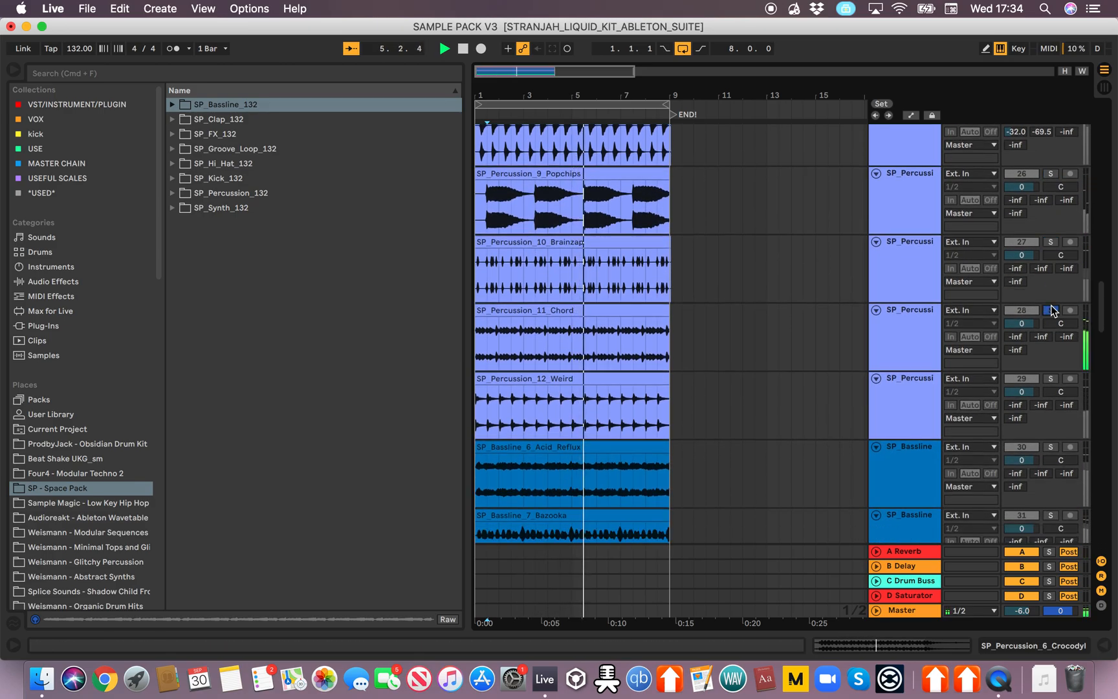
{"action": "scroll", "coordinate": [1048, 292], "scroll_direction": "down", "scroll_amount": 8}
{"action": "left_click", "coordinate": [1049, 226]}
Step: Preview a few bassline loops by soloing SP_Bassline_6_Acid_Reflux, the bassline on track 41 and SP_Bassline_20_Longline
{"action": "left_click", "coordinate": [1050, 294]}
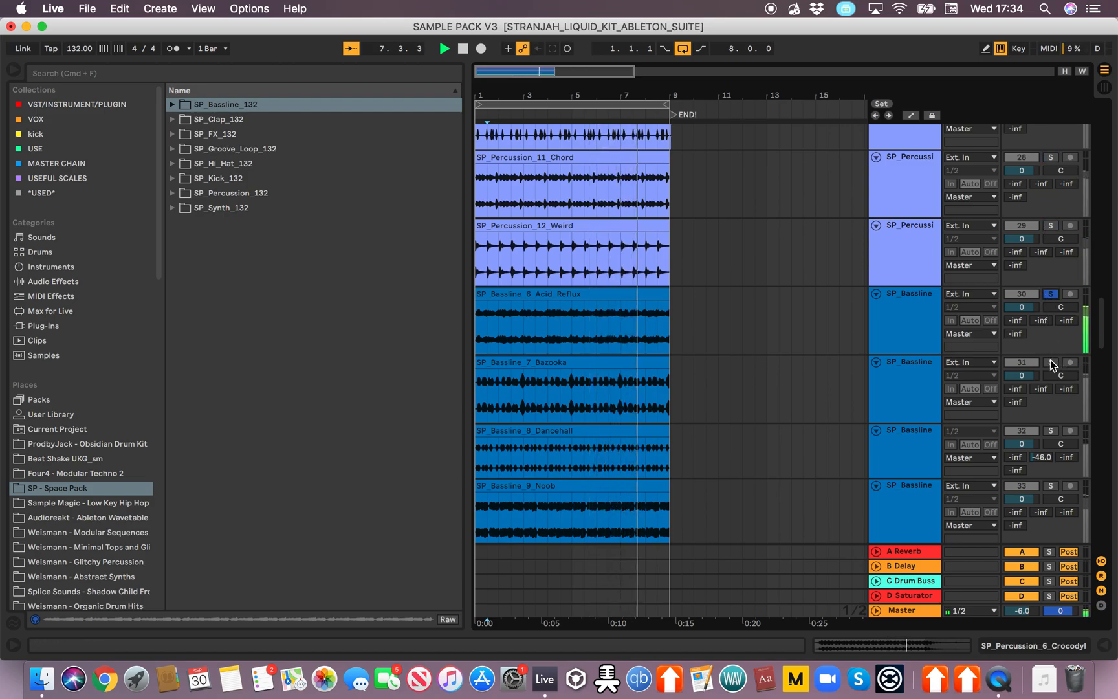
{"action": "scroll", "coordinate": [932, 305], "scroll_direction": "down", "scroll_amount": 10}
{"action": "scroll", "coordinate": [932, 304], "scroll_direction": "down", "scroll_amount": 12}
{"action": "left_click", "coordinate": [1051, 283]}
{"action": "scroll", "coordinate": [1054, 287], "scroll_direction": "down", "scroll_amount": 5}
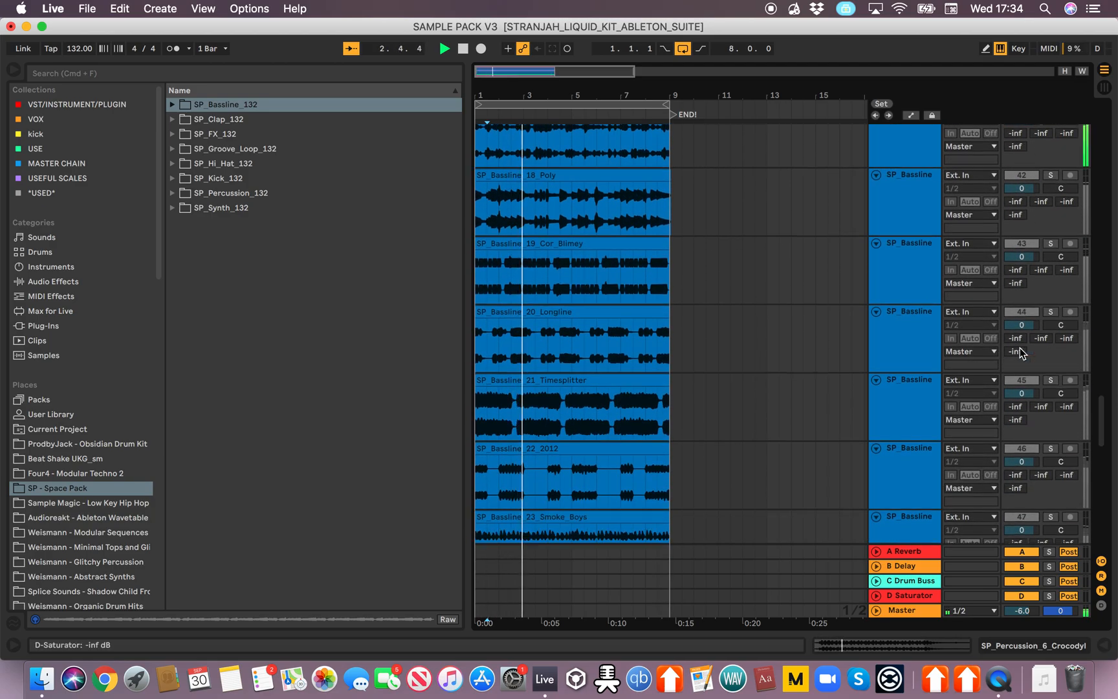
{"action": "scroll", "coordinate": [1035, 330], "scroll_direction": "down", "scroll_amount": 1}
{"action": "left_click", "coordinate": [1052, 291]}
{"action": "scroll", "coordinate": [1052, 301], "scroll_direction": "down", "scroll_amount": 3}
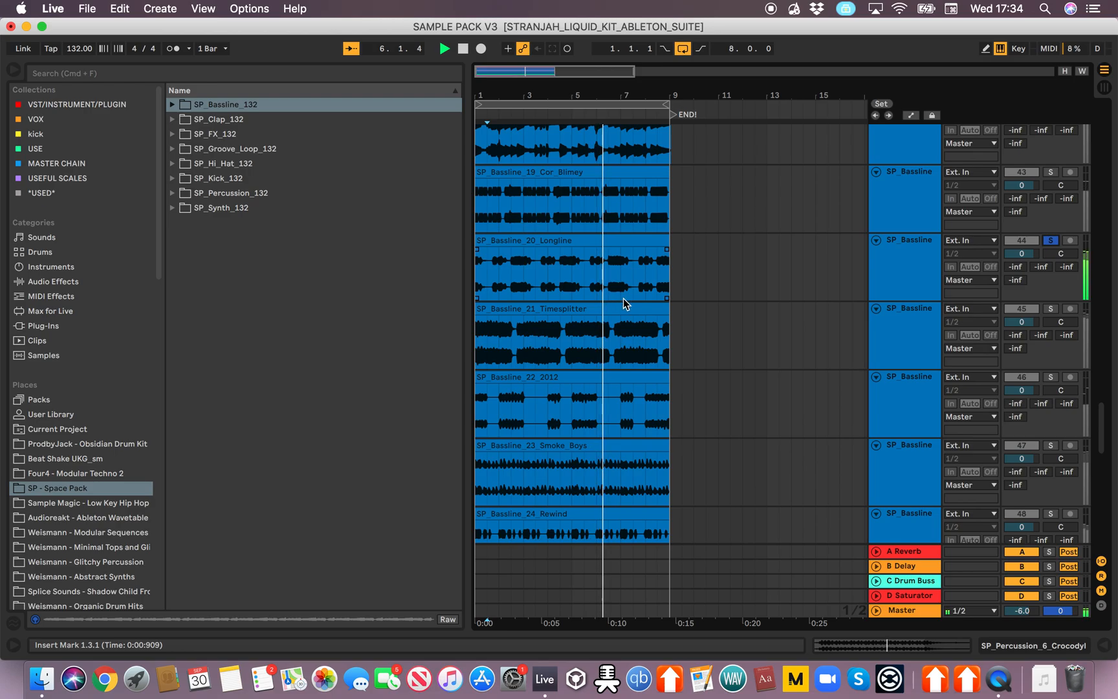
Step: Solo SP_Bassline_21_Timesplitter and SP_Bassline_22_2012 in turn, and select the SP_Bassline_22_2012 track
{"action": "left_click", "coordinate": [1050, 308]}
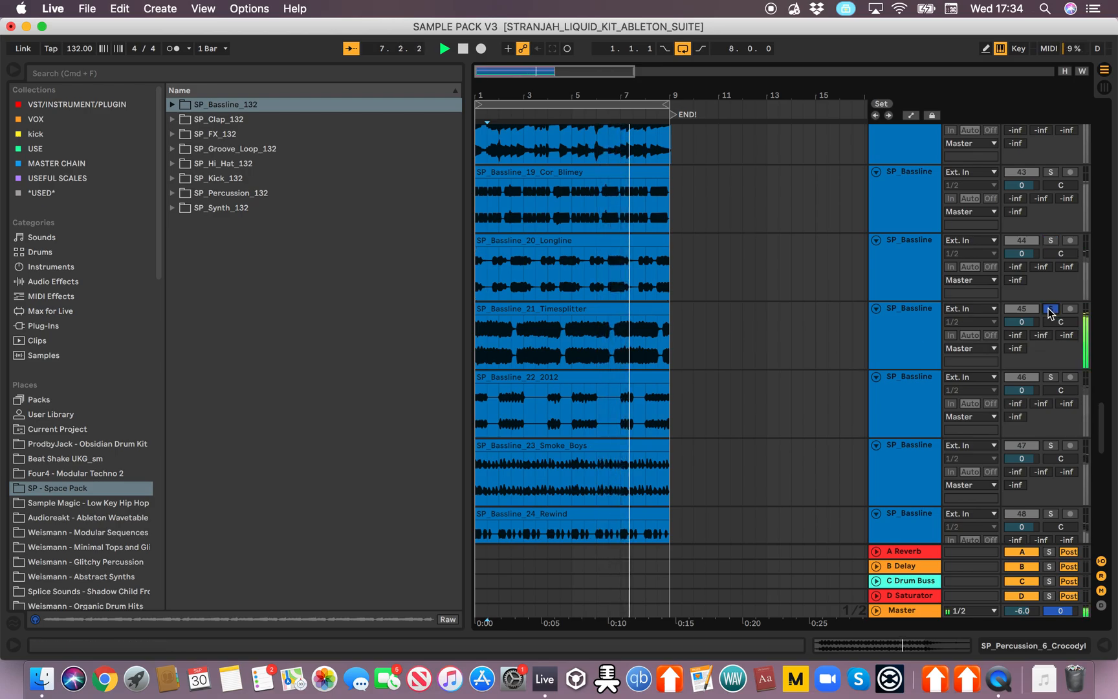
{"action": "scroll", "coordinate": [1020, 343], "scroll_direction": "down", "scroll_amount": 2}
{"action": "scroll", "coordinate": [1050, 340], "scroll_direction": "down", "scroll_amount": 2}
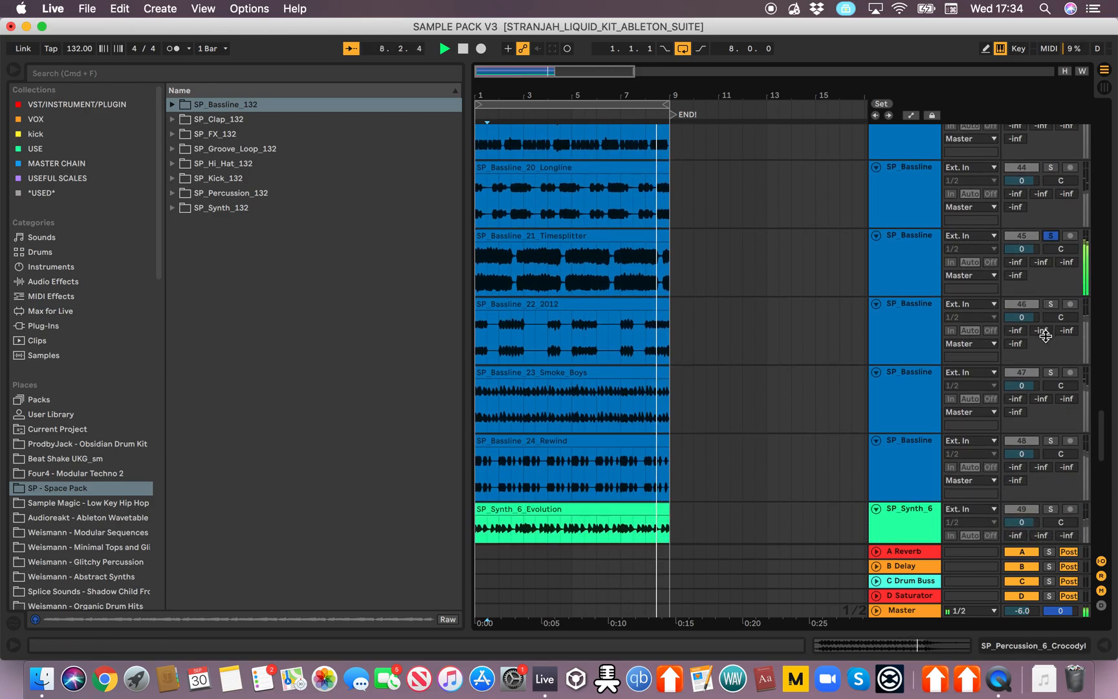
{"action": "left_click", "coordinate": [1052, 307]}
{"action": "scroll", "coordinate": [1043, 332], "scroll_direction": "down", "scroll_amount": 2}
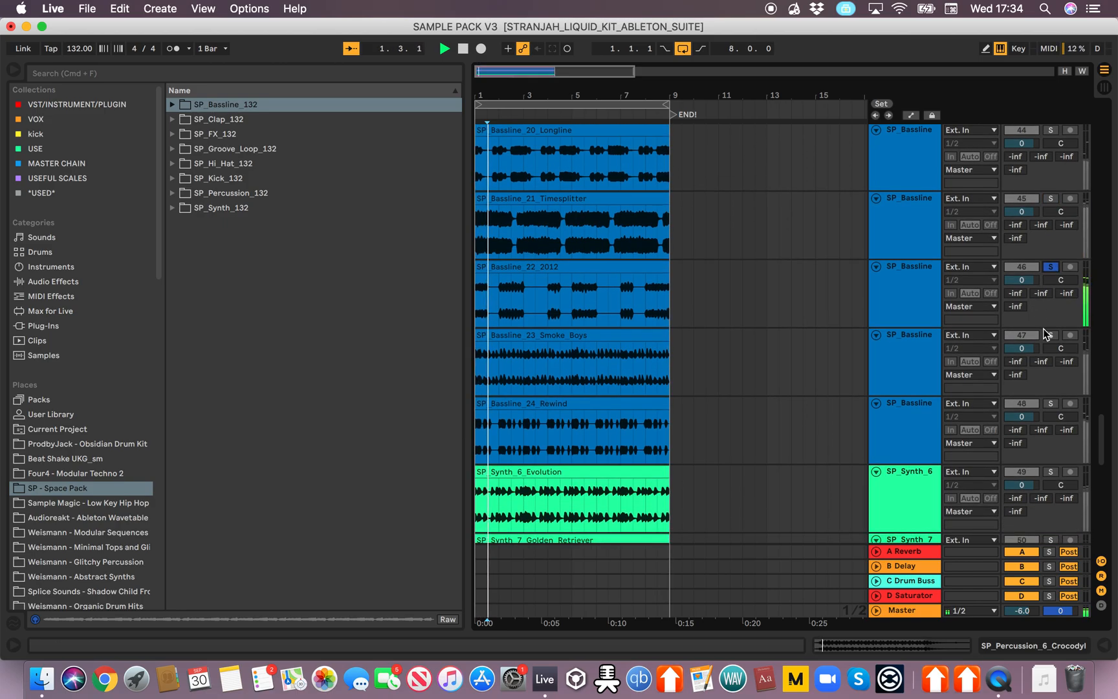
{"action": "left_click", "coordinate": [901, 267]}
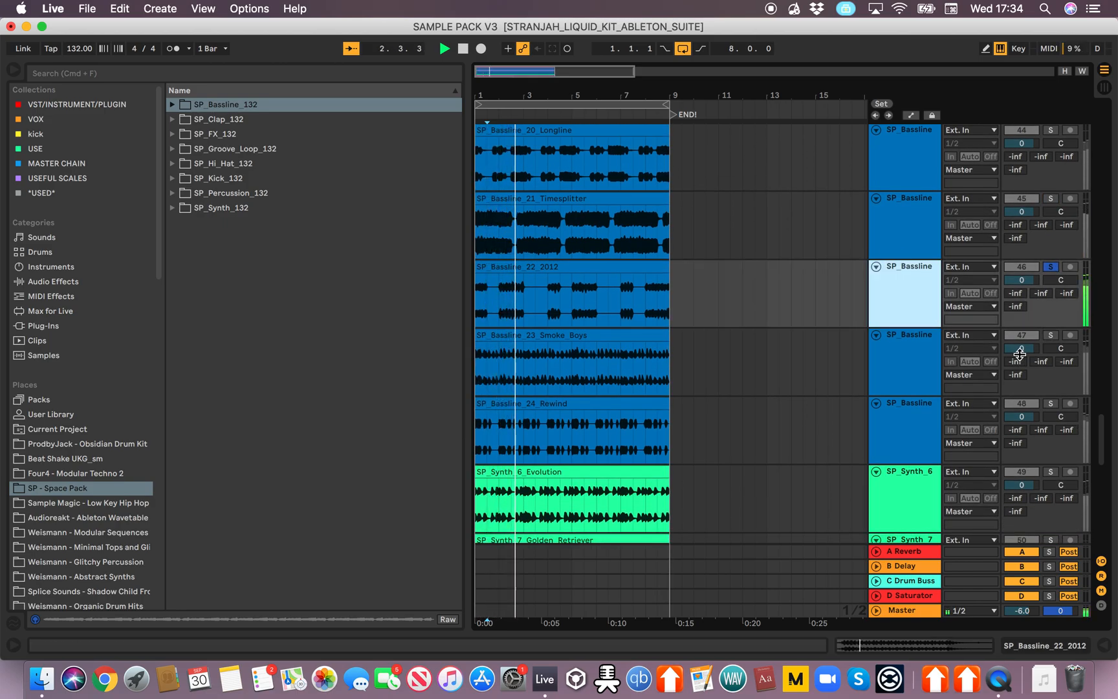
Step: Preview the final bassline loops by soloing SP_Bassline_23_Smoke_Boys and SP_Bassline_24_Rewind
{"action": "left_click", "coordinate": [1049, 341]}
{"action": "scroll", "coordinate": [1051, 356], "scroll_direction": "down", "scroll_amount": 1}
{"action": "left_click", "coordinate": [1052, 392]}
{"action": "scroll", "coordinate": [1053, 388], "scroll_direction": "down", "scroll_amount": 8}
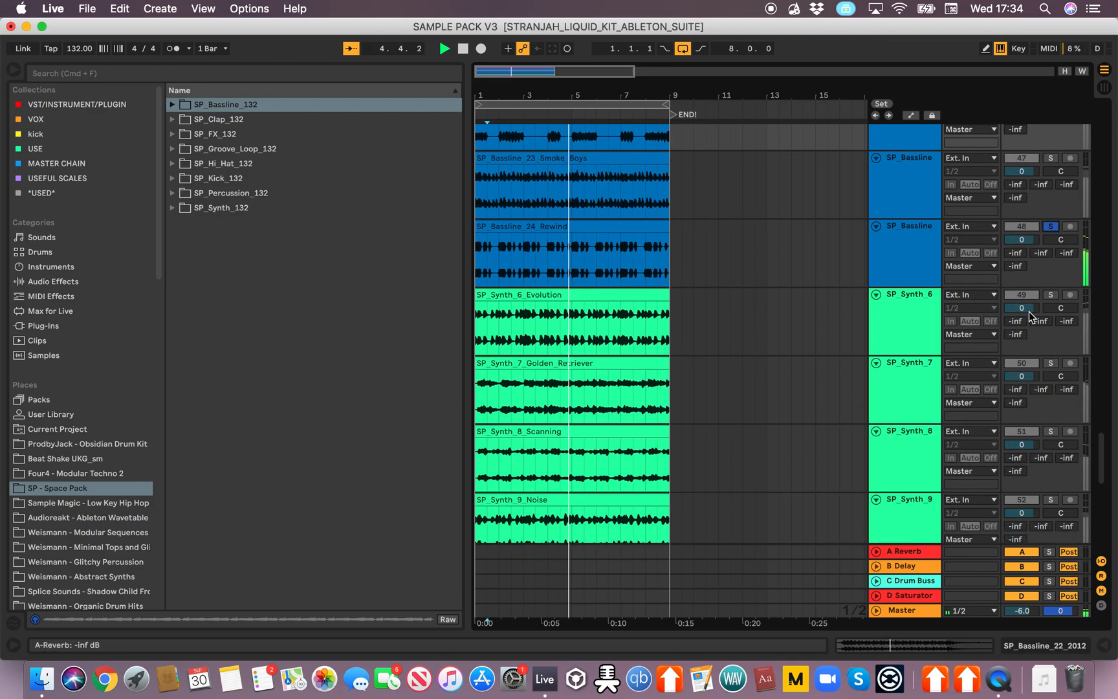
Step: Preview the synth loops by soloing tracks such as SP_Synth_6_Evolution, SP_Synth_10_911 and SP_Synth_12_Proud in turn
{"action": "left_click", "coordinate": [1048, 295]}
{"action": "scroll", "coordinate": [1048, 298], "scroll_direction": "down", "scroll_amount": 5}
{"action": "left_click", "coordinate": [1050, 332]}
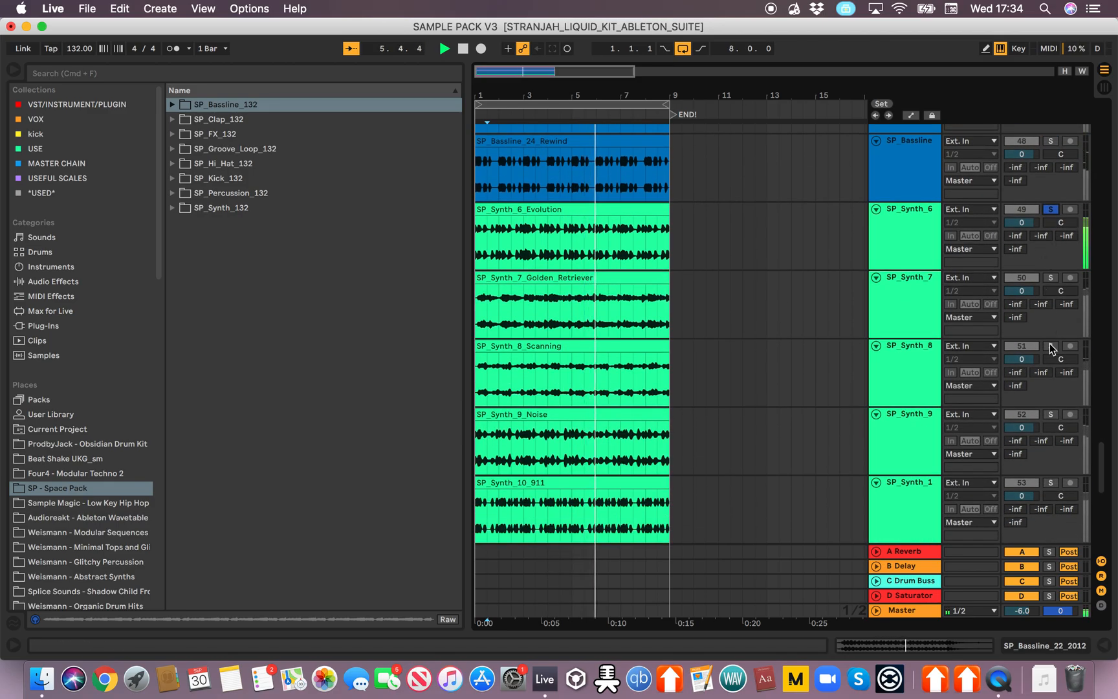
{"action": "scroll", "coordinate": [1050, 343], "scroll_direction": "down", "scroll_amount": 4}
{"action": "scroll", "coordinate": [1050, 350], "scroll_direction": "down", "scroll_amount": 1}
{"action": "left_click", "coordinate": [1052, 383]}
{"action": "scroll", "coordinate": [1052, 383], "scroll_direction": "down", "scroll_amount": 5}
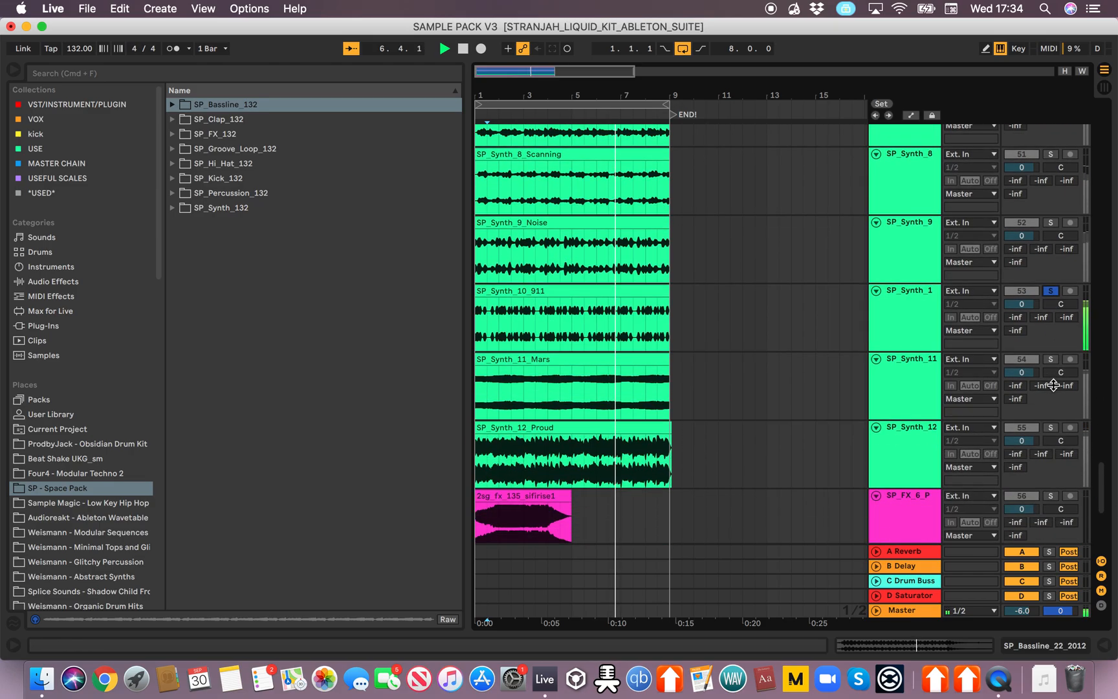
{"action": "left_click", "coordinate": [1053, 427]}
{"action": "scroll", "coordinate": [1052, 428], "scroll_direction": "down", "scroll_amount": 6}
{"action": "scroll", "coordinate": [1053, 430], "scroll_direction": "down", "scroll_amount": 6}
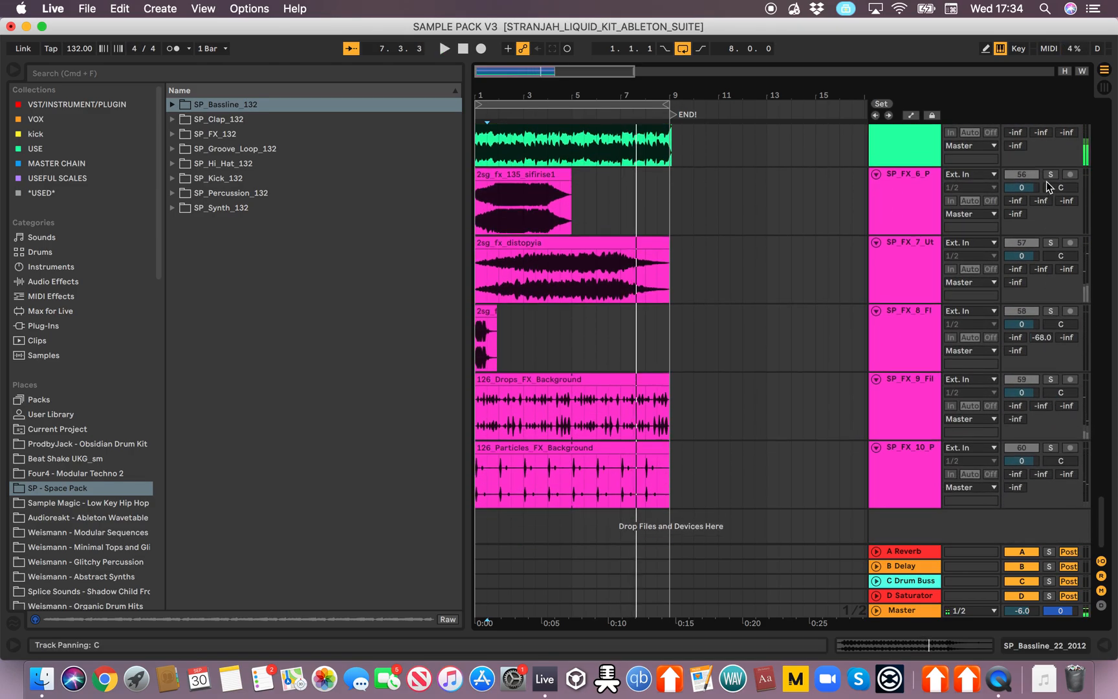
Step: Play the SP_FX_6 clip soloed from bar 1, solo the SP_FX_7 track, and expand the SP_FX_132 folder in the browser
{"action": "left_click", "coordinate": [482, 206]}
{"action": "key", "text": "space"}
{"action": "scroll", "coordinate": [1080, 359], "scroll_direction": "up", "scroll_amount": 3}
{"action": "left_click", "coordinate": [1050, 342]}
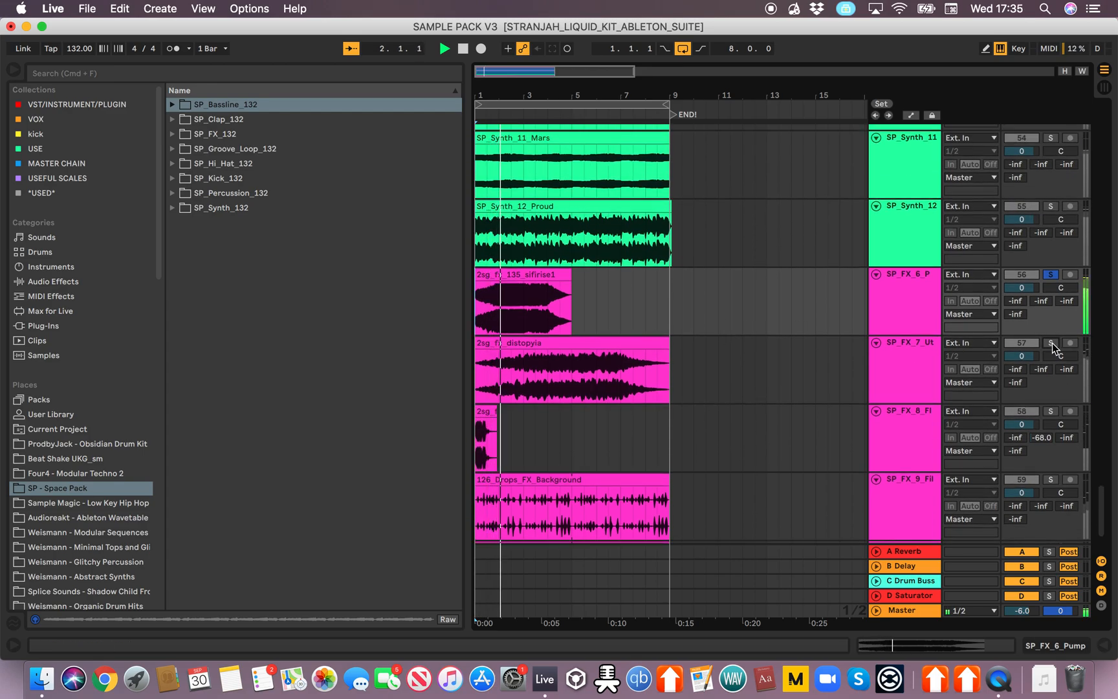
{"action": "left_click", "coordinate": [173, 134]}
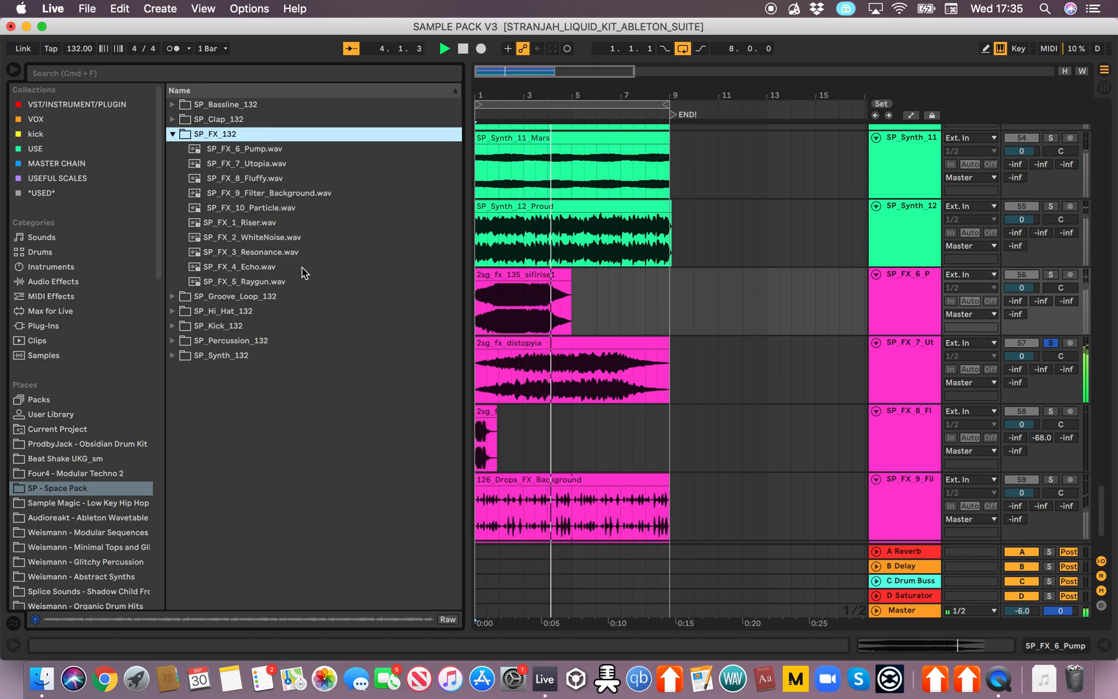
Step: Solo SP_FX_9_Filter_Background, SP_FX_10_Particle and SP_FX_7_Utopia in turn to preview the remaining FX loops
{"action": "left_click_drag", "start_coordinate": [265, 206], "coordinate": [608, 491]}
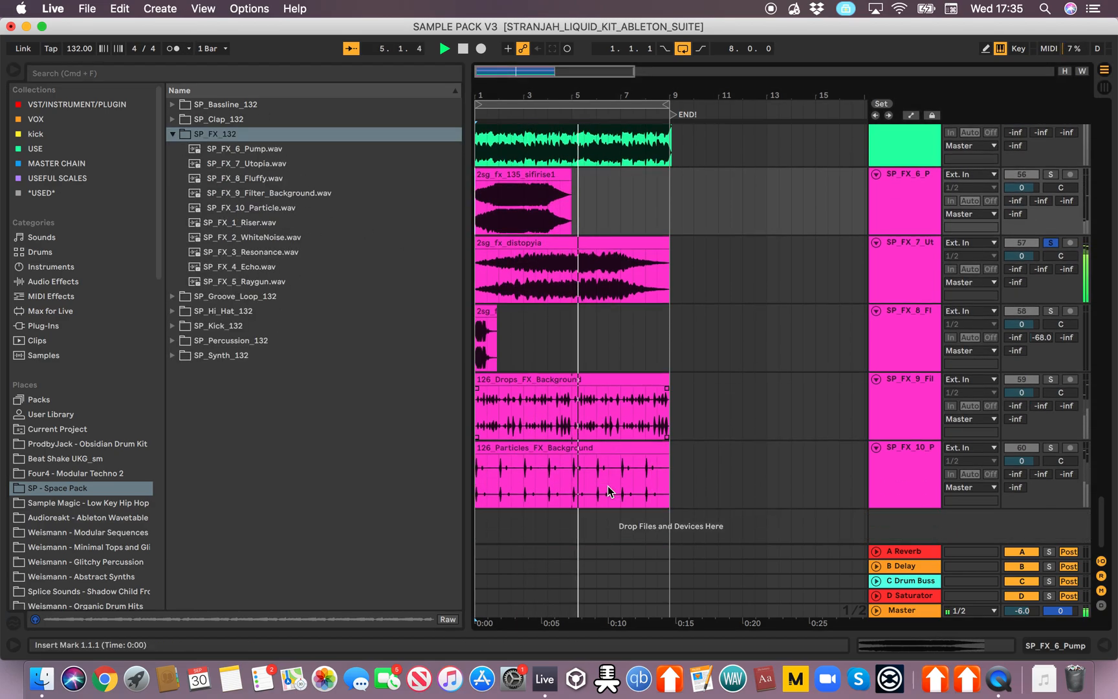
{"action": "left_click", "coordinate": [1051, 378]}
{"action": "left_click", "coordinate": [1051, 447]}
{"action": "left_click", "coordinate": [1051, 243]}
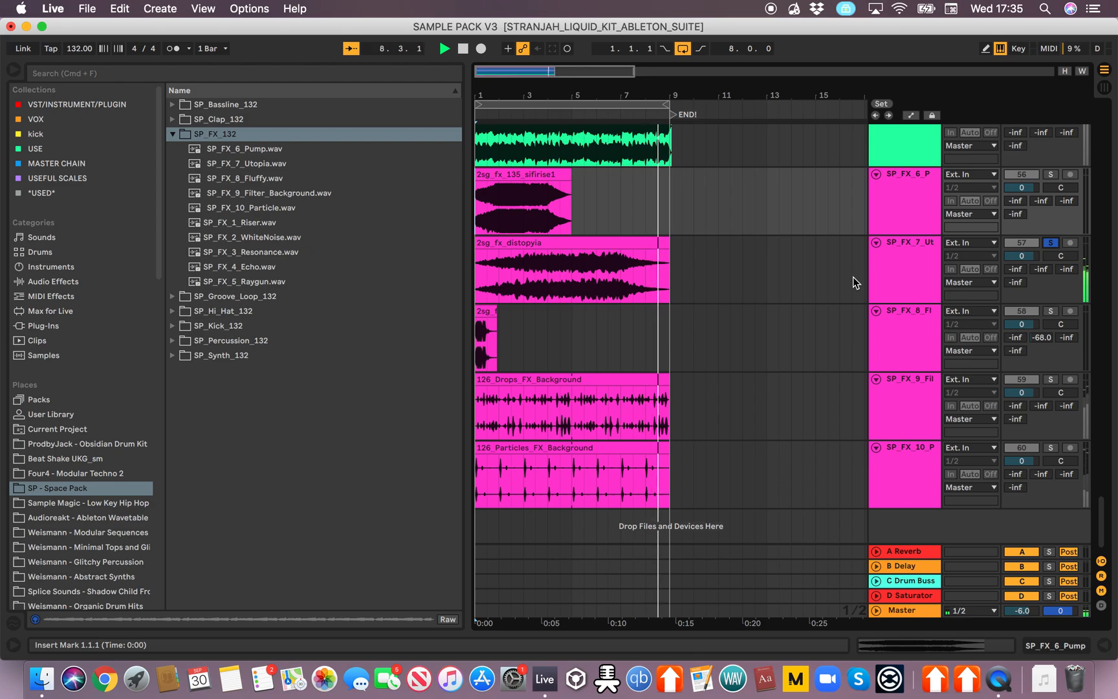
Step: Select bars 1 to 9 across the FX tracks and look over the kick and clap tracks
{"action": "left_click_drag", "start_coordinate": [675, 482], "coordinate": [457, 106]}
{"action": "scroll", "coordinate": [609, 239], "scroll_direction": "up", "scroll_amount": 20}
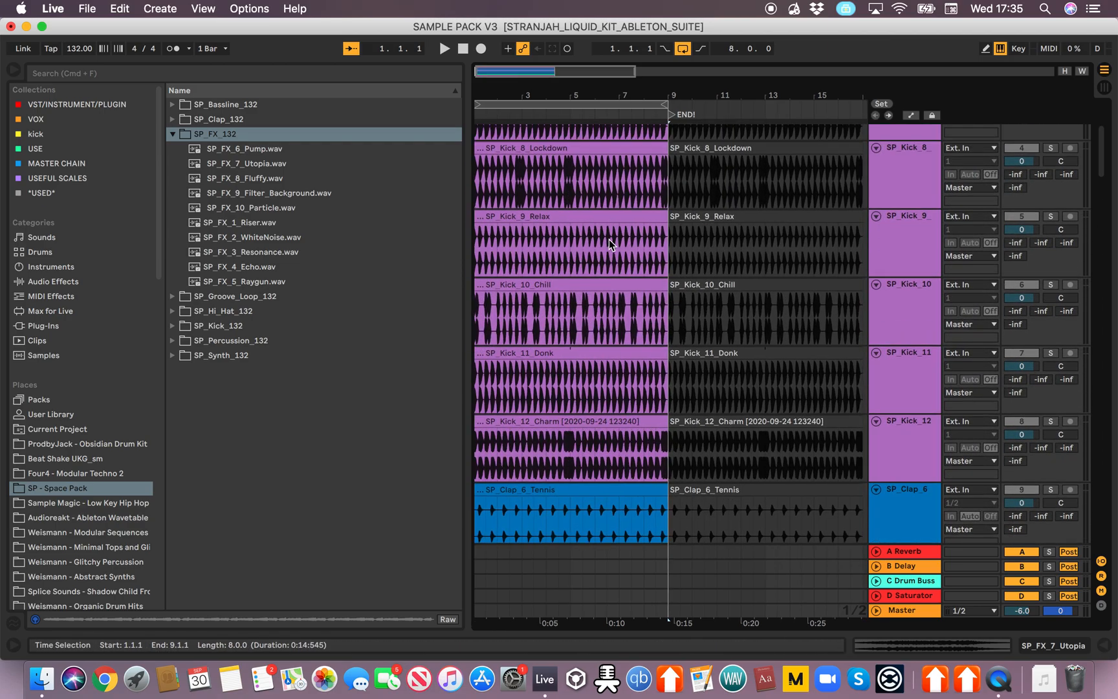
{"action": "scroll", "coordinate": [609, 239], "scroll_direction": "up", "scroll_amount": 5}
{"action": "scroll", "coordinate": [608, 240], "scroll_direction": "down", "scroll_amount": 5}
{"action": "scroll", "coordinate": [566, 239], "scroll_direction": "down", "scroll_amount": 10}
{"action": "scroll", "coordinate": [566, 245], "scroll_direction": "down", "scroll_amount": 4}
{"action": "scroll", "coordinate": [566, 244], "scroll_direction": "up", "scroll_amount": 15}
Step: Clear the track solo and select the deactivated SP_Full_Loop_1_Acid_Electro copy spanning bars 9 to 17
{"action": "left_click", "coordinate": [548, 129]}
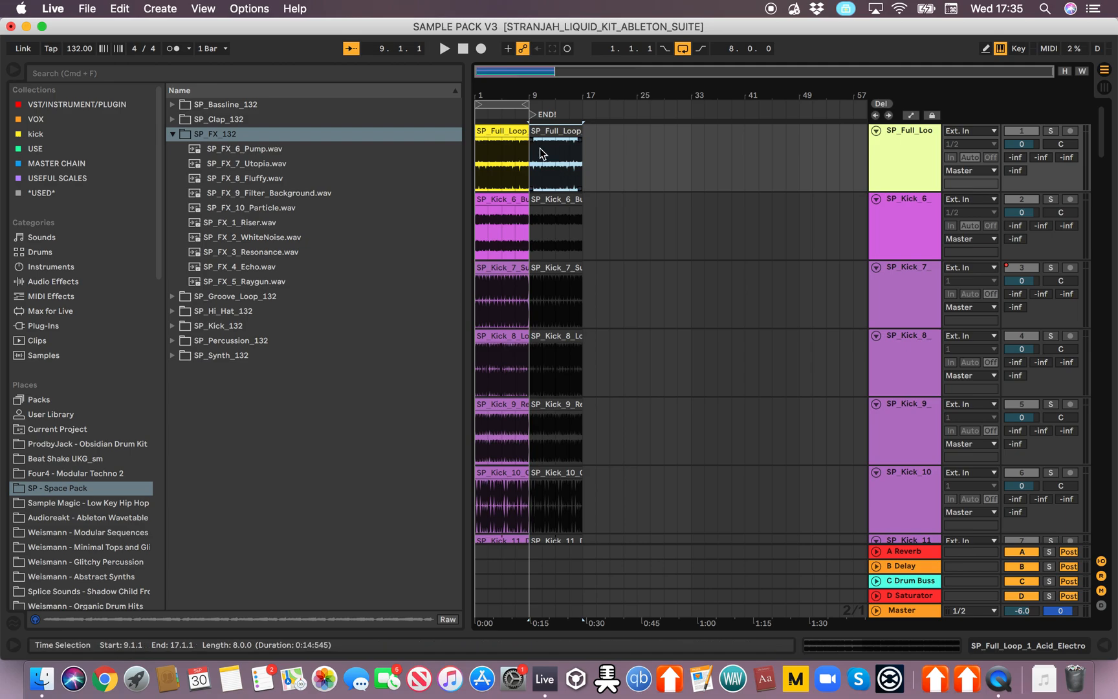
{"action": "left_click_drag", "start_coordinate": [530, 157], "coordinate": [597, 125]}
{"action": "left_click", "coordinate": [583, 250]}
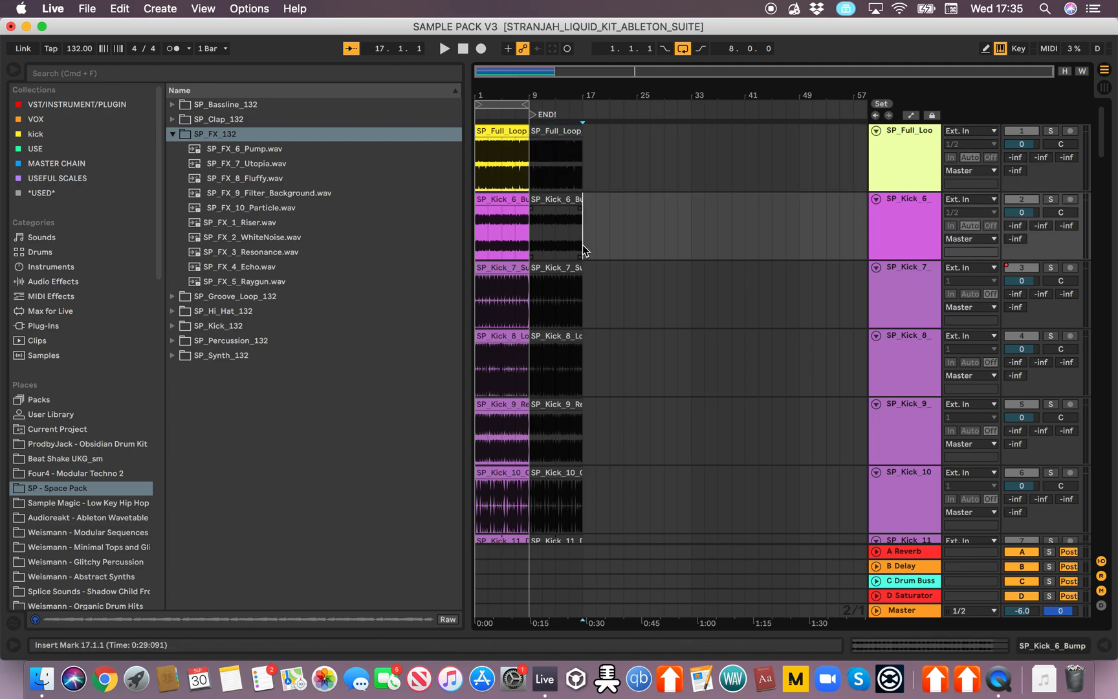
{"action": "left_click", "coordinate": [1052, 131]}
{"action": "left_click", "coordinate": [581, 130]}
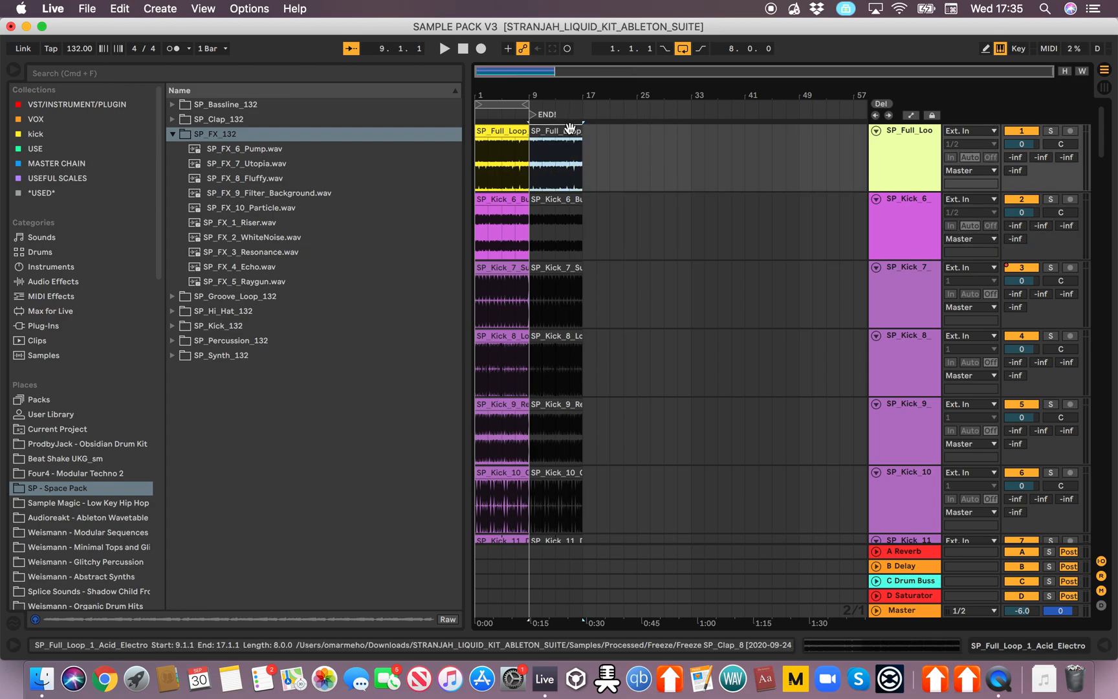
Step: Loop bars 9 to 17 and play the section with the full loop copy from bar 9, stopping playback after a short listen
{"action": "key", "text": "space"}
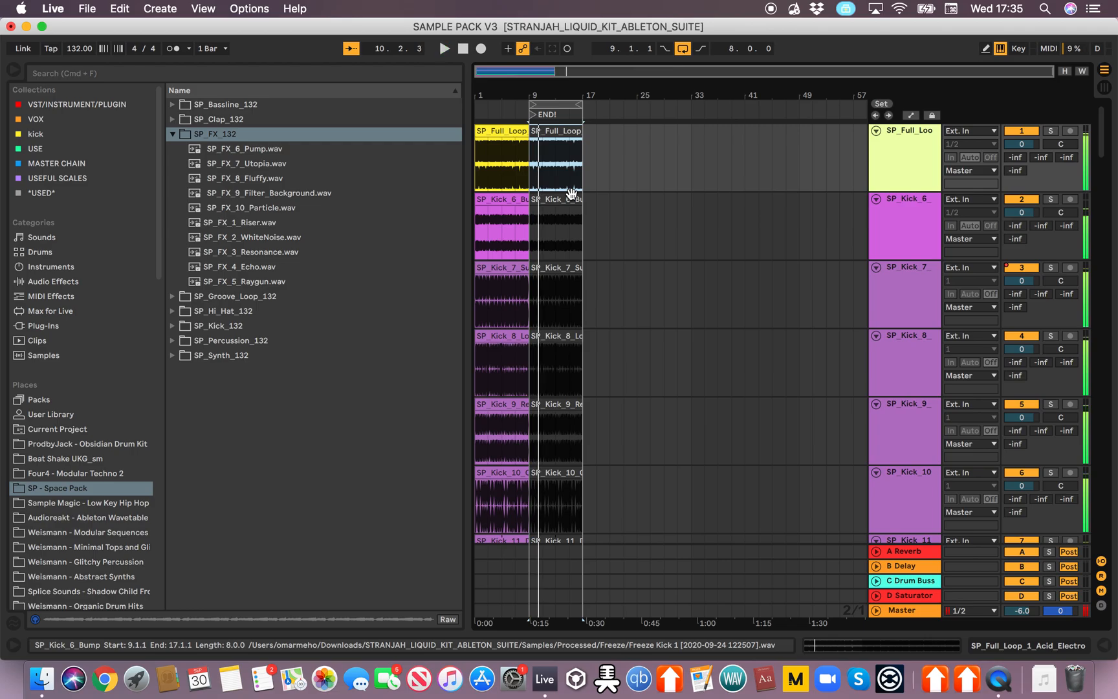
{"action": "scroll", "coordinate": [571, 194], "scroll_direction": "down", "scroll_amount": 10}
{"action": "scroll", "coordinate": [572, 194], "scroll_direction": "up", "scroll_amount": 10}
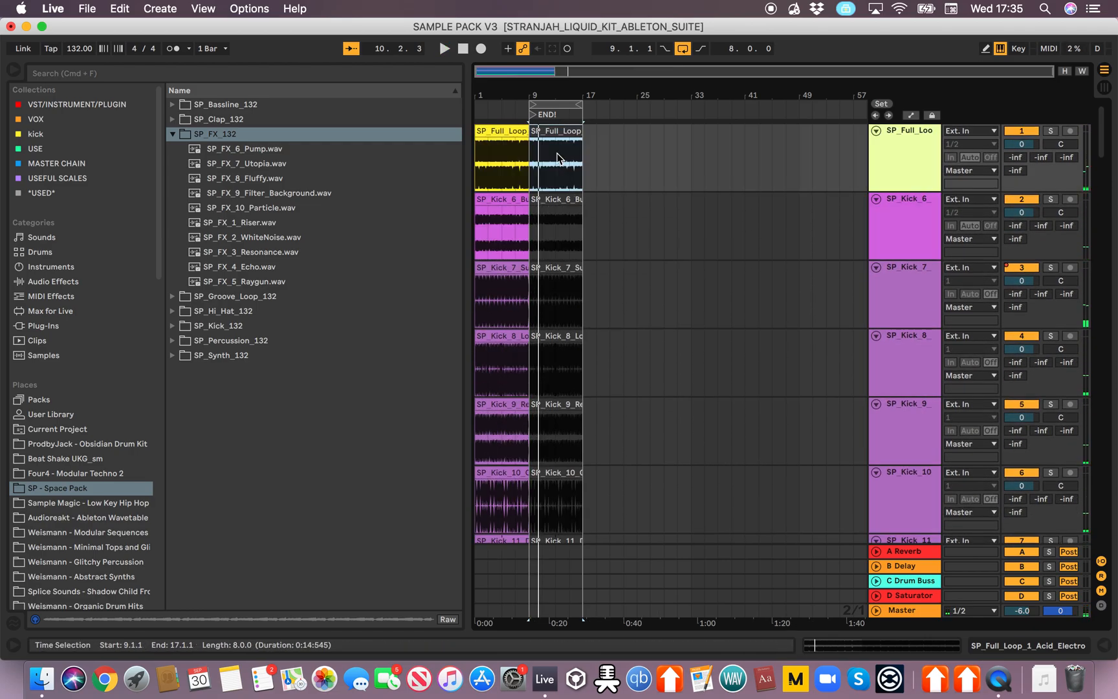
{"action": "key", "text": "space"}
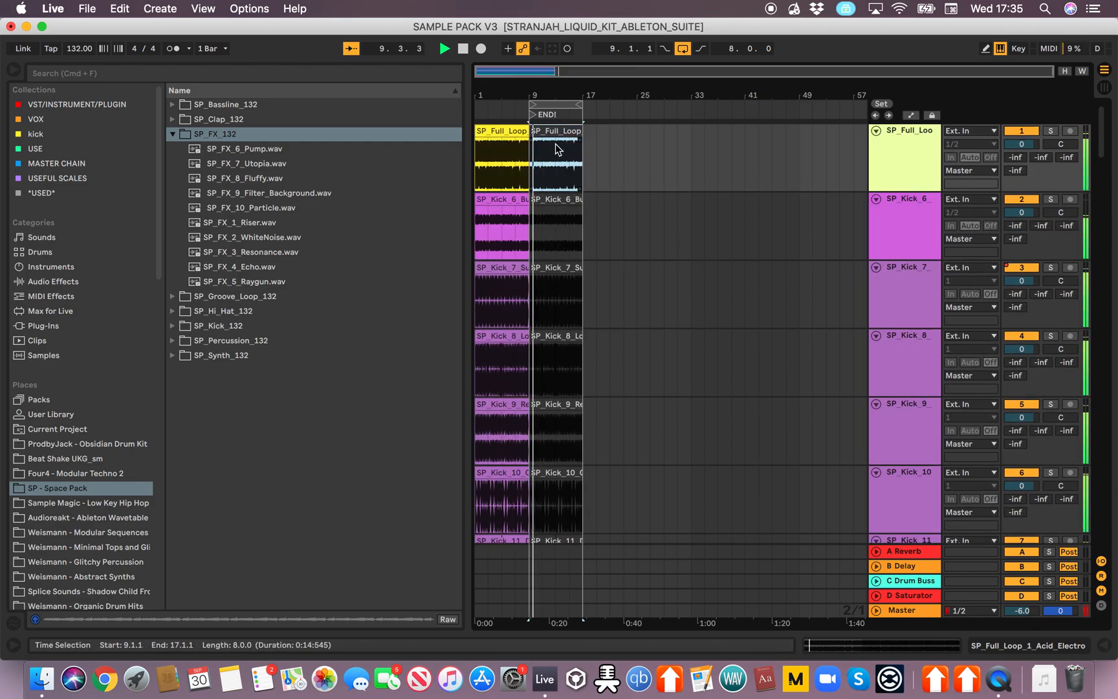
{"action": "key", "text": "space"}
Step: Review every track from the kicks down to the FX, comparing the clips at bars 1 to 9 with the copies beyond bar 9
{"action": "scroll", "coordinate": [638, 315], "scroll_direction": "down", "scroll_amount": 10}
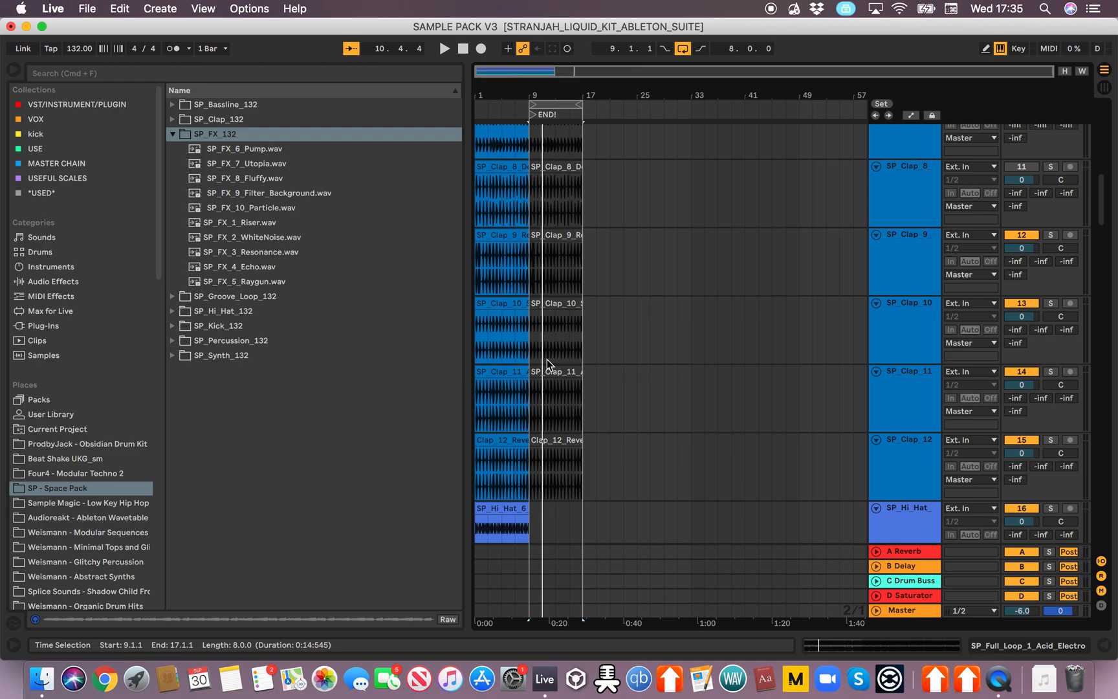
{"action": "scroll", "coordinate": [547, 359], "scroll_direction": "up", "scroll_amount": 5}
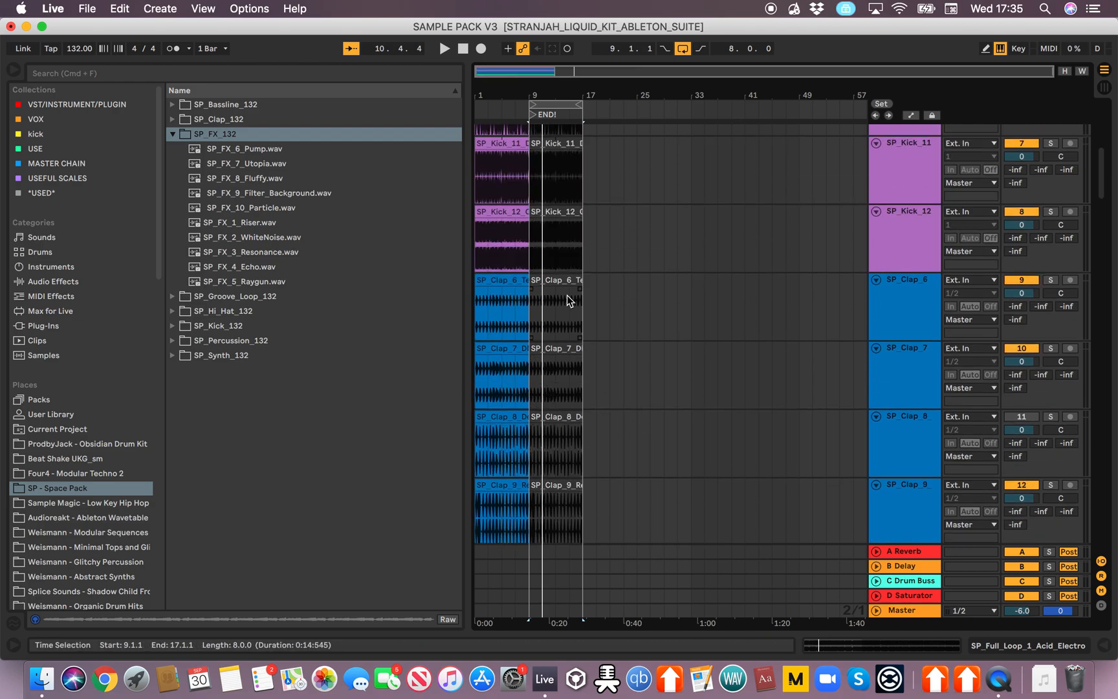
{"action": "scroll", "coordinate": [568, 301], "scroll_direction": "down", "scroll_amount": 20}
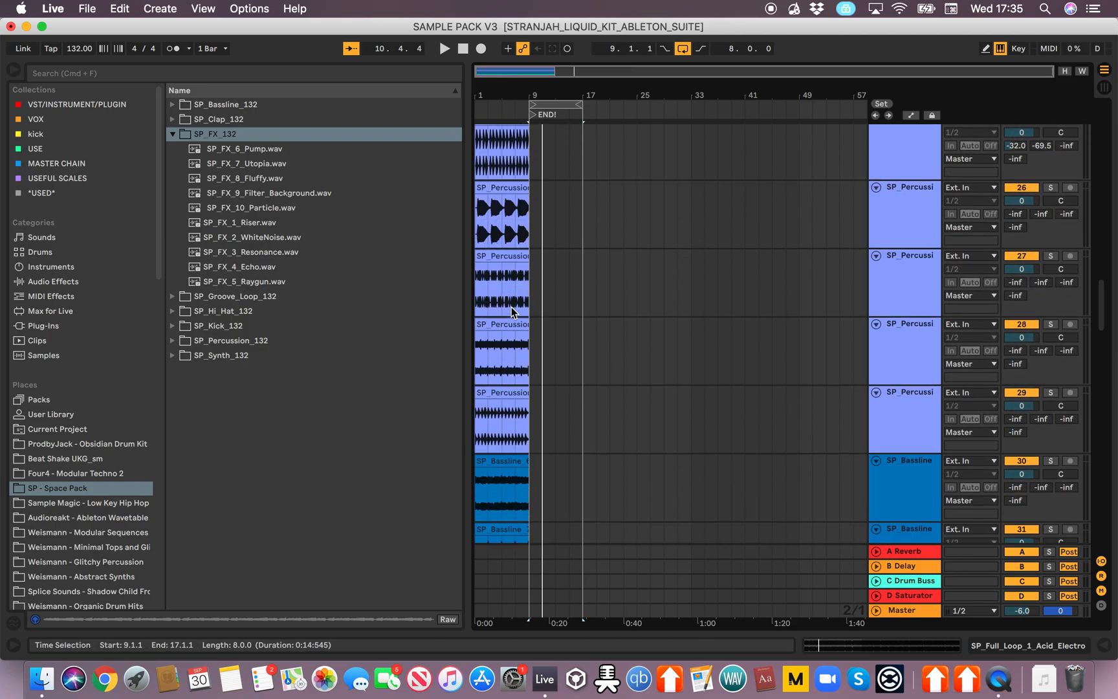
{"action": "scroll", "coordinate": [511, 307], "scroll_direction": "up", "scroll_amount": 20}
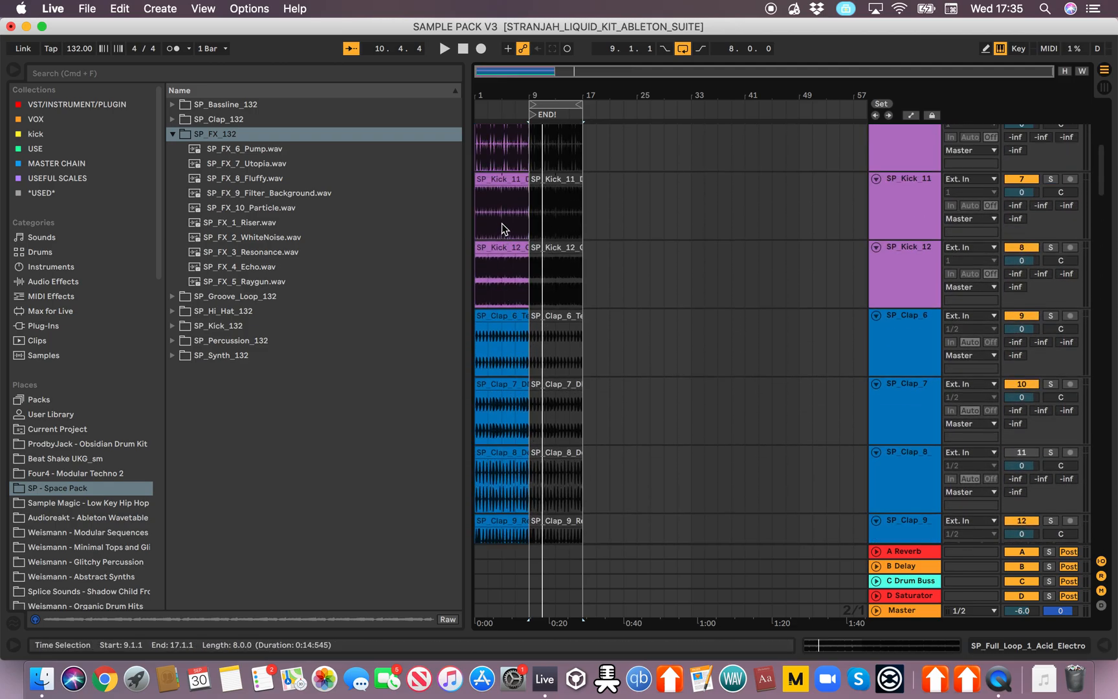
{"action": "scroll", "coordinate": [504, 265], "scroll_direction": "up", "scroll_amount": 10}
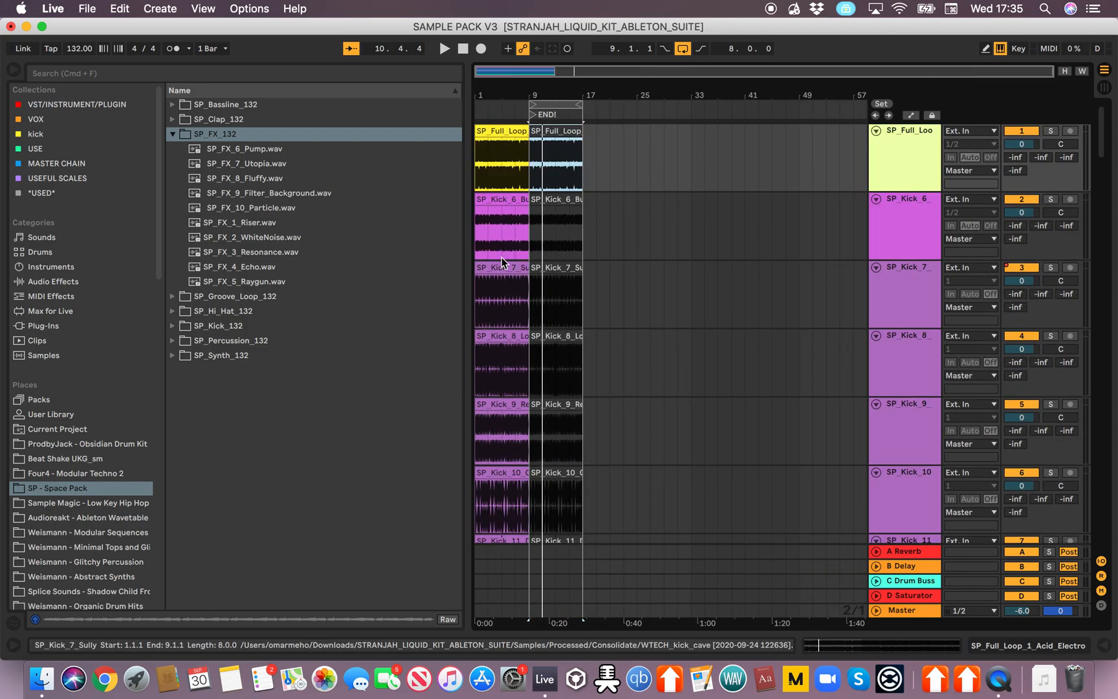
{"action": "scroll", "coordinate": [518, 237], "scroll_direction": "down", "scroll_amount": 20}
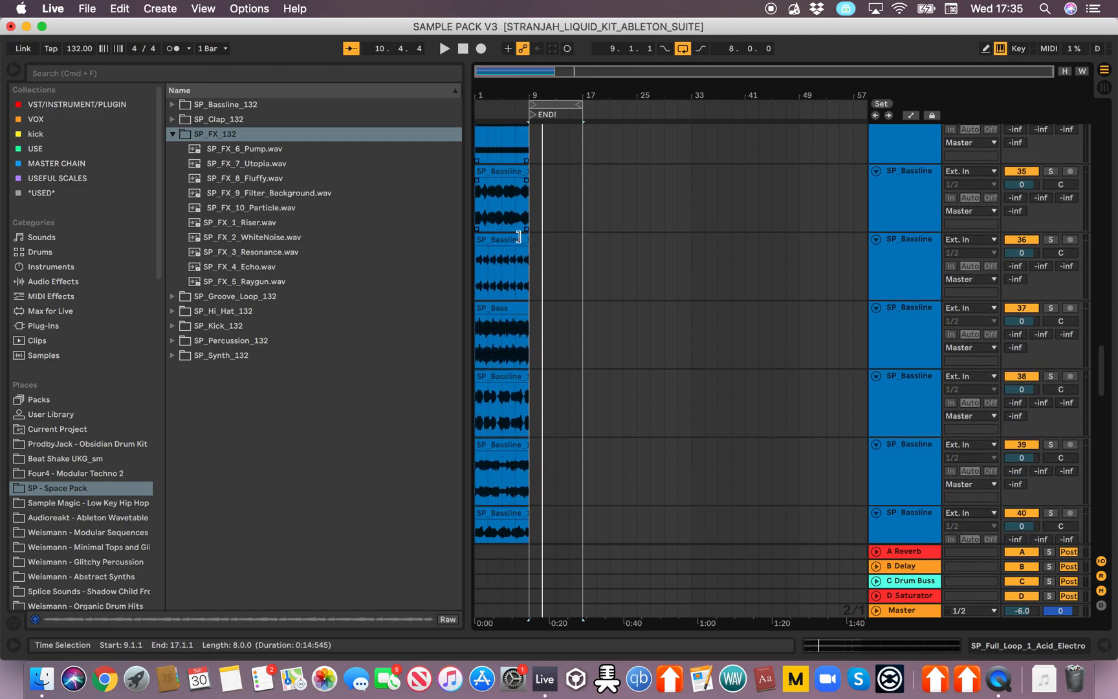
{"action": "scroll", "coordinate": [518, 237], "scroll_direction": "down", "scroll_amount": 15}
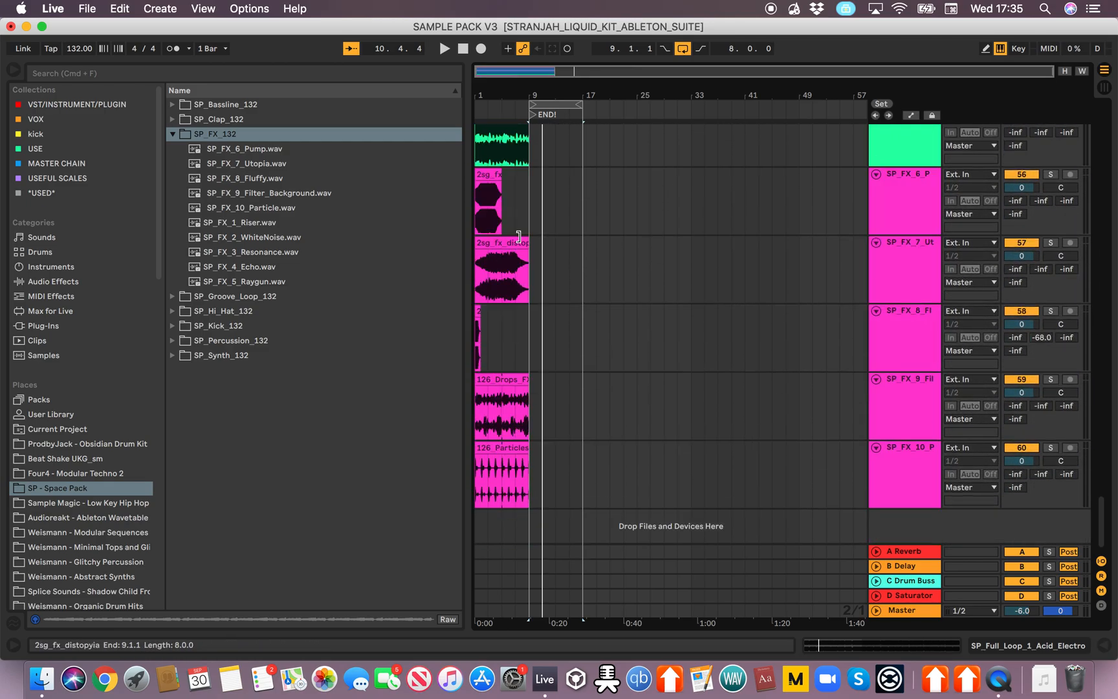
{"action": "left_click", "coordinate": [479, 350]}
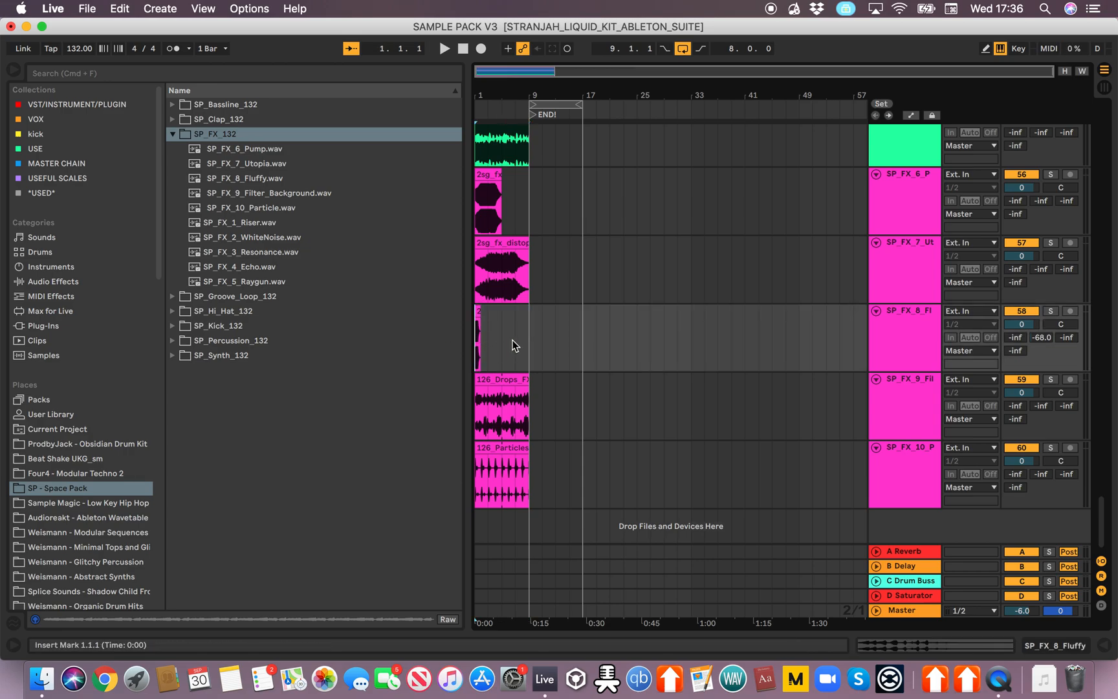
{"action": "scroll", "coordinate": [512, 345], "scroll_direction": "up", "scroll_amount": 20}
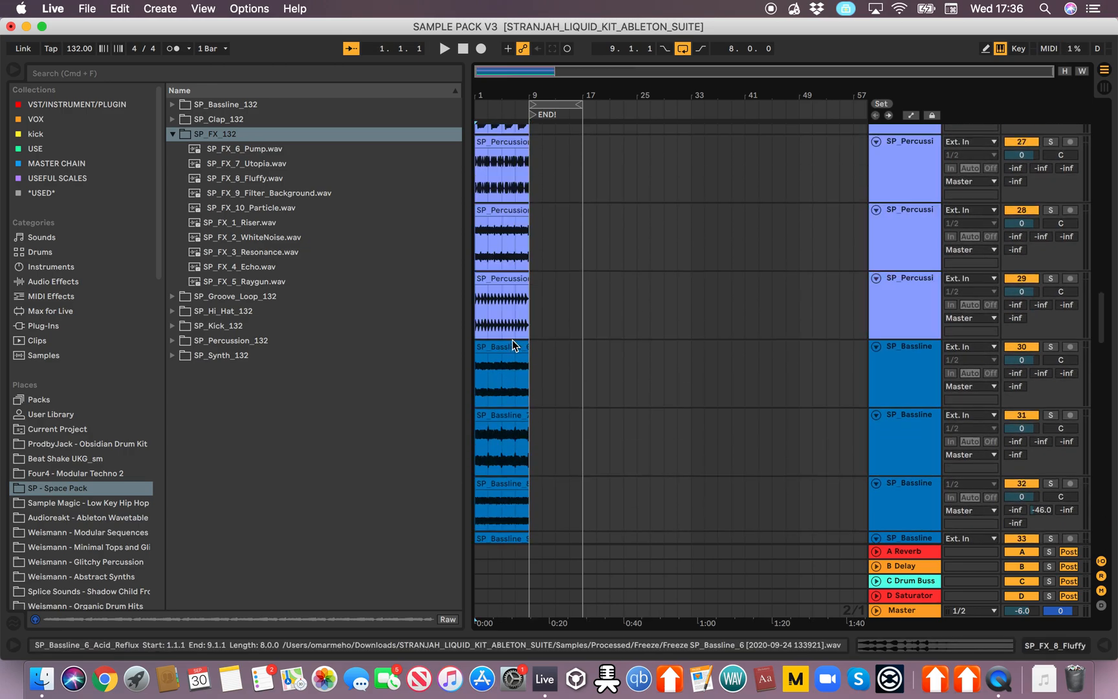
{"action": "left_click", "coordinate": [889, 335]}
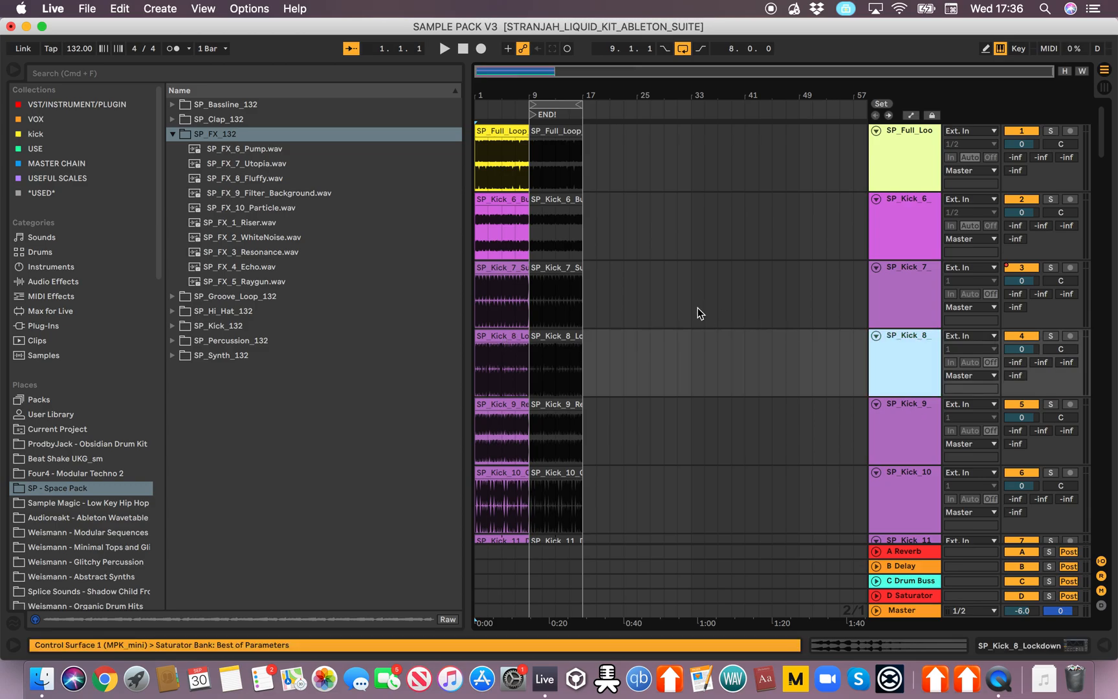
{"action": "scroll", "coordinate": [698, 307], "scroll_direction": "down", "scroll_amount": 20}
{"action": "scroll", "coordinate": [698, 307], "scroll_direction": "up", "scroll_amount": 20}
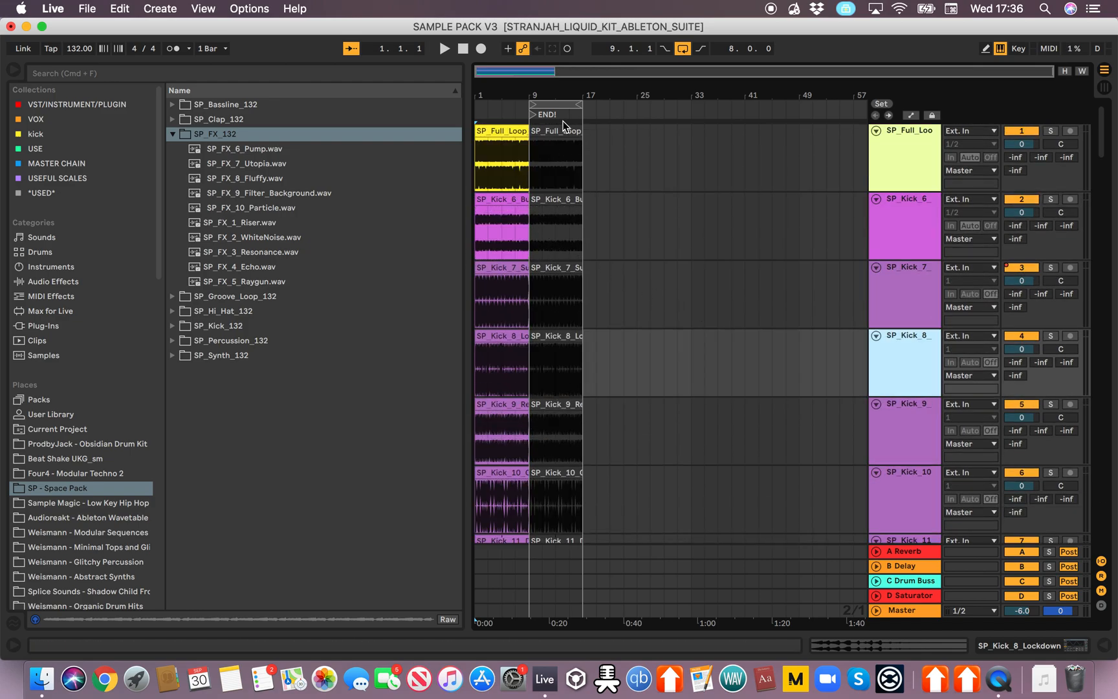
Step: Move the loop region to bars 1 to 9 and highlight the first eight-bar clip on the SP_Full_Loop_1_Acid_Electro track
{"action": "left_click_drag", "start_coordinate": [560, 107], "coordinate": [509, 105]}
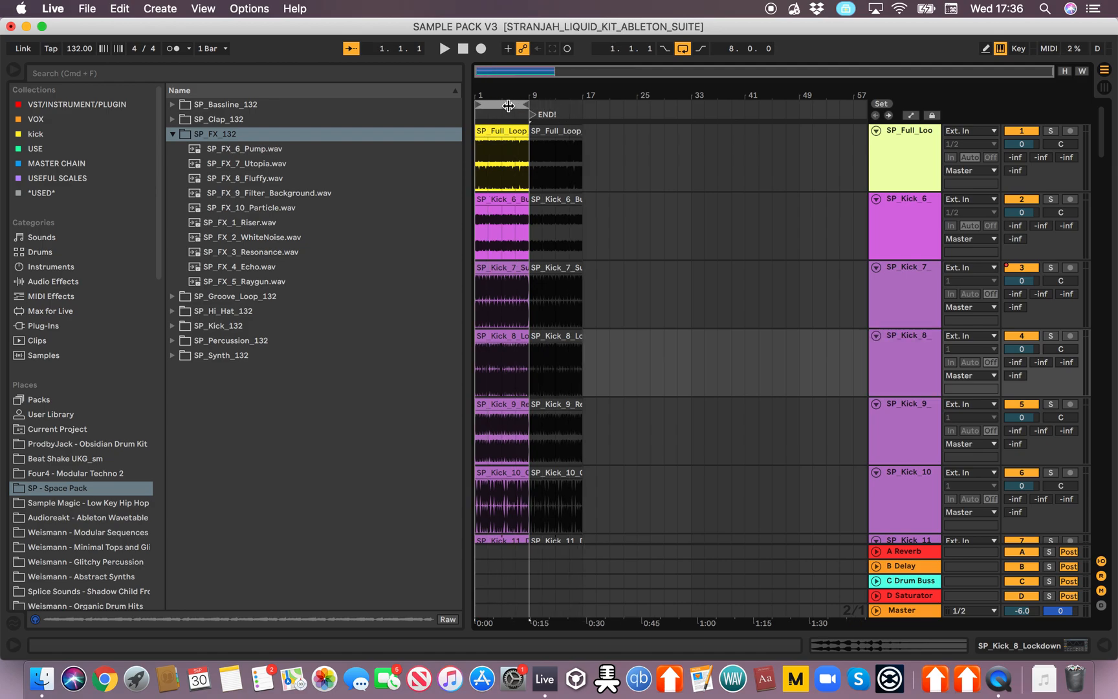
{"action": "left_click", "coordinate": [478, 160]}
{"action": "scroll", "coordinate": [479, 160], "scroll_direction": "up", "scroll_amount": 5}
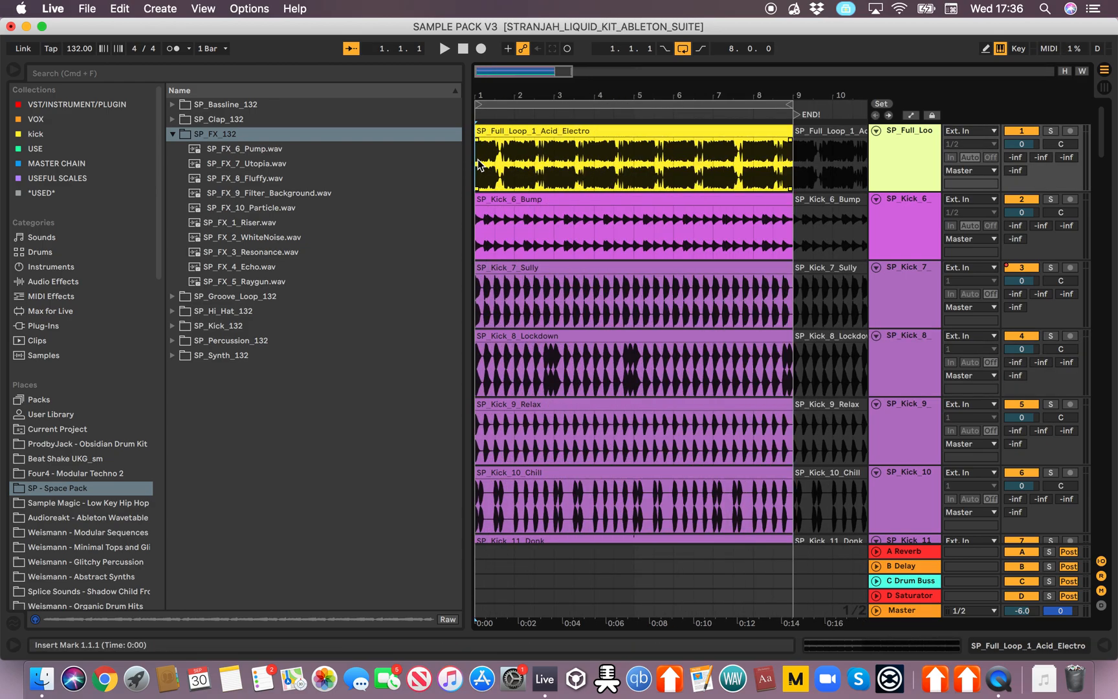
{"action": "left_click_drag", "start_coordinate": [488, 162], "coordinate": [670, 161]}
{"action": "scroll", "coordinate": [793, 141], "scroll_direction": "down", "scroll_amount": 6}
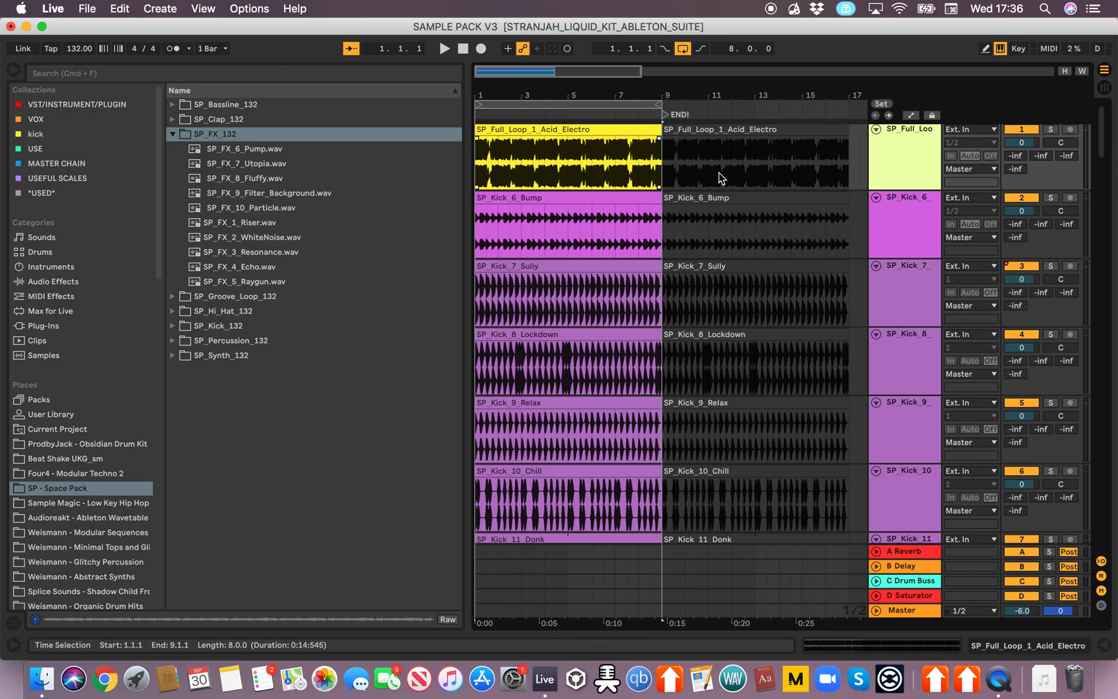
{"action": "left_click", "coordinate": [897, 171]}
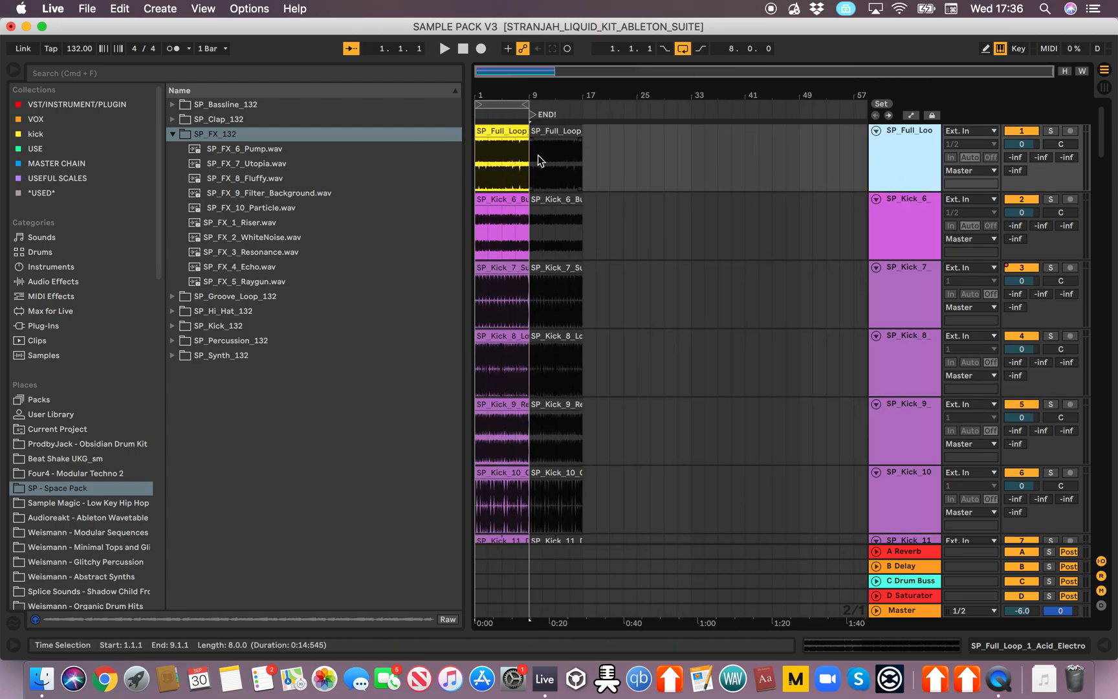
{"action": "left_click_drag", "start_coordinate": [535, 155], "coordinate": [435, 139]}
{"action": "left_click", "coordinate": [902, 210]}
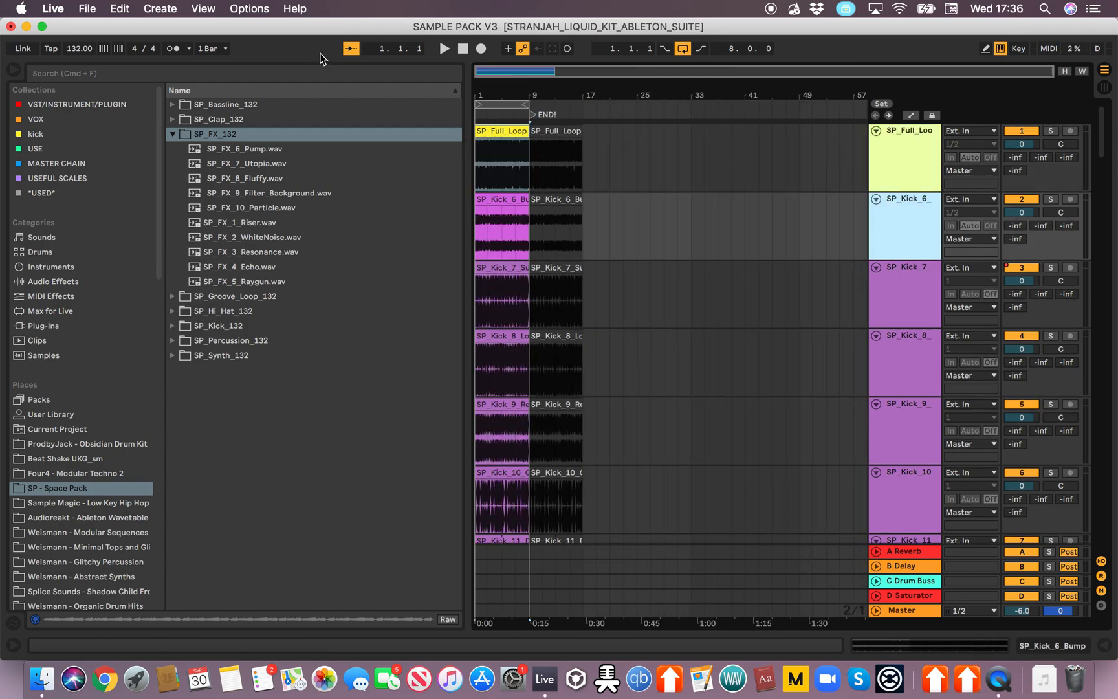
{"action": "left_click", "coordinate": [480, 164]}
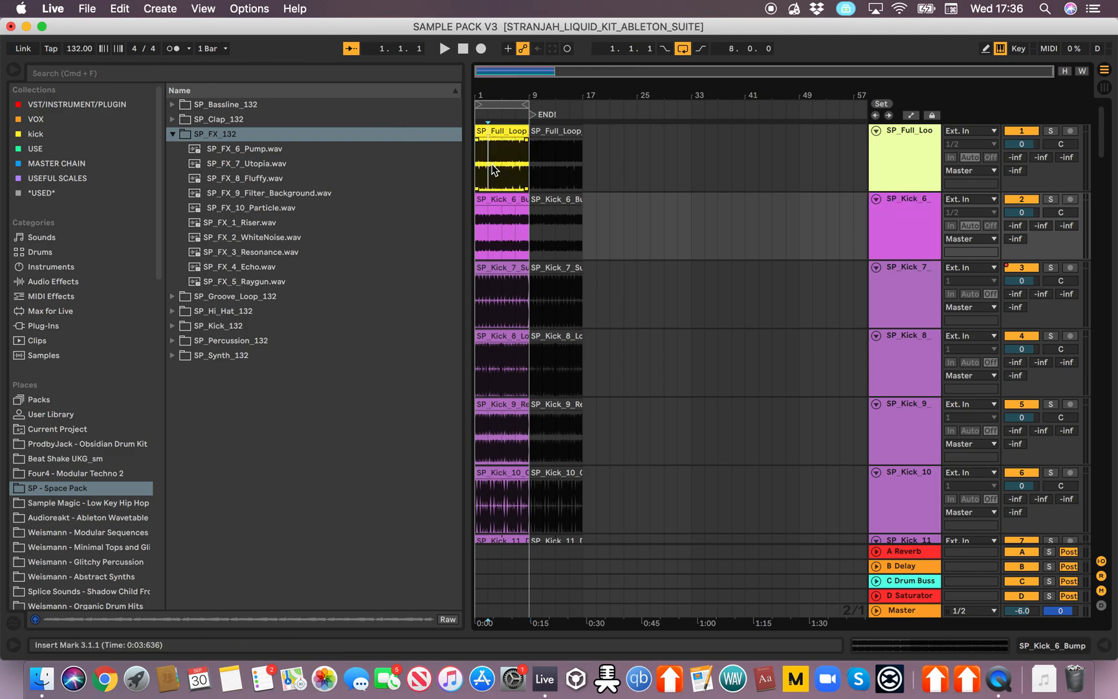
Step: Open the Export Audio/Video settings, set the rendered track to All Individual Tracks, and check which tracks are available
{"action": "left_click", "coordinate": [87, 7]}
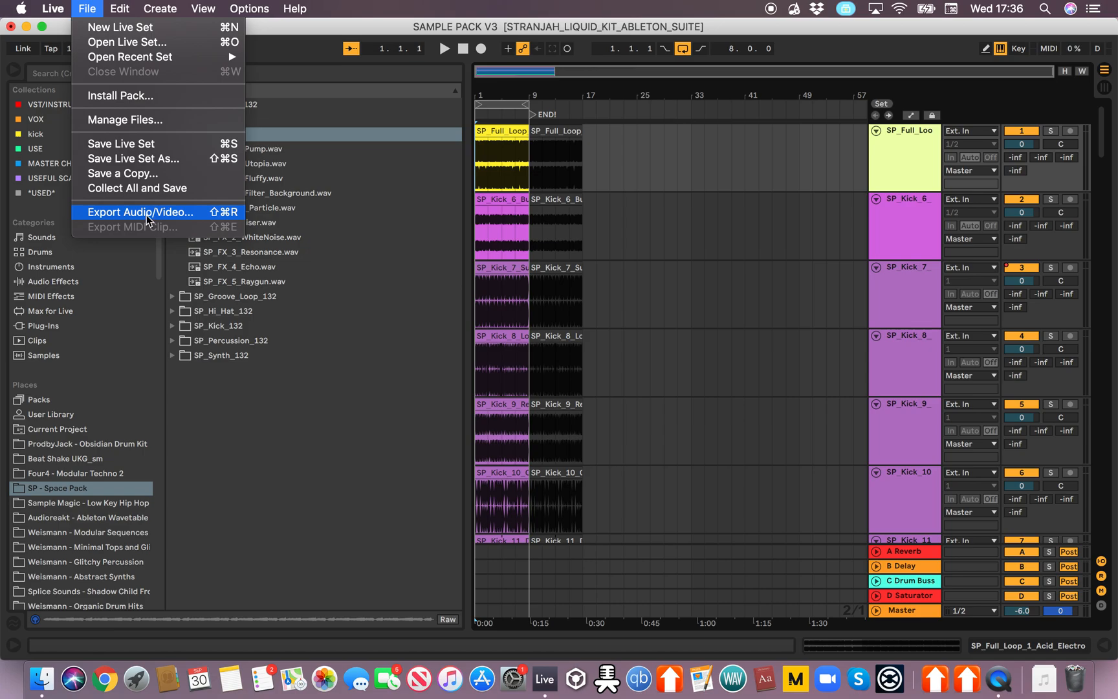
{"action": "left_click", "coordinate": [146, 213]}
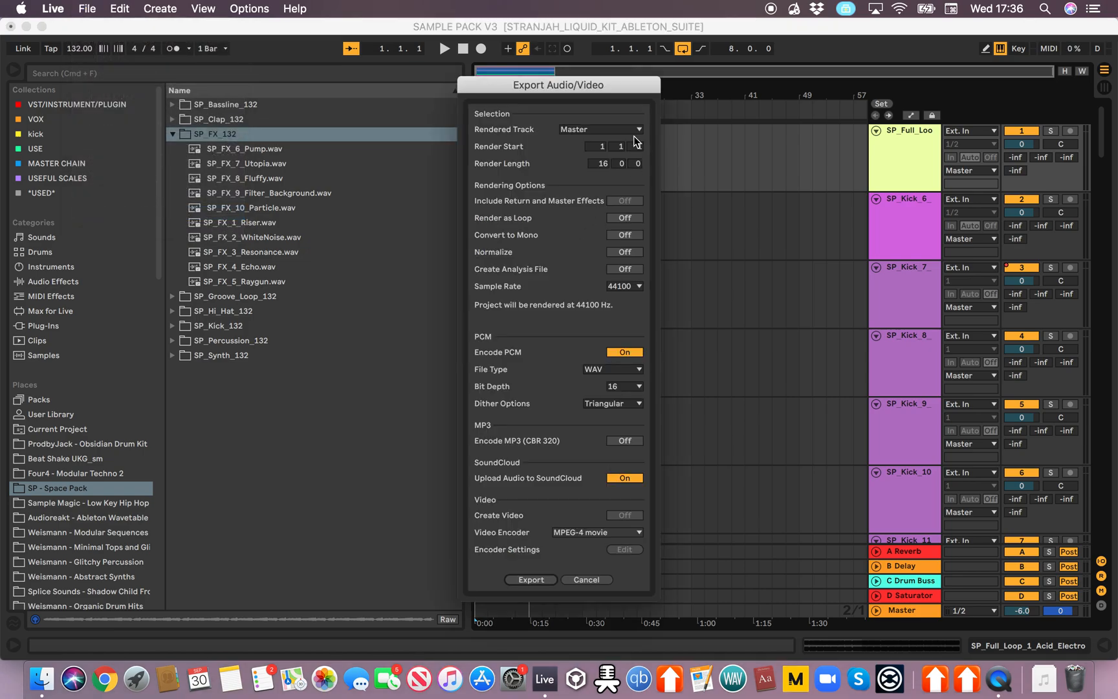
{"action": "left_click", "coordinate": [617, 128]}
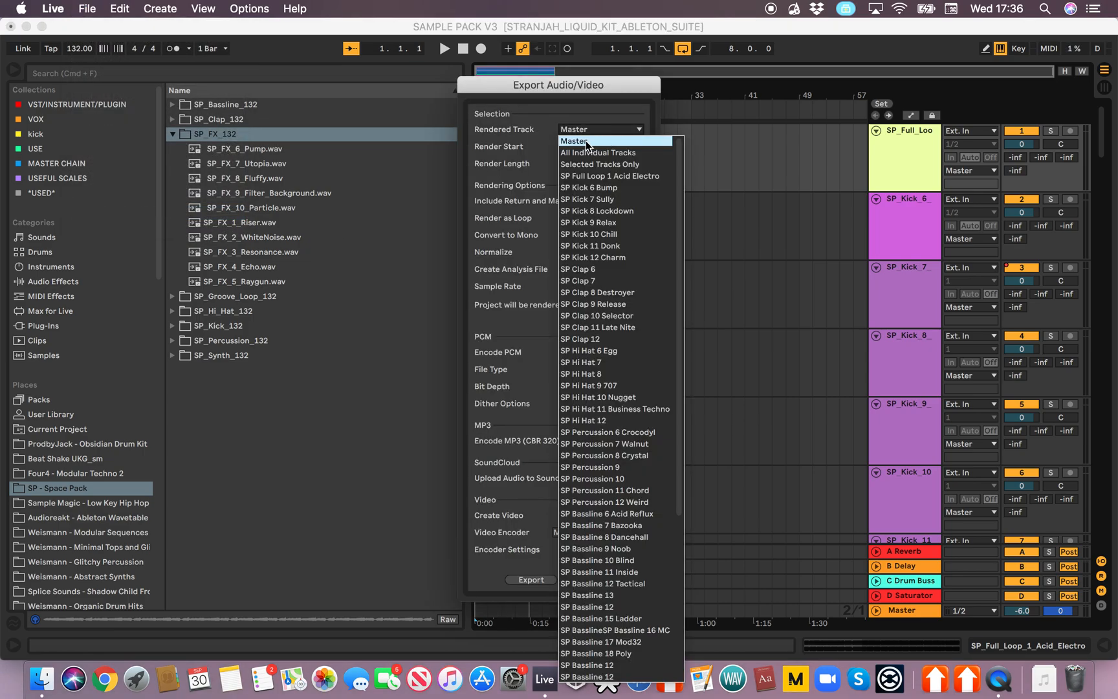
{"action": "left_click", "coordinate": [589, 153]}
{"action": "left_click", "coordinate": [590, 129]}
{"action": "scroll", "coordinate": [572, 379], "scroll_direction": "down", "scroll_amount": 5}
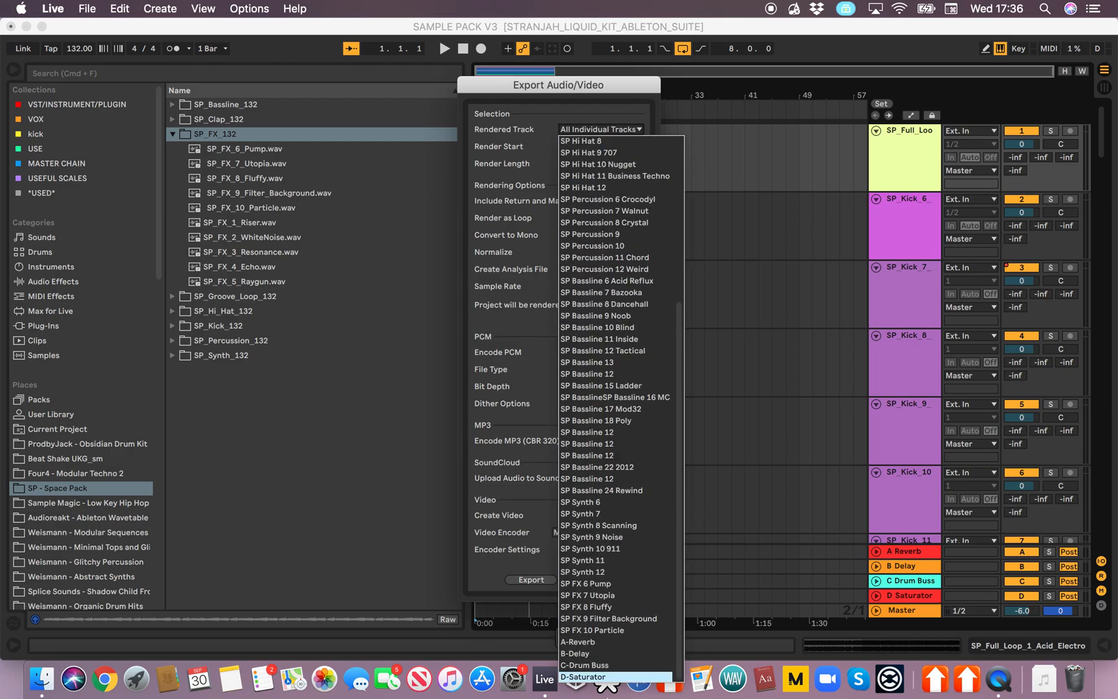
{"action": "scroll", "coordinate": [615, 385], "scroll_direction": "up", "scroll_amount": 5}
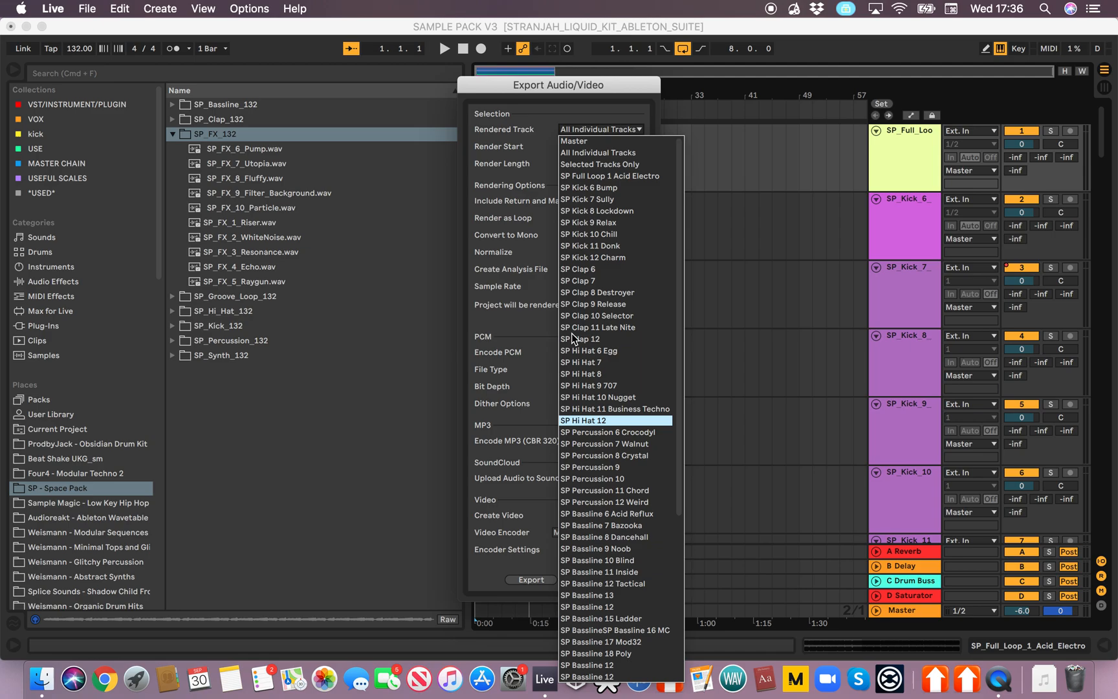
{"action": "left_click", "coordinate": [535, 217]}
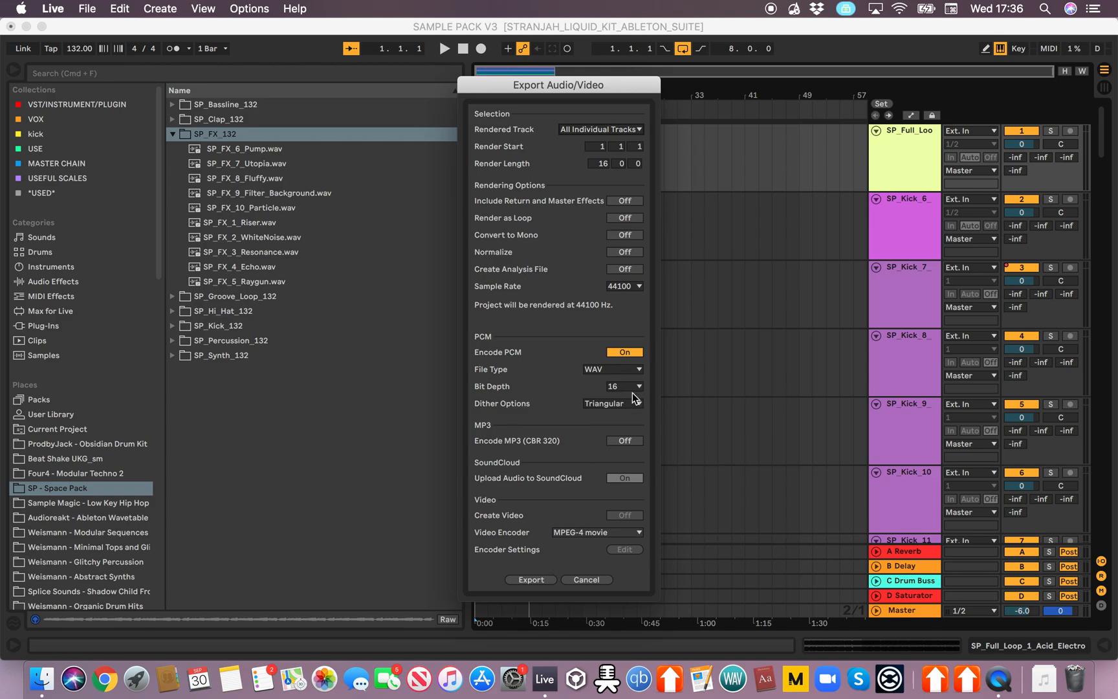
Step: Set the render length to 9 bars, keep WAV as the file type with MP3 encoding off, and proceed with the export
{"action": "left_click", "coordinate": [622, 372]}
{"action": "left_click", "coordinate": [616, 440]}
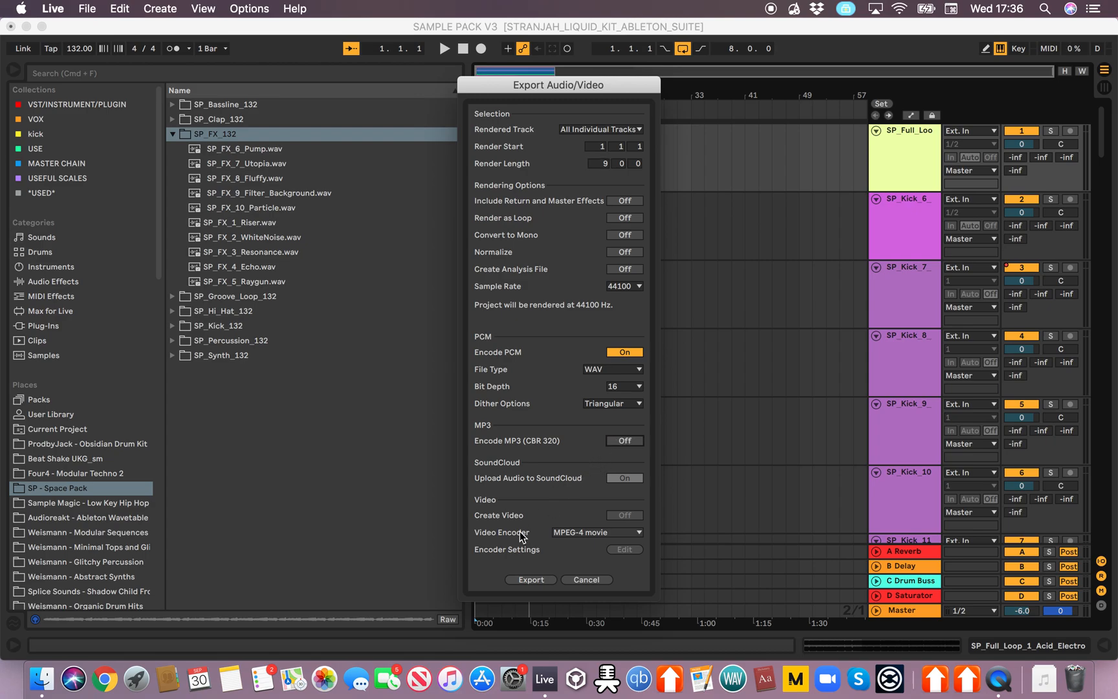
{"action": "left_click", "coordinate": [530, 581]}
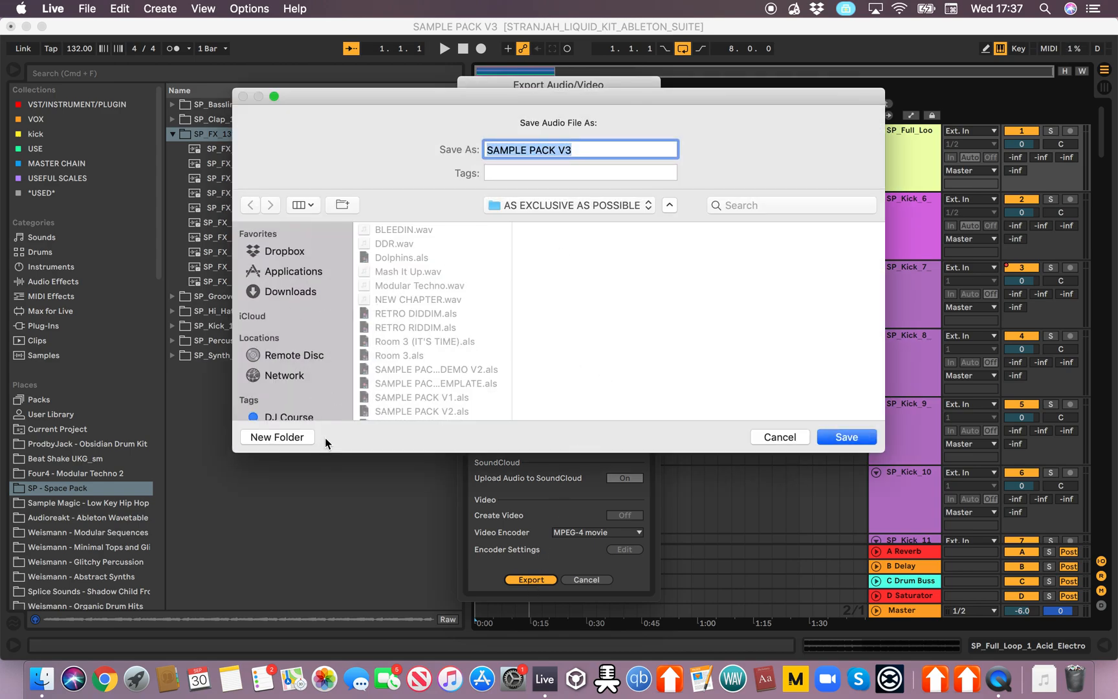
Step: Create a new folder named Sample Pack as the save location, and cancel both the save and the export
{"action": "left_click", "coordinate": [291, 439]}
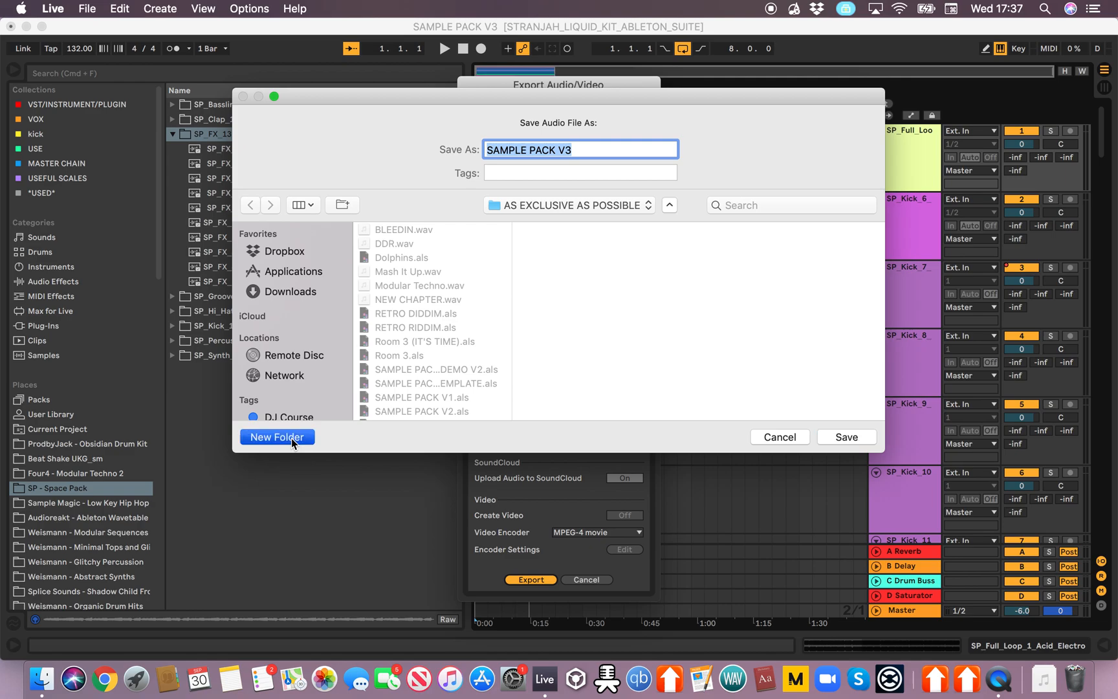
{"action": "type", "text": "Sample Pack"}
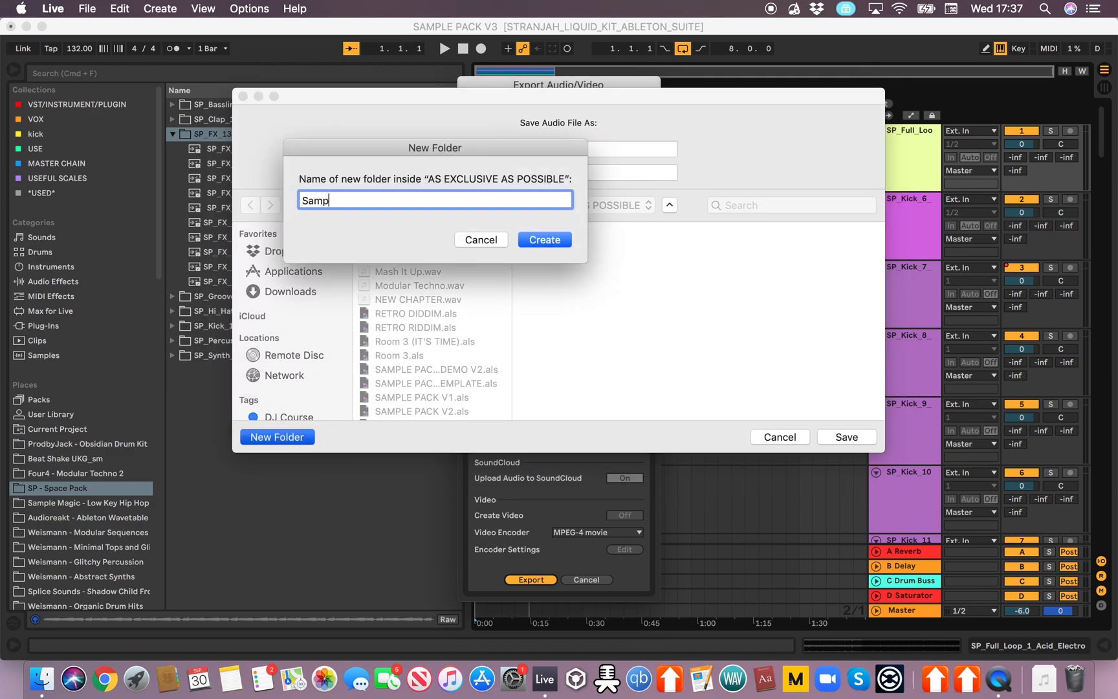
{"action": "left_click", "coordinate": [529, 240]}
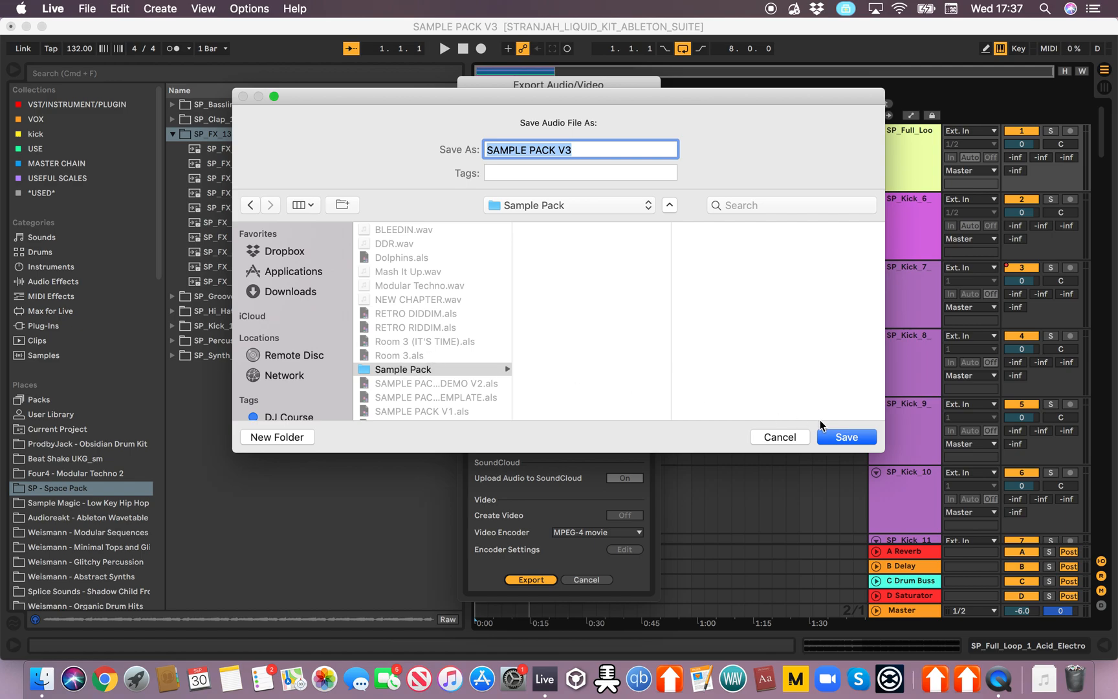
{"action": "left_click", "coordinate": [778, 438]}
{"action": "left_click", "coordinate": [596, 578]}
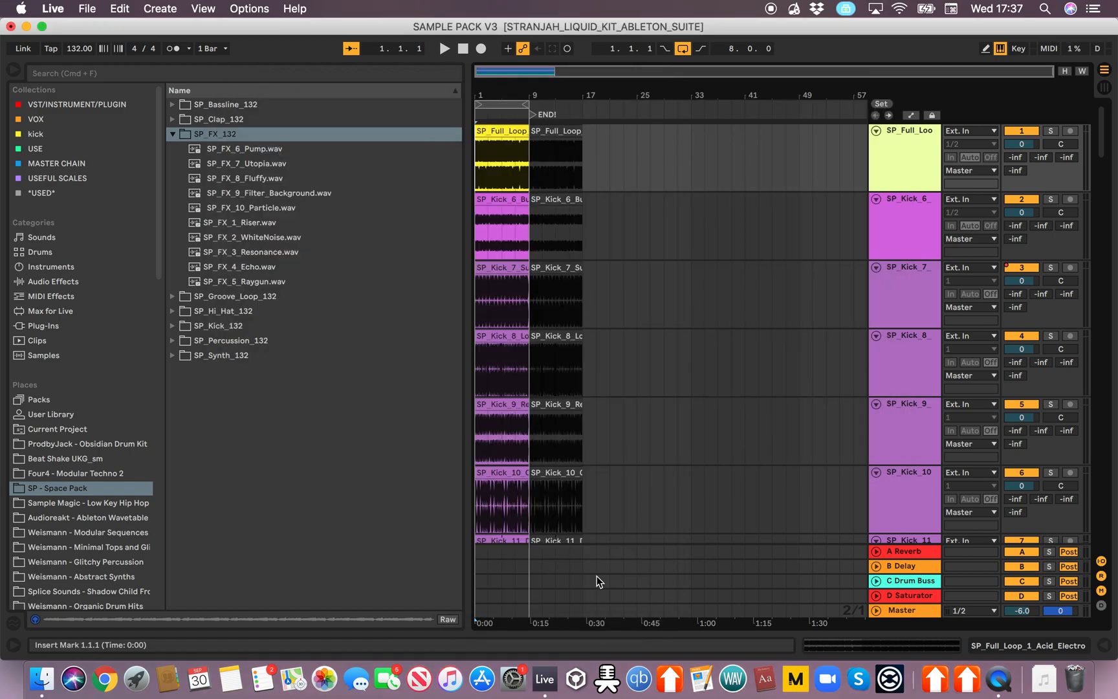
Step: Switch to Finder, open the SP - Space Pack folder from Downloads, and collapse its expanded subfolders
{"action": "left_click", "coordinate": [1048, 677]}
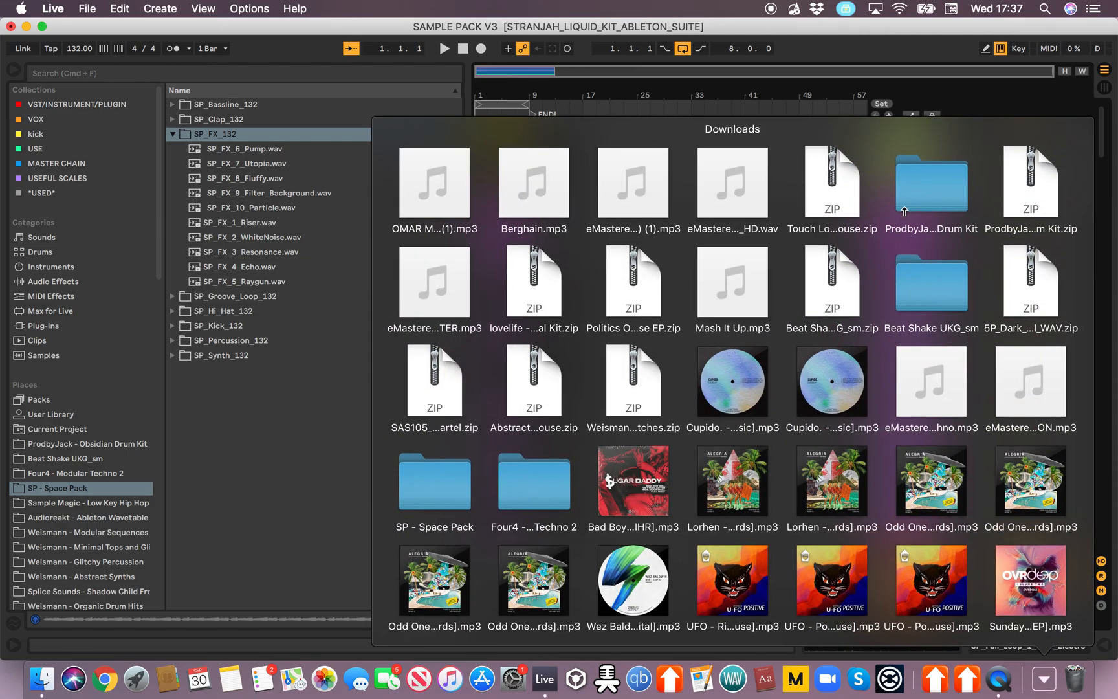
{"action": "left_click", "coordinate": [434, 482]}
{"action": "left_click", "coordinate": [1032, 582]}
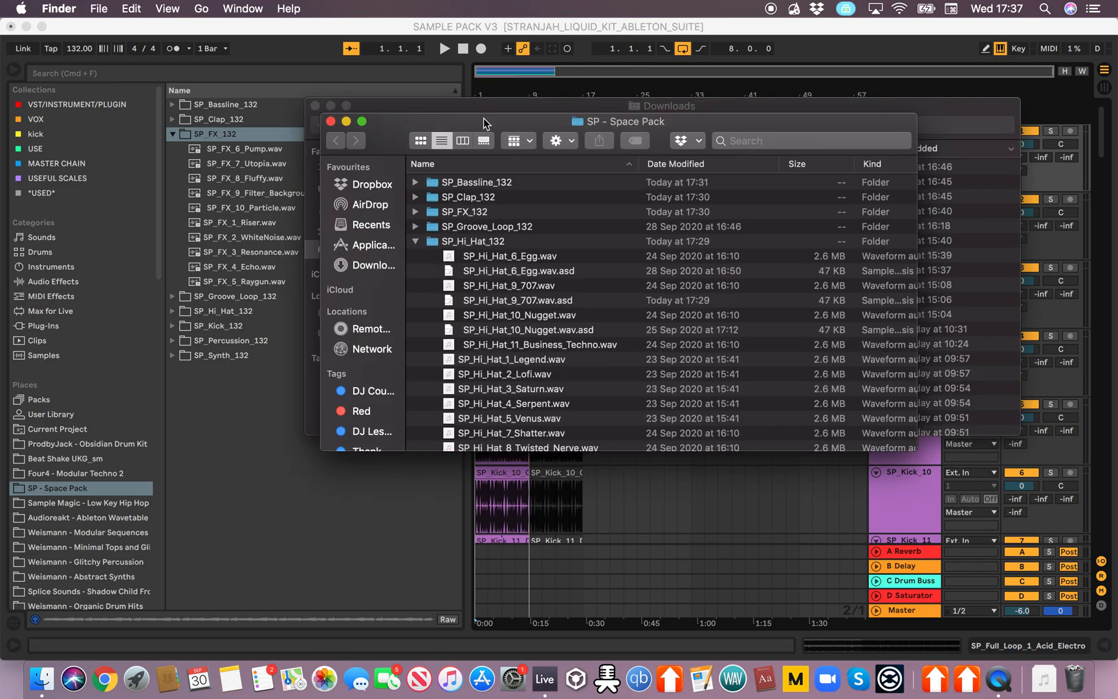
{"action": "left_click", "coordinate": [315, 105]}
{"action": "left_click", "coordinate": [416, 241]}
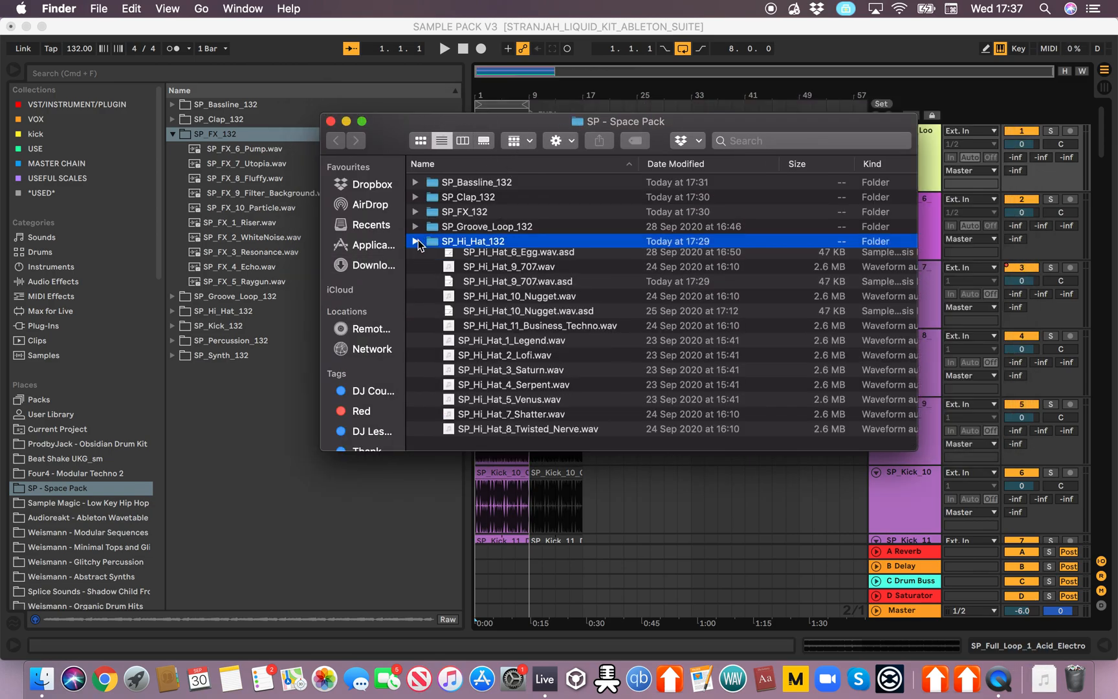
{"action": "left_click", "coordinate": [414, 257]}
{"action": "left_click", "coordinate": [416, 272]}
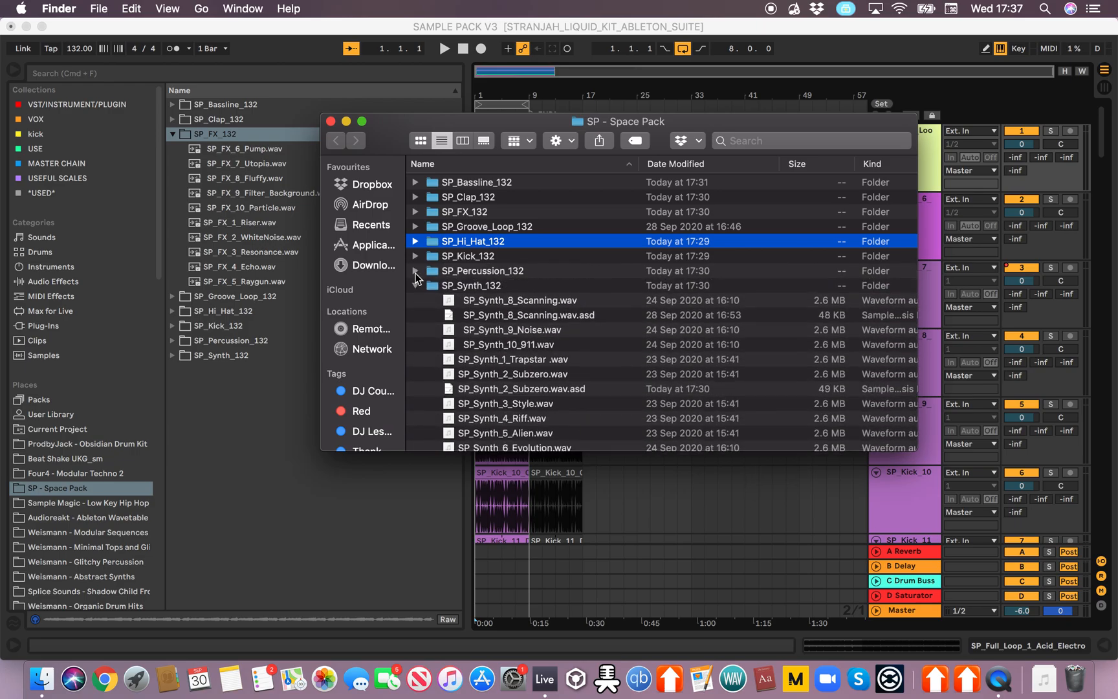
{"action": "left_click", "coordinate": [416, 284]}
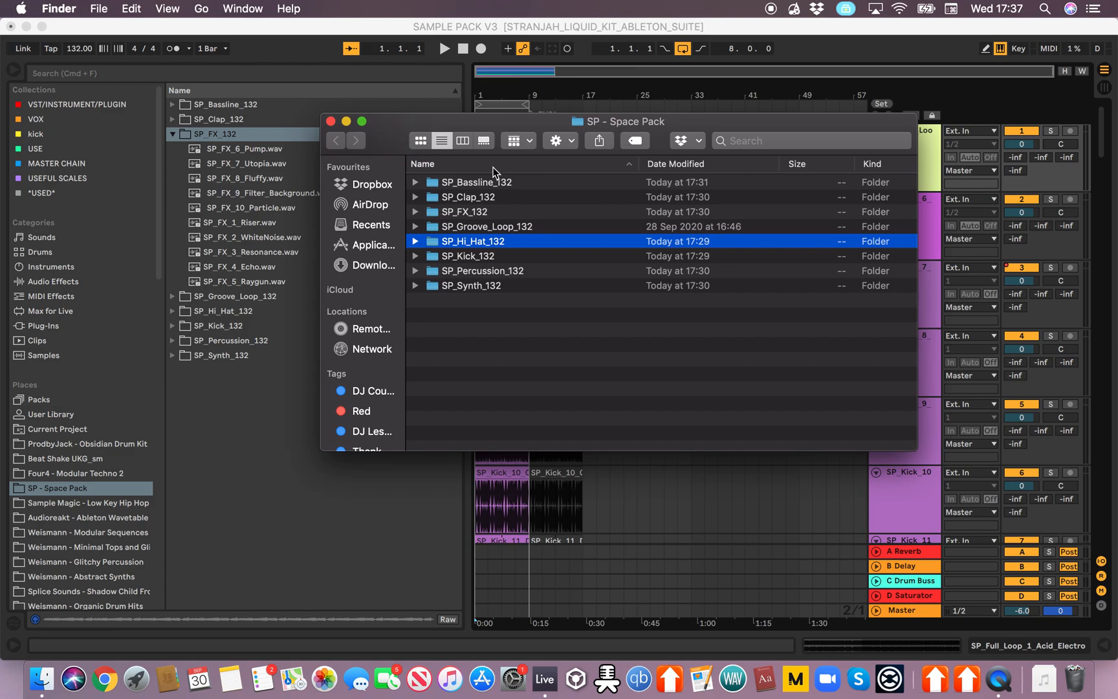
Step: Examine the contents of each subfolder in SP - Space Pack, from SP_Bassline_132 down to SP_Synth_132
{"action": "left_click", "coordinate": [416, 181]}
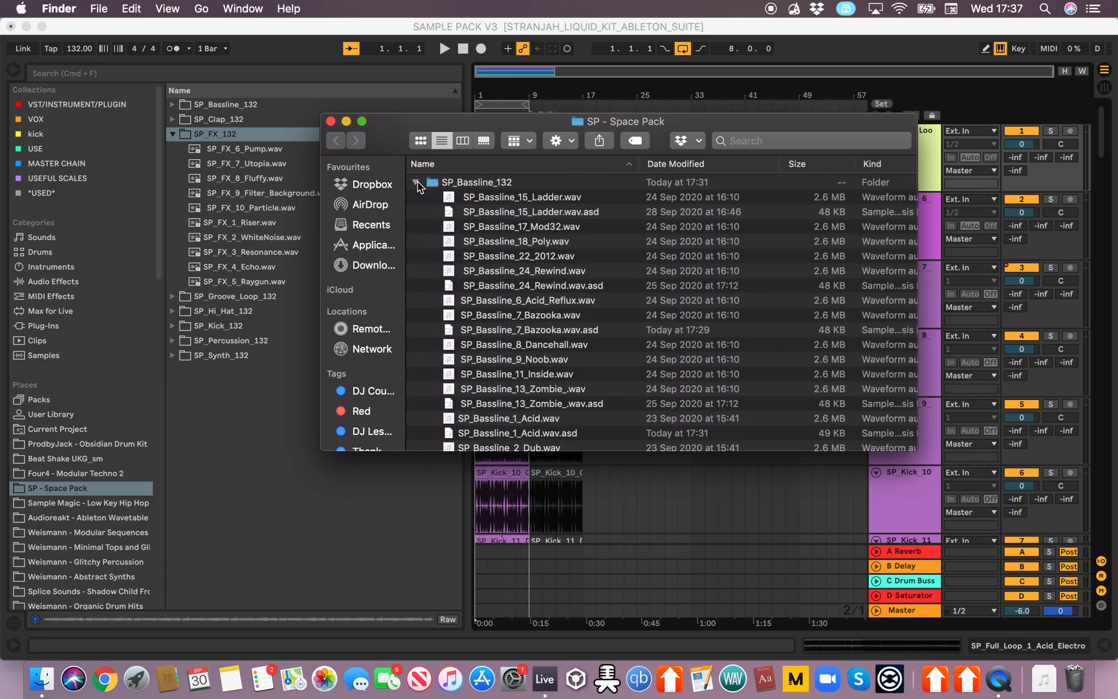
{"action": "left_click", "coordinate": [416, 182]}
{"action": "left_click", "coordinate": [416, 197]}
{"action": "left_click", "coordinate": [416, 196]}
{"action": "left_click", "coordinate": [414, 211]}
{"action": "left_click", "coordinate": [415, 212]}
{"action": "left_click", "coordinate": [414, 227]}
{"action": "left_click", "coordinate": [415, 228]}
{"action": "left_click", "coordinate": [415, 256]}
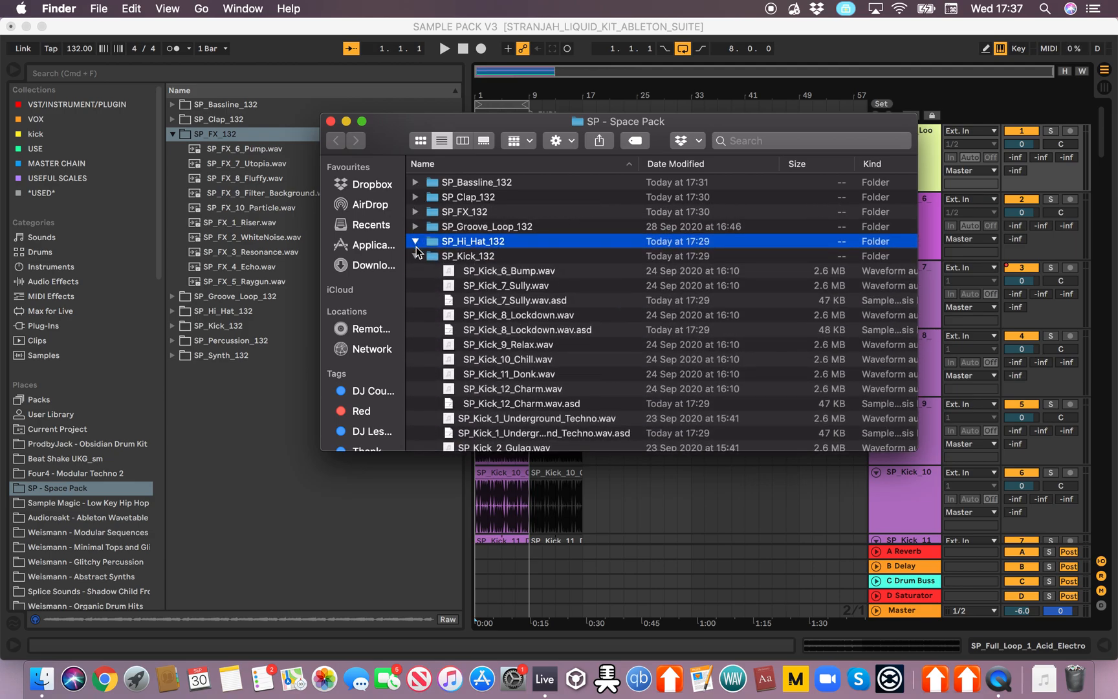
{"action": "left_click", "coordinate": [415, 242]}
{"action": "left_click", "coordinate": [416, 258]}
{"action": "left_click", "coordinate": [416, 242]}
{"action": "left_click", "coordinate": [415, 256]}
{"action": "left_click", "coordinate": [415, 257]}
{"action": "left_click", "coordinate": [415, 271]}
{"action": "left_click", "coordinate": [415, 271]}
{"action": "left_click", "coordinate": [415, 288]}
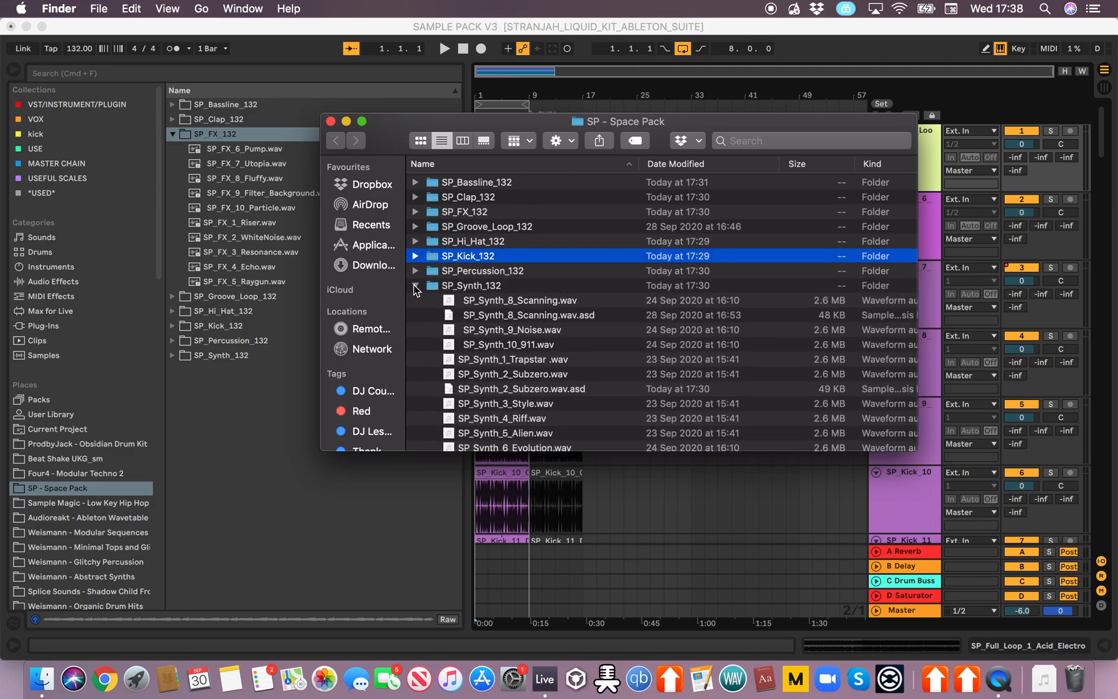
{"action": "left_click", "coordinate": [415, 285]}
{"action": "left_click_drag", "start_coordinate": [493, 321], "coordinate": [520, 146]}
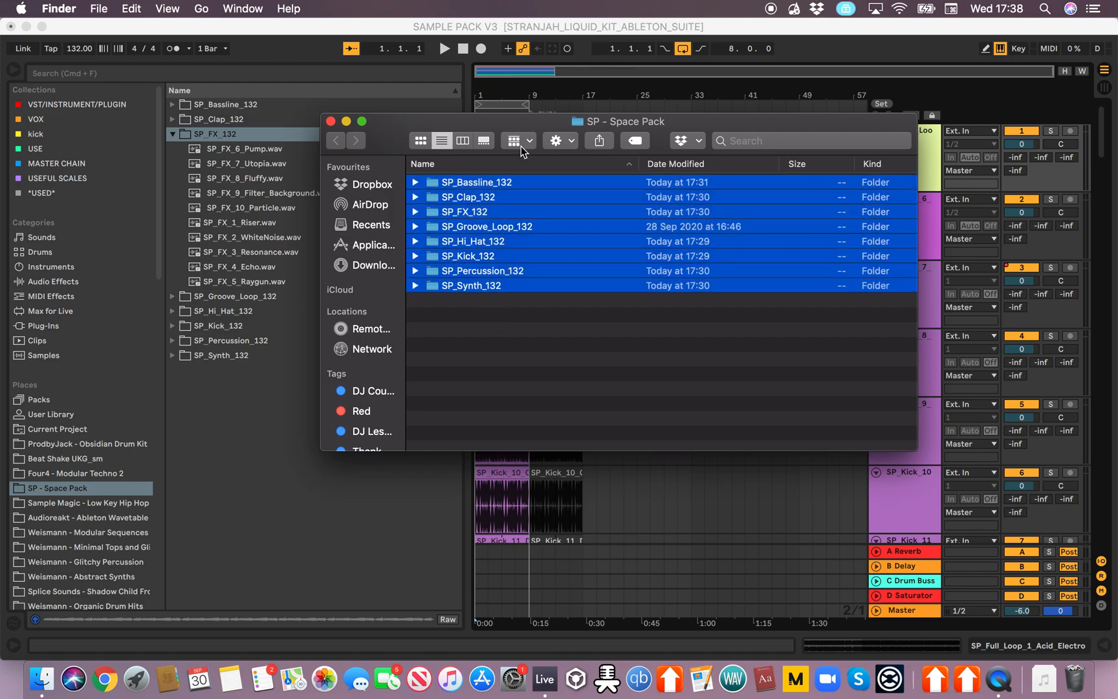
{"action": "left_click", "coordinate": [495, 330]}
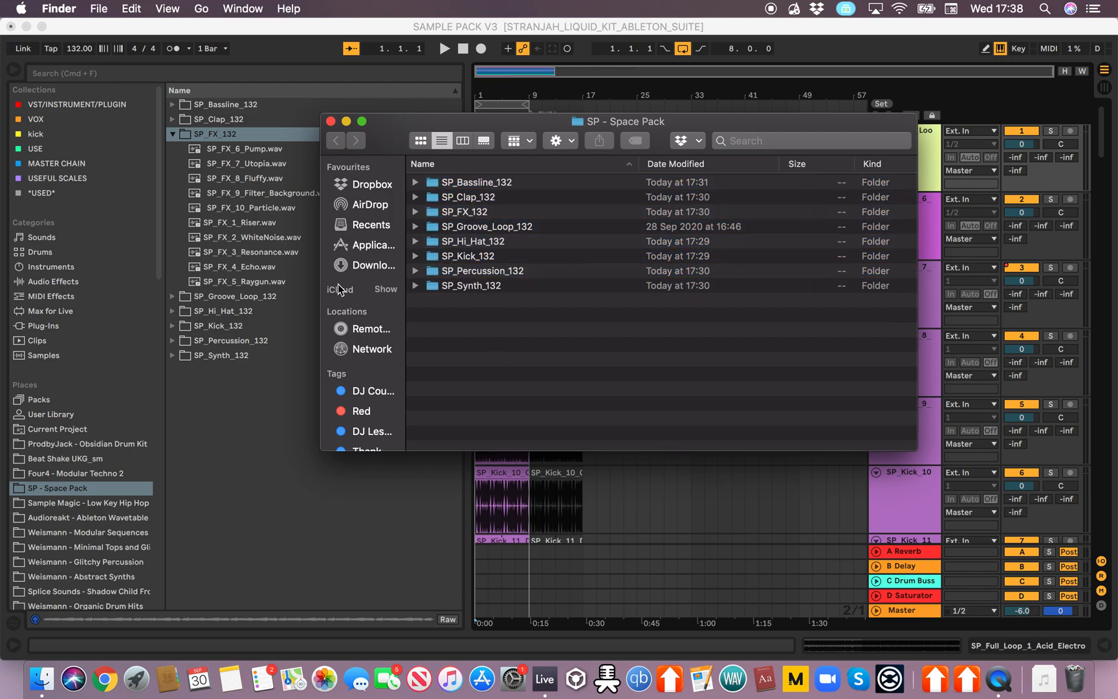
Step: Preview the audio of SP_Synth_8_Scanning.wav in the SP_Synth_132 folder for a few seconds
{"action": "left_click", "coordinate": [414, 284]}
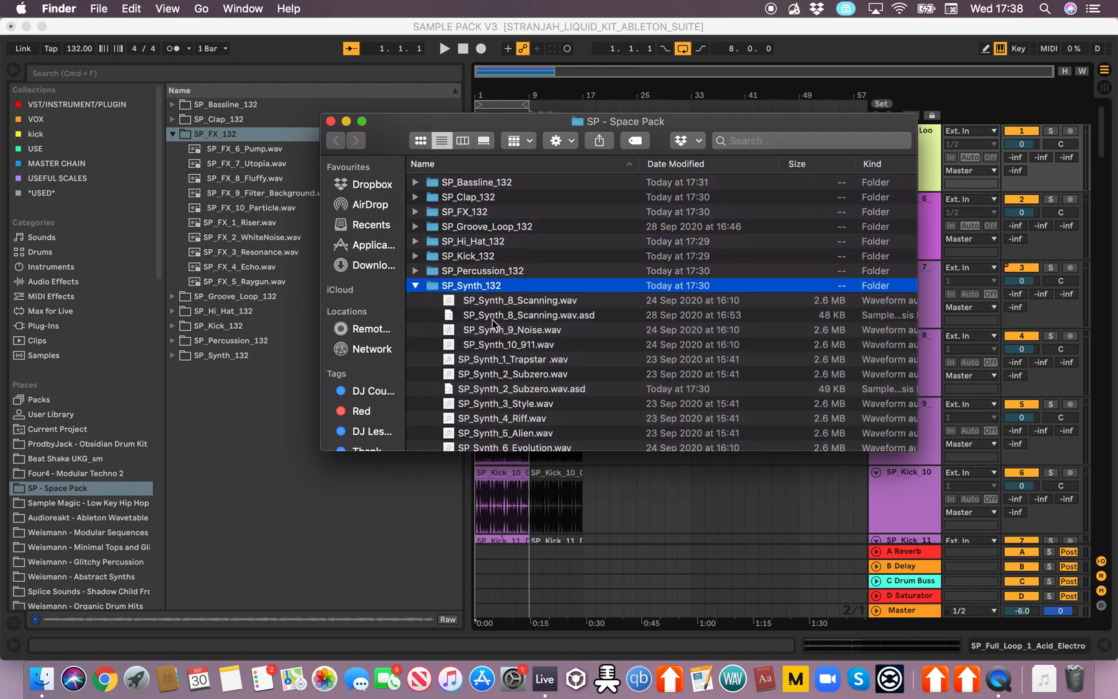
{"action": "left_click", "coordinate": [489, 306]}
{"action": "key", "text": "space"}
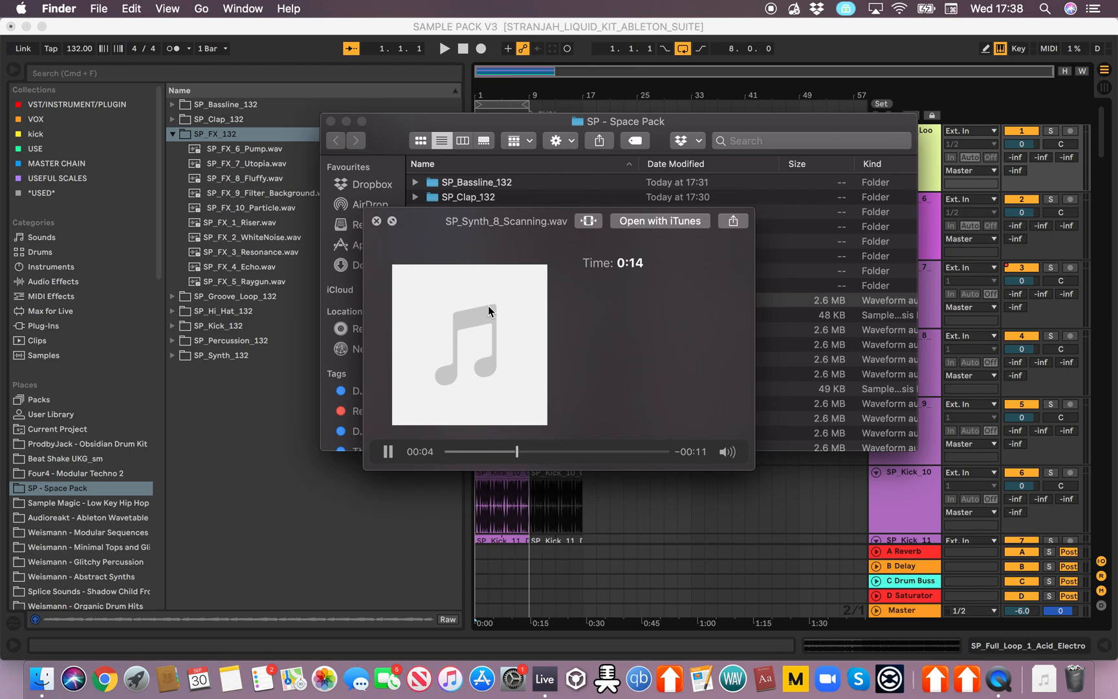
{"action": "key", "text": "space"}
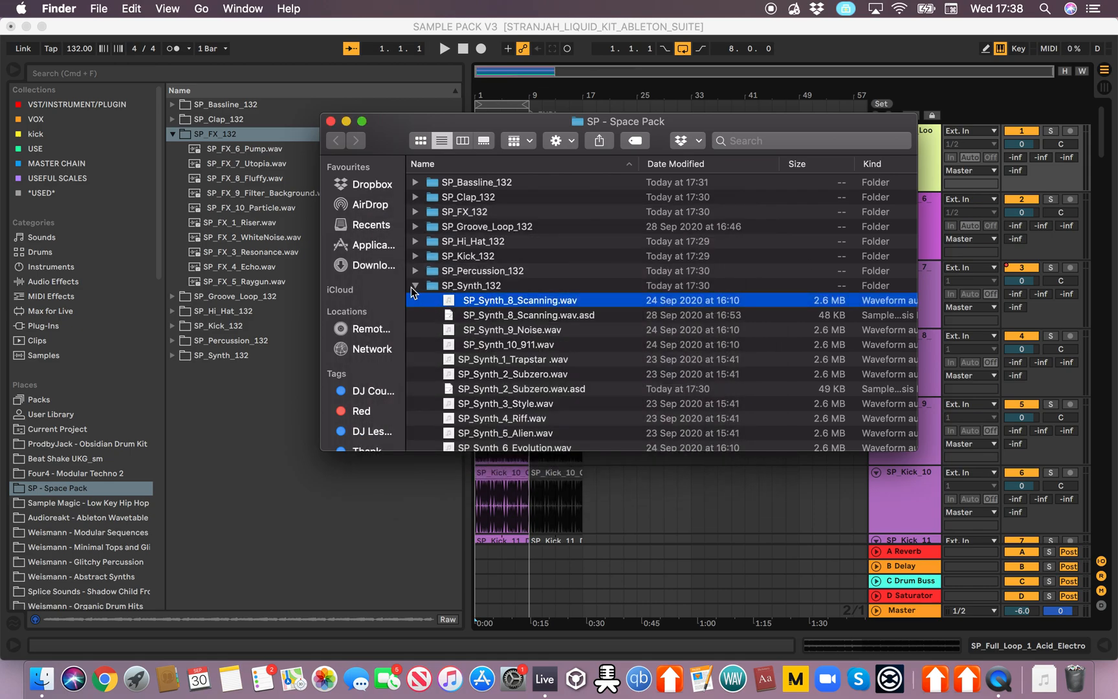
Step: Collapse the SP_Synth_132 folder and close the SP - Space Pack window
{"action": "left_click", "coordinate": [414, 288]}
{"action": "left_click", "coordinate": [416, 286]}
{"action": "key", "text": "super+a"}
{"action": "left_click", "coordinate": [460, 295]}
{"action": "key", "text": "super+w"}
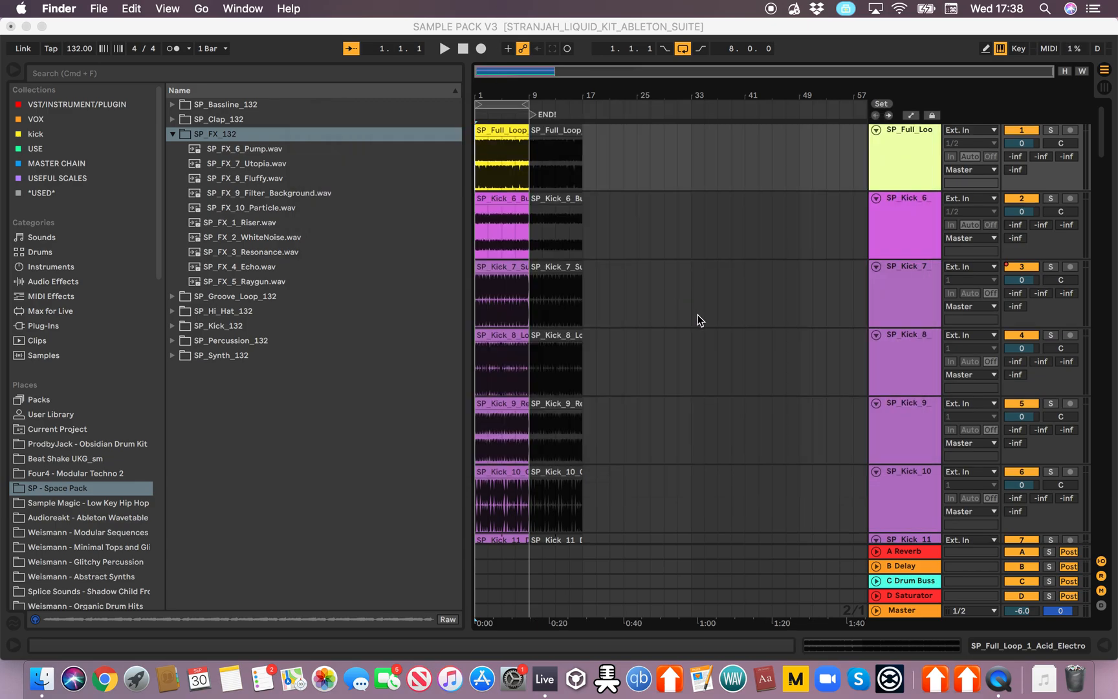
Step: Insert a new MIDI track below the last FX track, SP_FX_10_Particle, in the Live arrangement
{"action": "scroll", "coordinate": [698, 314], "scroll_direction": "down", "scroll_amount": 20}
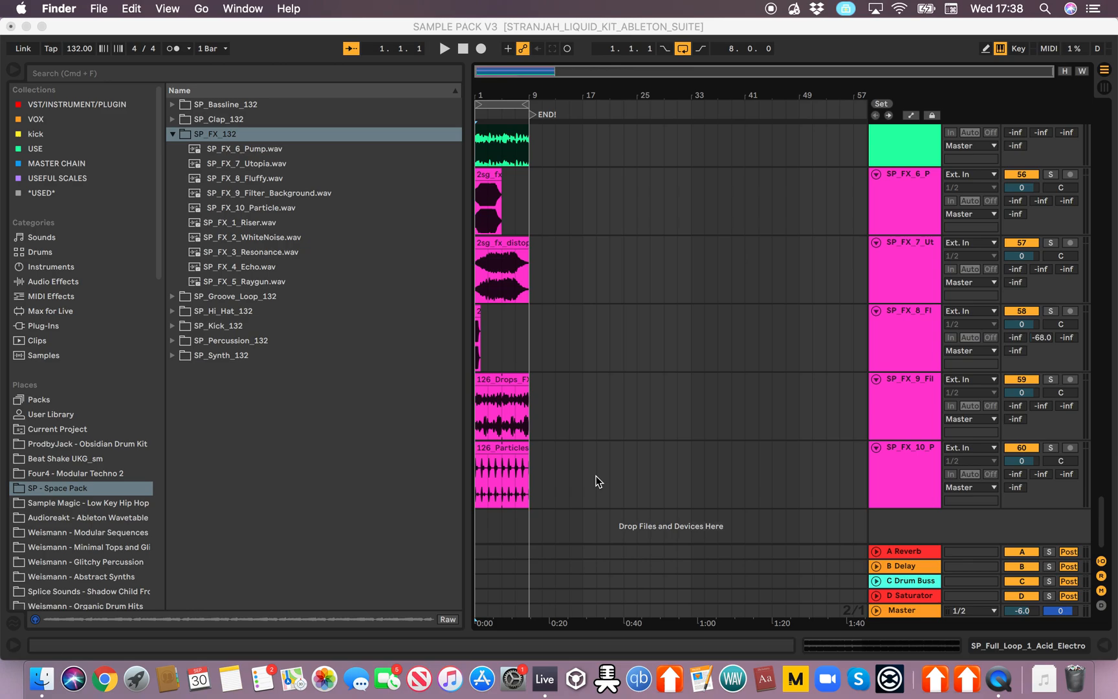
{"action": "left_click", "coordinate": [550, 494]}
{"action": "left_click", "coordinate": [531, 522]}
{"action": "key", "text": "plus"}
{"action": "key", "text": "plus"}
{"action": "key", "text": "plus"}
{"action": "key", "text": "plus"}
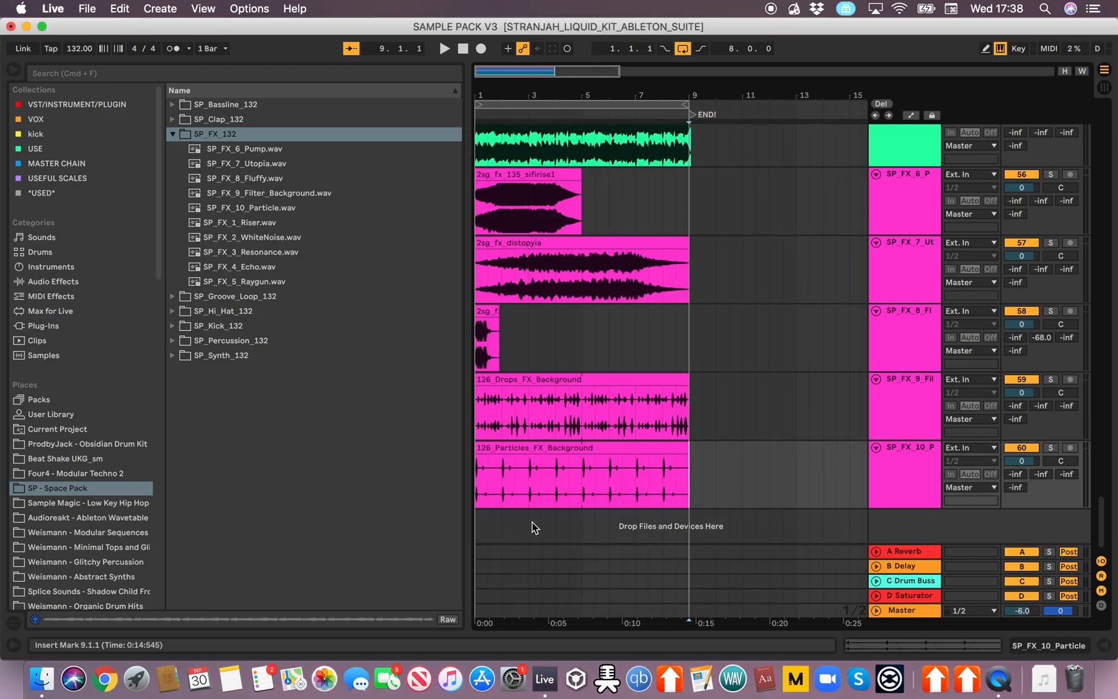
{"action": "right_click", "coordinate": [885, 528]}
{"action": "left_click", "coordinate": [907, 551]}
{"action": "left_click", "coordinate": [488, 493]}
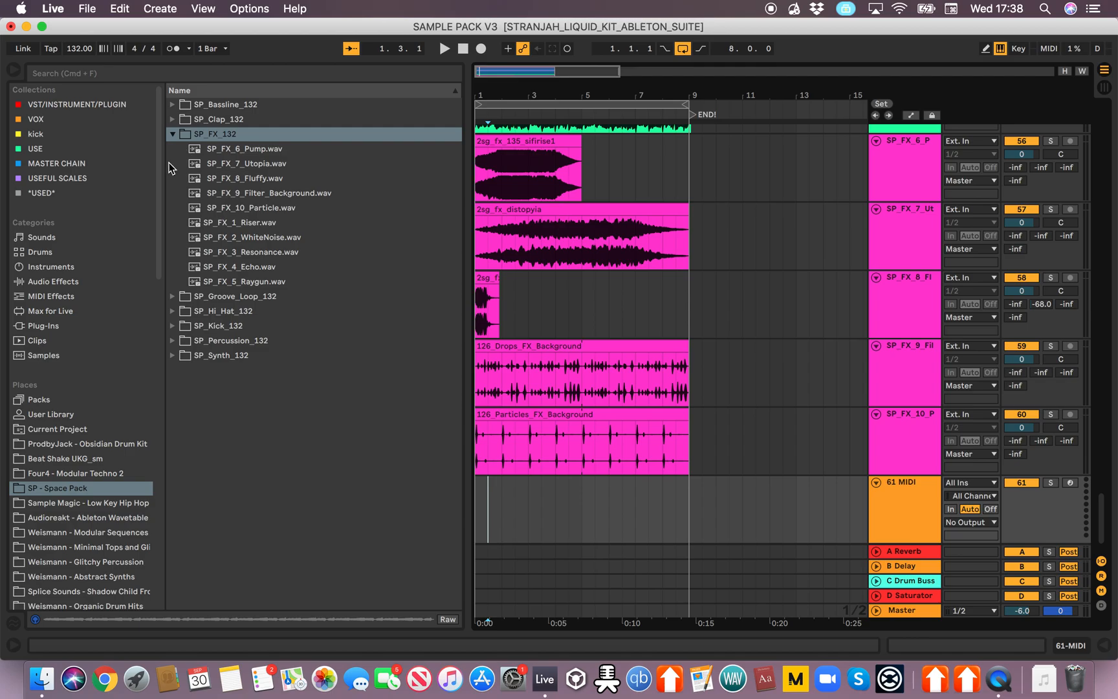
Step: Look through the samples and drum kits in the browser and load the 909 Core Kit onto the new MIDI track
{"action": "left_click", "coordinate": [57, 353]}
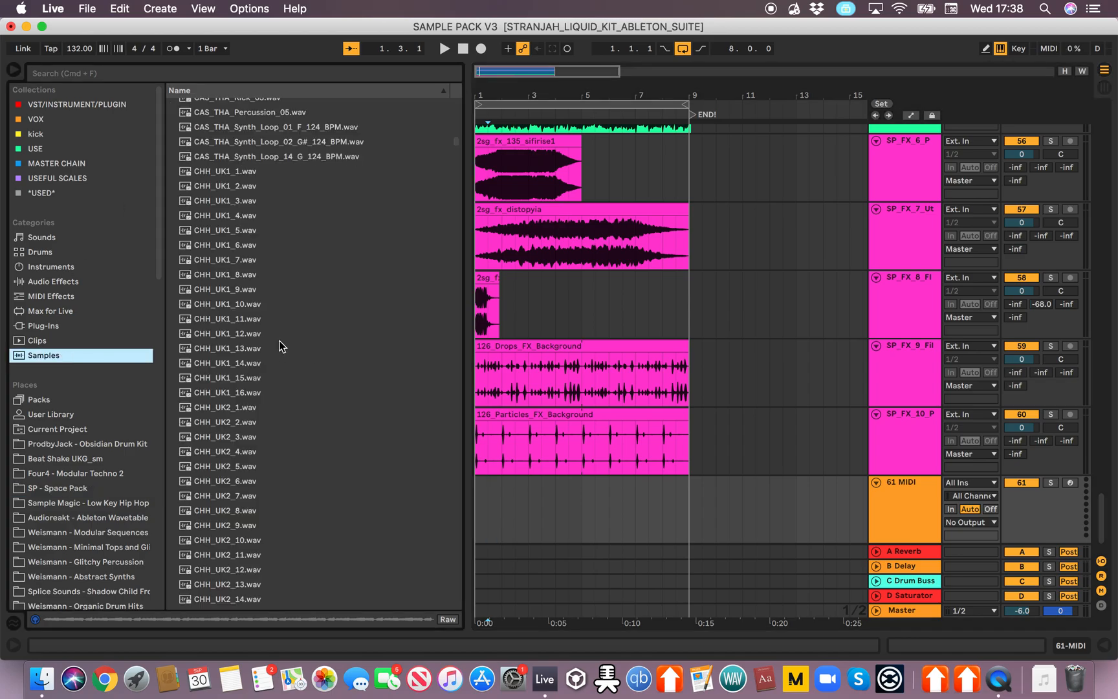
{"action": "scroll", "coordinate": [413, 463], "scroll_direction": "down", "scroll_amount": 20}
{"action": "scroll", "coordinate": [412, 463], "scroll_direction": "down", "scroll_amount": 10}
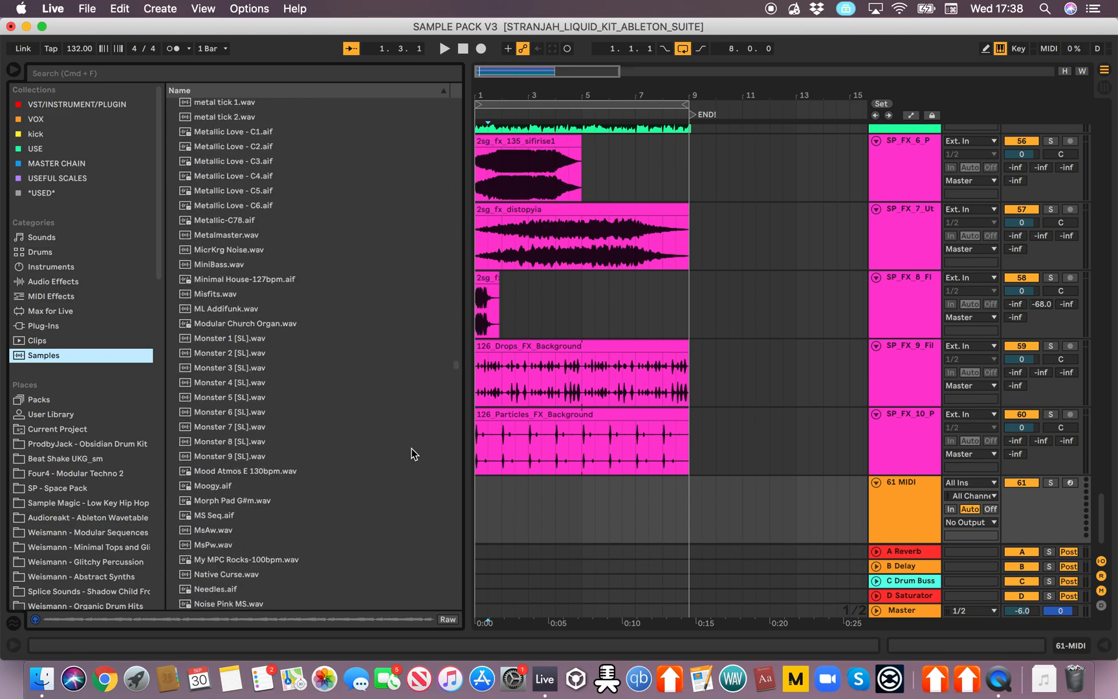
{"action": "left_click", "coordinate": [62, 252]}
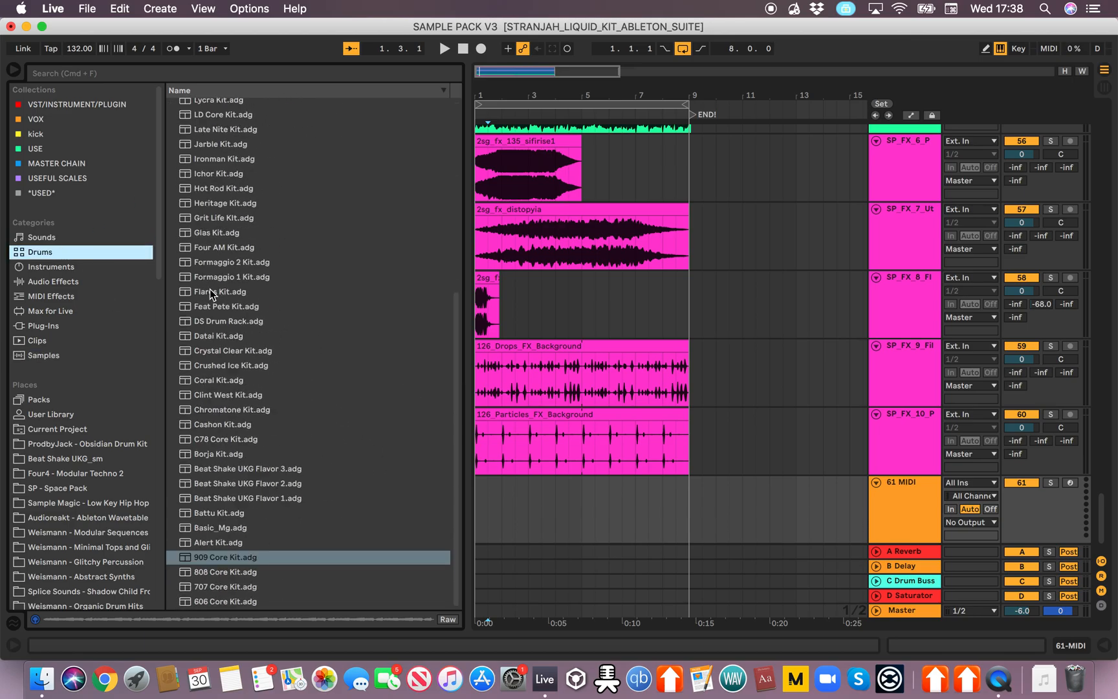
{"action": "left_click", "coordinate": [227, 559]}
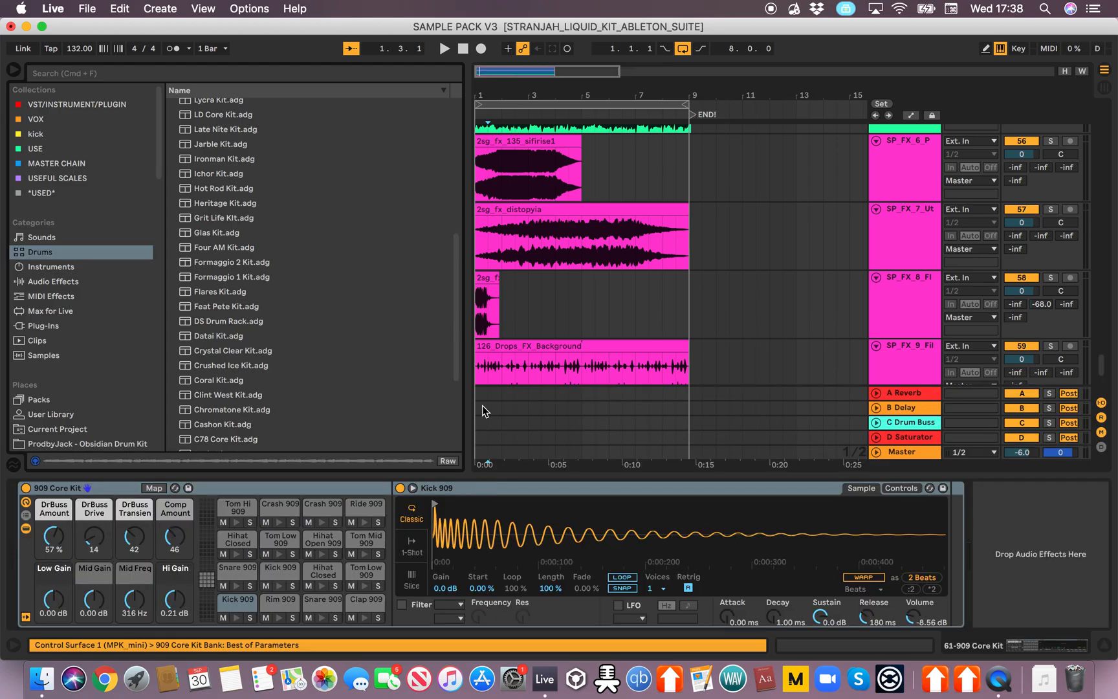
Step: Create a two-beat MIDI clip at bar 1 on the 909 Core Kit track and fill it with two one-beat Kick 909 notes
{"action": "left_click", "coordinate": [480, 394]}
{"action": "scroll", "coordinate": [480, 394], "scroll_direction": "down", "scroll_amount": 5}
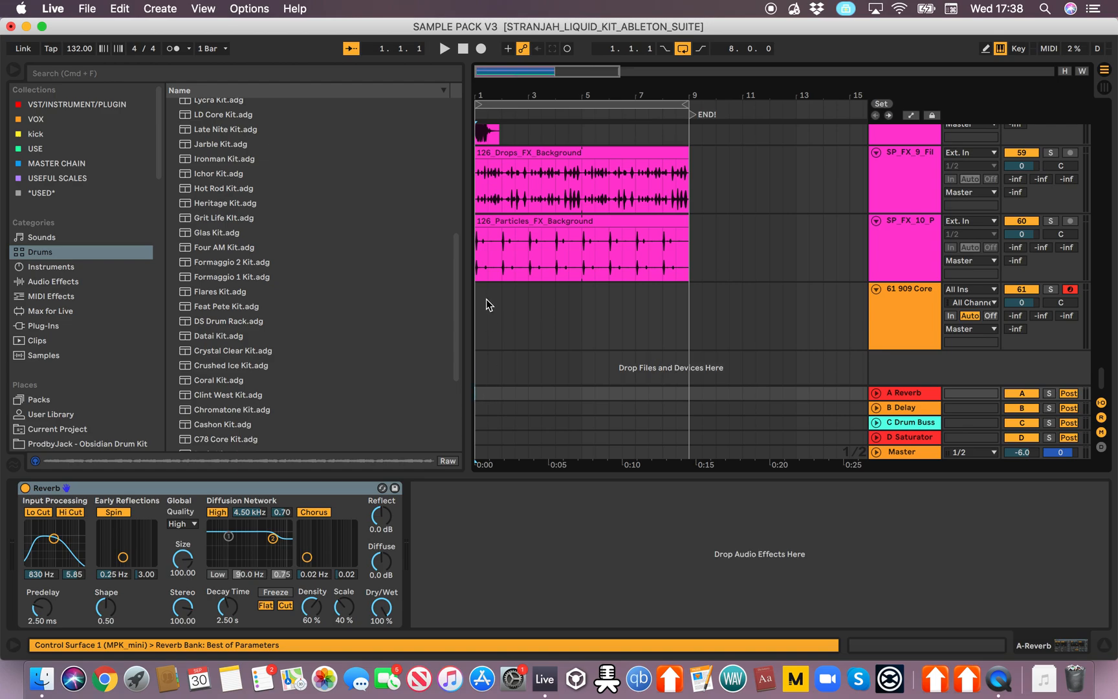
{"action": "double_click", "coordinate": [486, 299]}
{"action": "scroll", "coordinate": [538, 472], "scroll_direction": "down", "scroll_amount": 4}
{"action": "left_click", "coordinate": [263, 534]}
{"action": "mouse_move", "coordinate": [277, 535]}
{"action": "left_mouse_down"}
{"action": "mouse_move", "coordinate": [729, 514]}
{"action": "mouse_move", "coordinate": [689, 518]}
{"action": "left_mouse_up"}
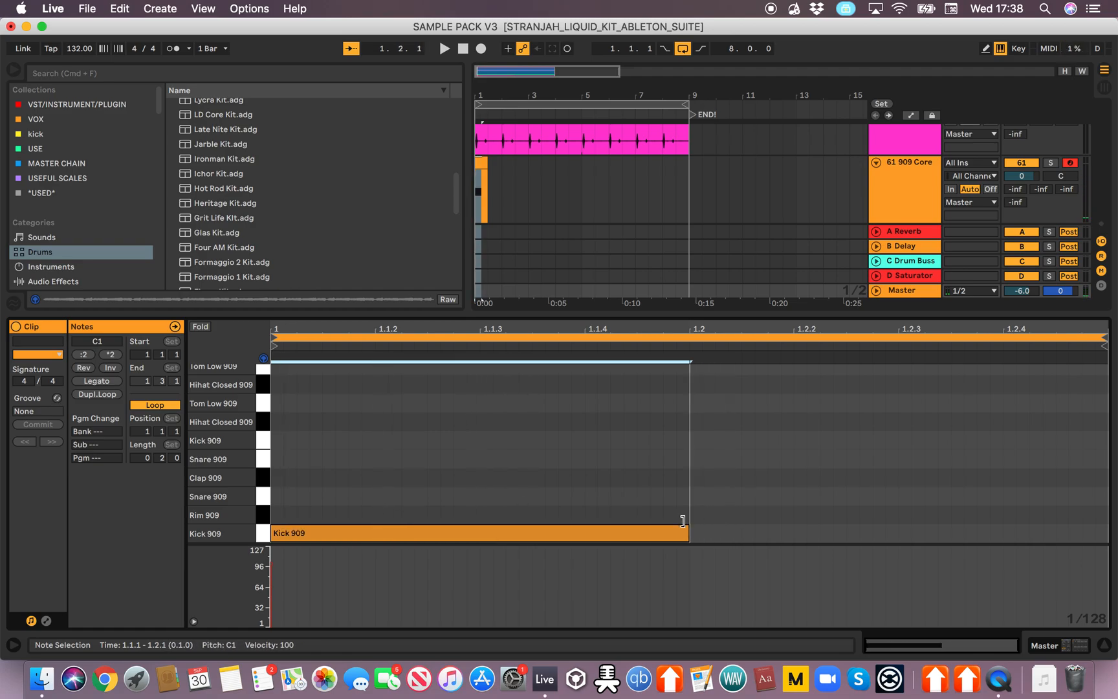
{"action": "key", "text": "super+d"}
Step: Extend the looped kick clip on the 909 Core Kit track from bar 1 to bar 9
{"action": "left_click", "coordinate": [484, 162]}
{"action": "left_click_drag", "start_coordinate": [484, 162], "coordinate": [686, 167]}
{"action": "left_click", "coordinate": [958, 199]}
Step: Solo the 909 Core Kit track, play the kick loop, and hide the clip's note editor
{"action": "left_click", "coordinate": [1052, 163]}
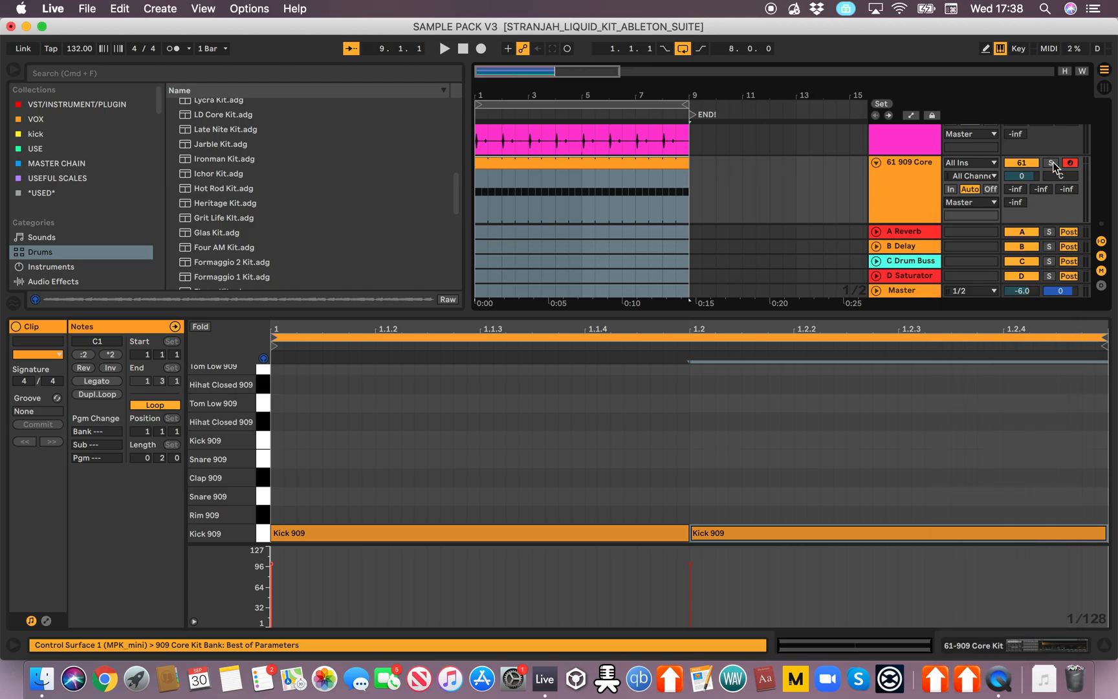
{"action": "left_click", "coordinate": [1052, 162]}
{"action": "key", "text": "space"}
{"action": "left_click", "coordinate": [909, 207]}
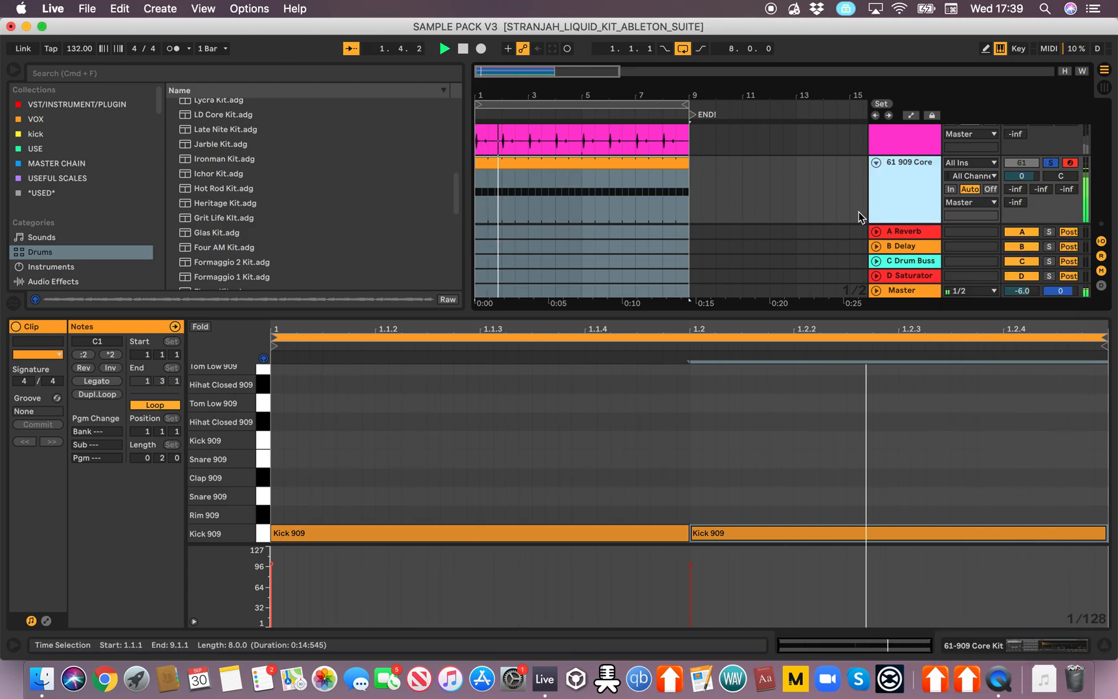
{"action": "double_click", "coordinate": [913, 316]}
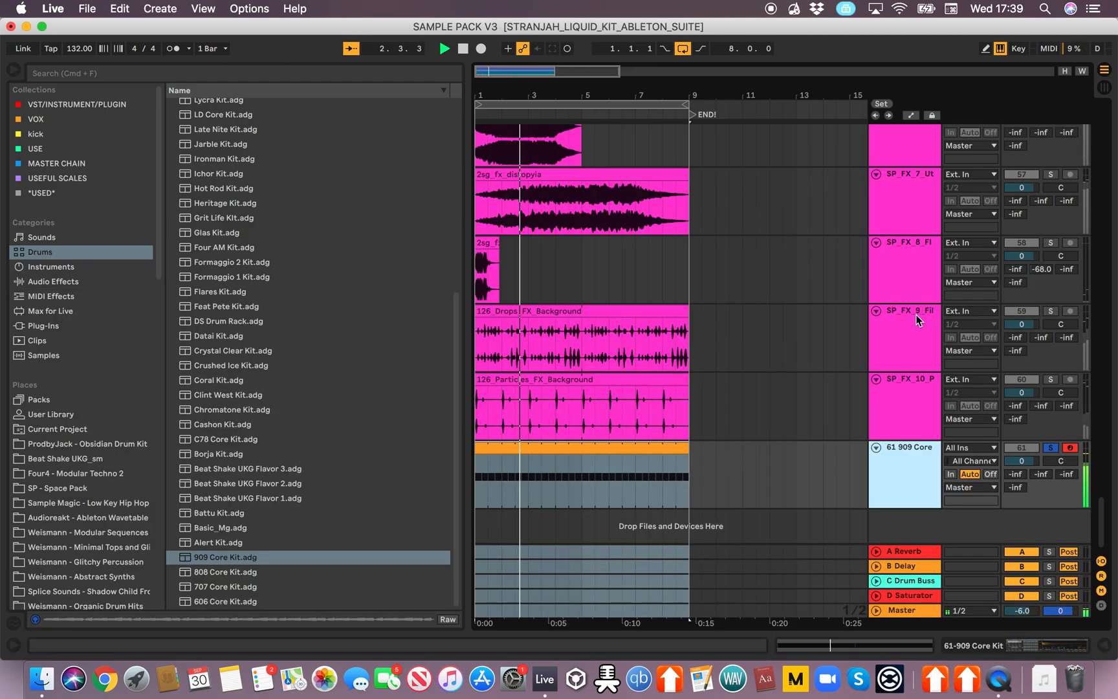
Step: Set the 909 Core Kit's Comp Amount to 108, DrBuss Transient to 110, Drive to 97 and Amount to 32%, and stop playback
{"action": "double_click", "coordinate": [913, 447]}
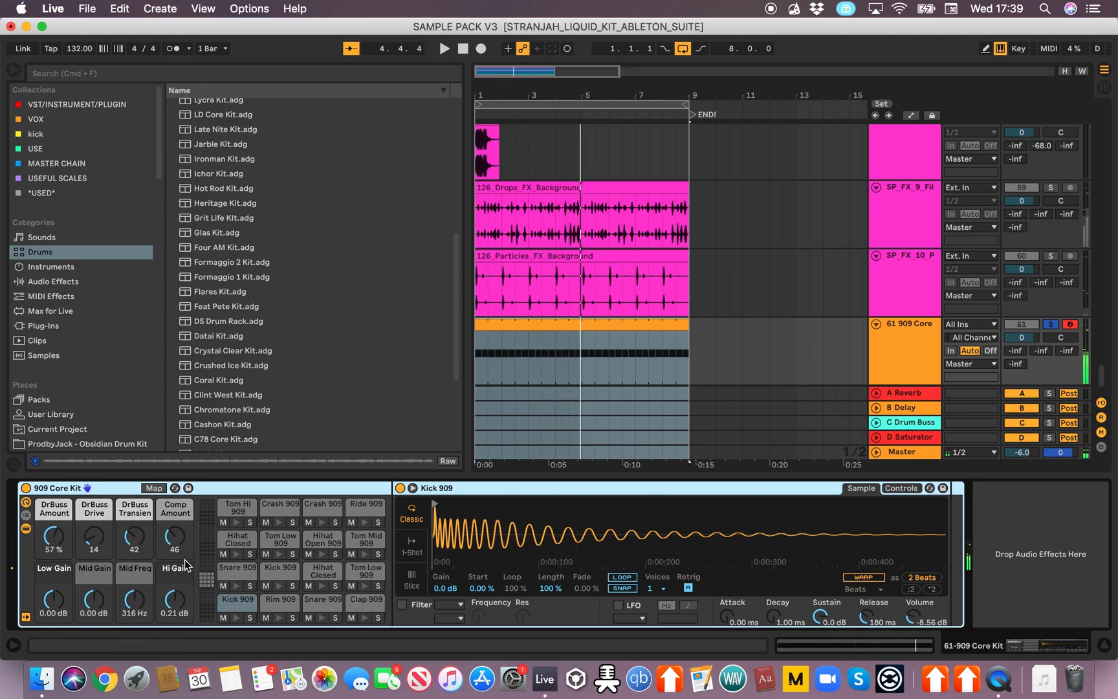
{"action": "left_click_drag", "start_coordinate": [175, 536], "coordinate": [175, 498]}
{"action": "left_click_drag", "start_coordinate": [134, 536], "coordinate": [135, 492]}
{"action": "left_click_drag", "start_coordinate": [94, 536], "coordinate": [94, 482]}
{"action": "left_click", "coordinate": [54, 536]}
{"action": "left_click_drag", "start_coordinate": [54, 536], "coordinate": [53, 557]}
{"action": "key", "text": "space"}
{"action": "right_click", "coordinate": [607, 324]}
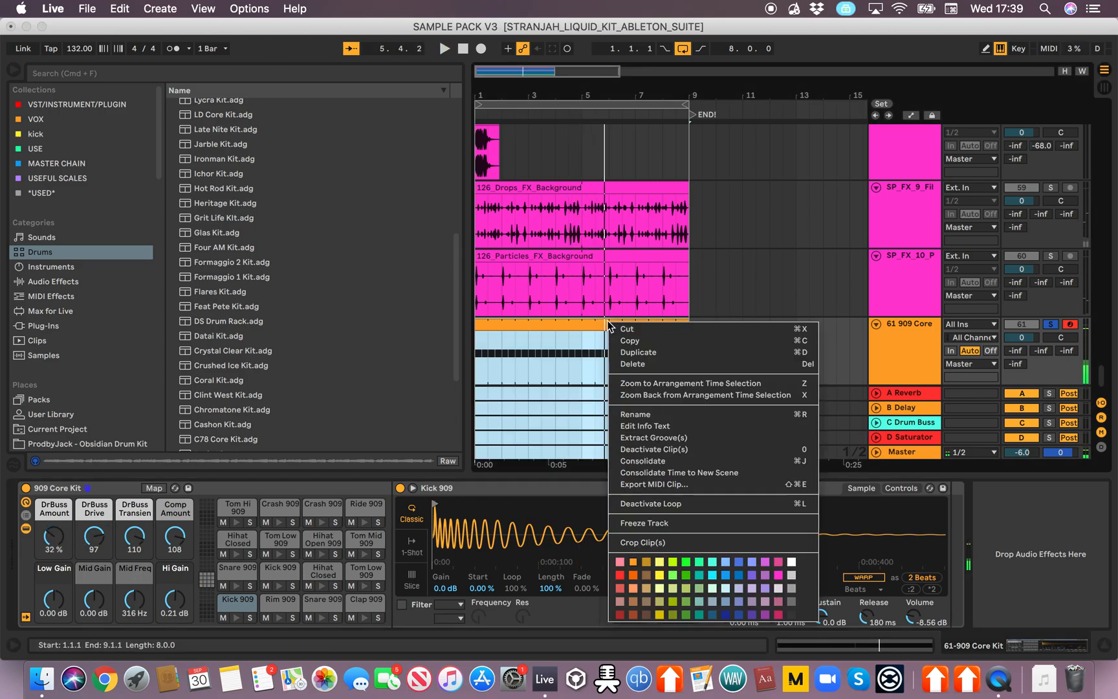
{"action": "left_click", "coordinate": [770, 260]}
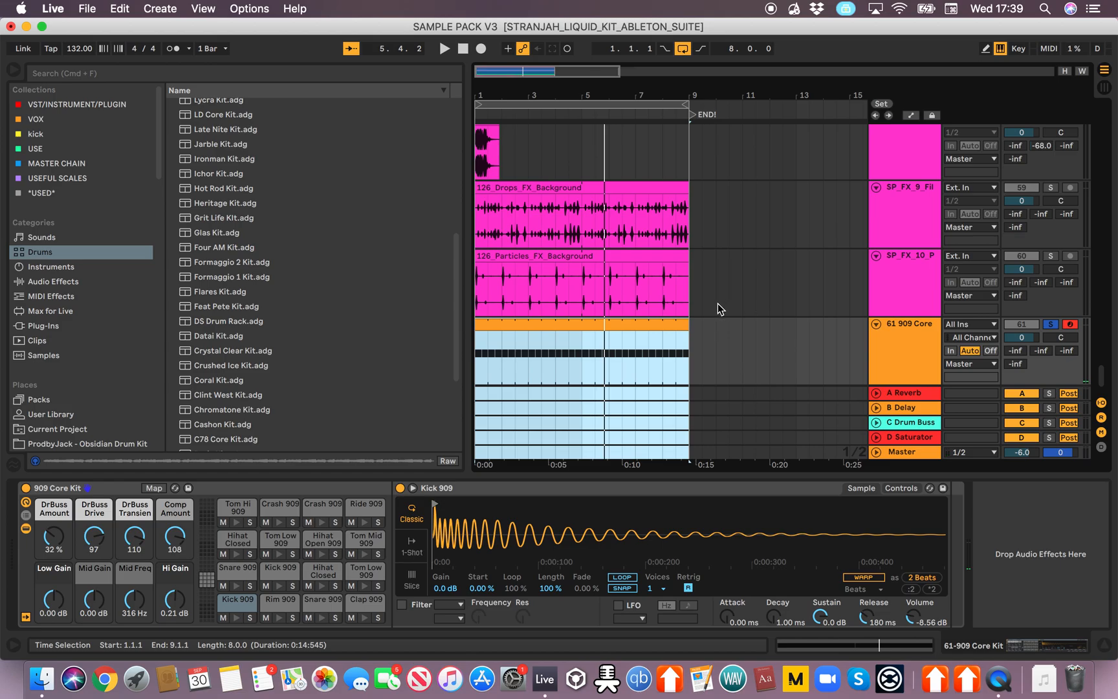
Step: Freeze the 909 Core Kit track and flatten it to audio
{"action": "right_click", "coordinate": [667, 326]}
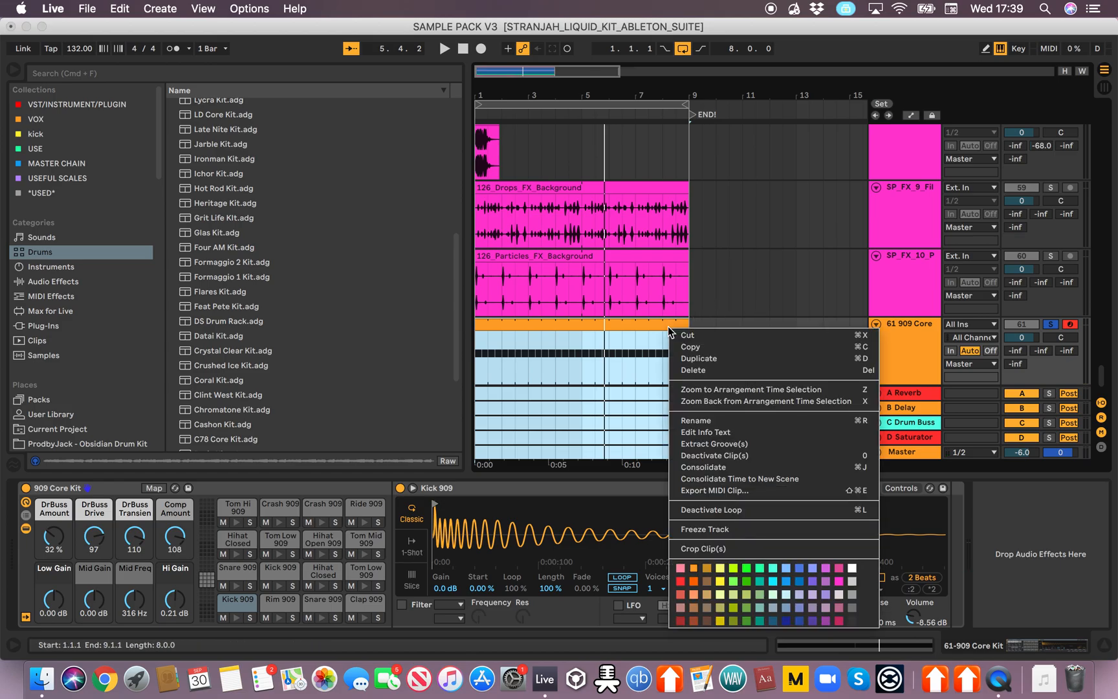
{"action": "left_click", "coordinate": [742, 525]}
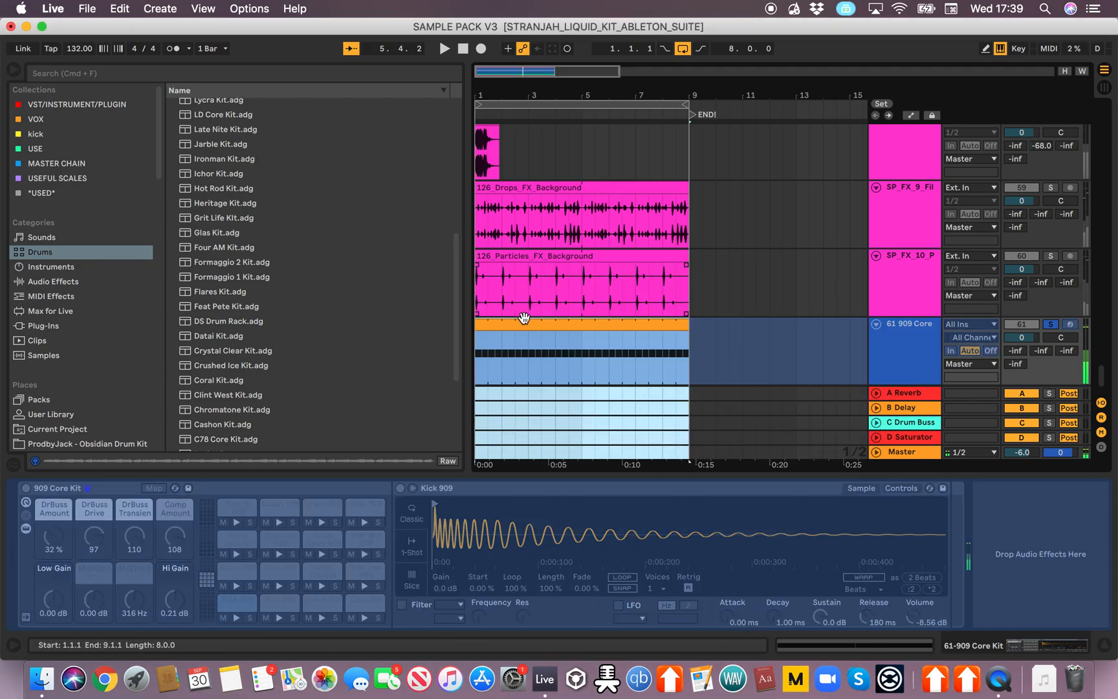
{"action": "right_click", "coordinate": [530, 327]}
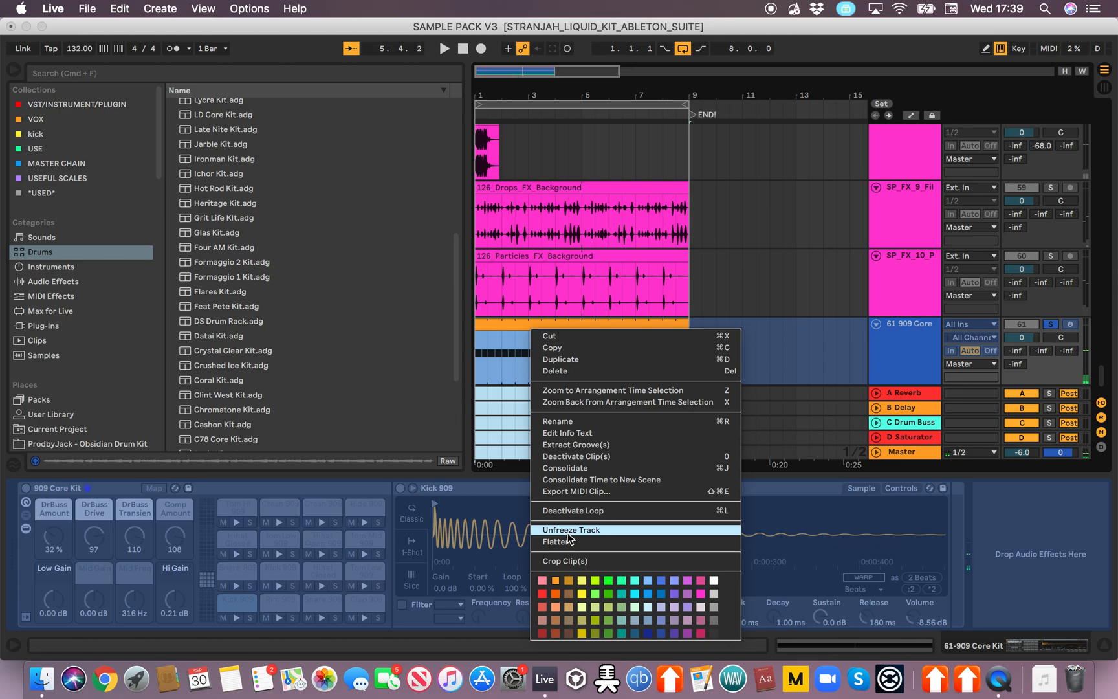
{"action": "left_click", "coordinate": [563, 544]}
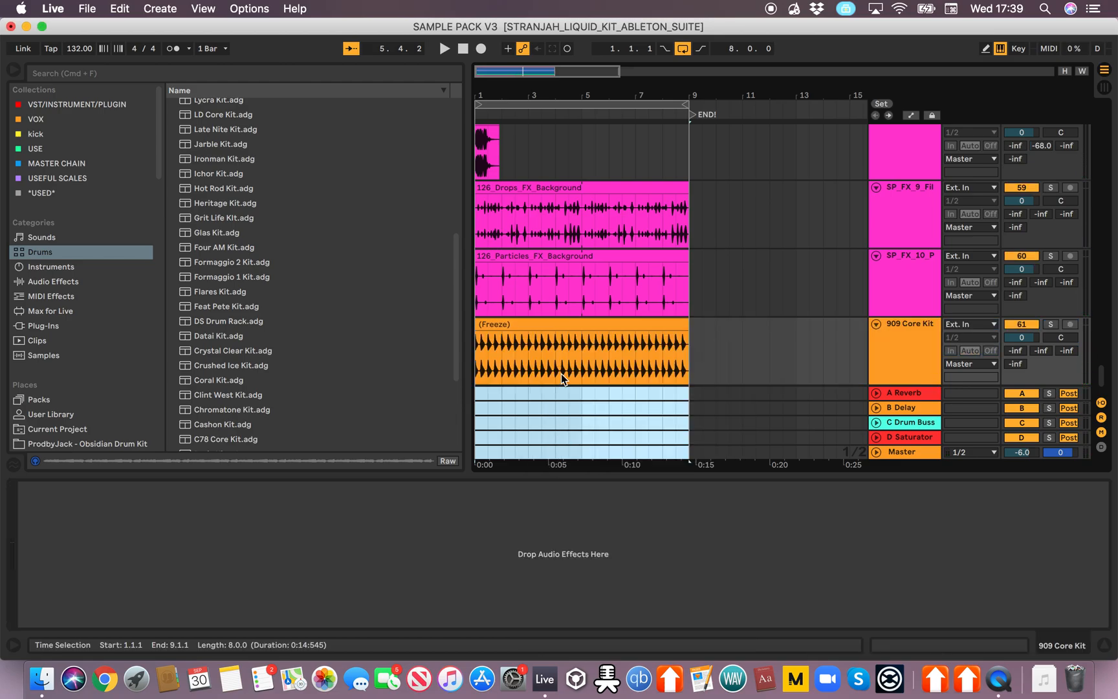
Step: Rename the flattened kick clip on the 909 Core Kit track as SP_Kick_13_Tuned
{"action": "key", "text": "plus"}
{"action": "key", "text": "plus"}
{"action": "left_click", "coordinate": [556, 320]}
{"action": "key", "text": "super+r"}
{"action": "type", "text": "SP_Kick_13"}
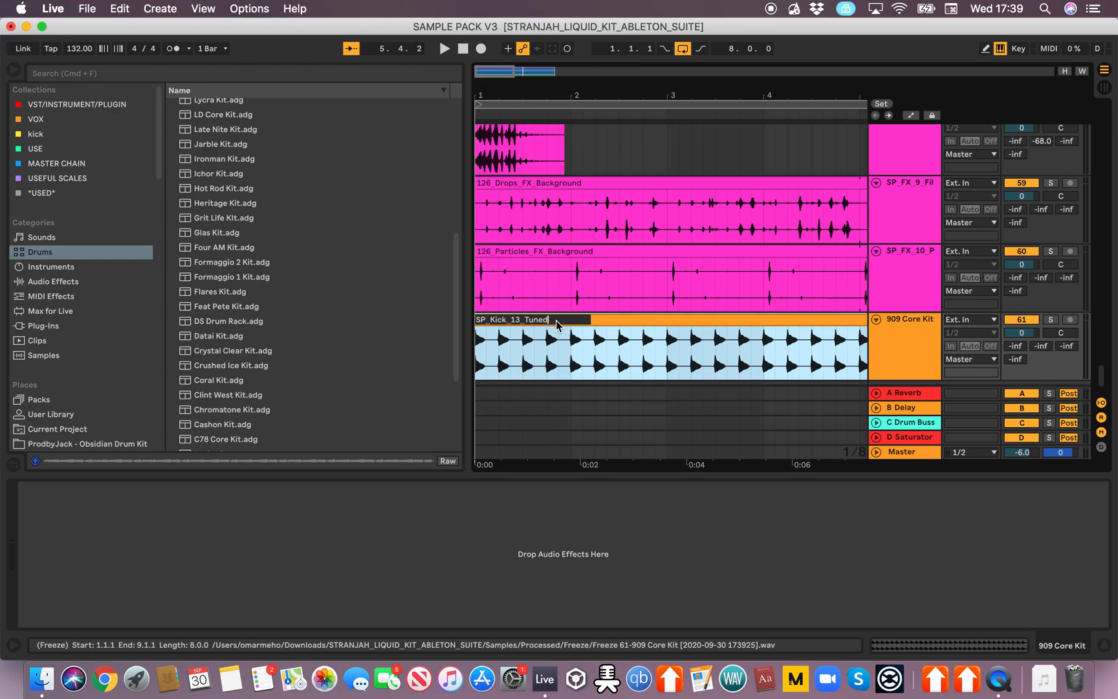
{"action": "type", "text": "_Tuned"}
{"action": "key", "text": "Return"}
Step: Copy the kick clip's name and use it to rename the 909 Core Kit track as SP_Kick_13_Tuned
{"action": "key", "text": "super+f"}
{"action": "double_click", "coordinate": [714, 321]}
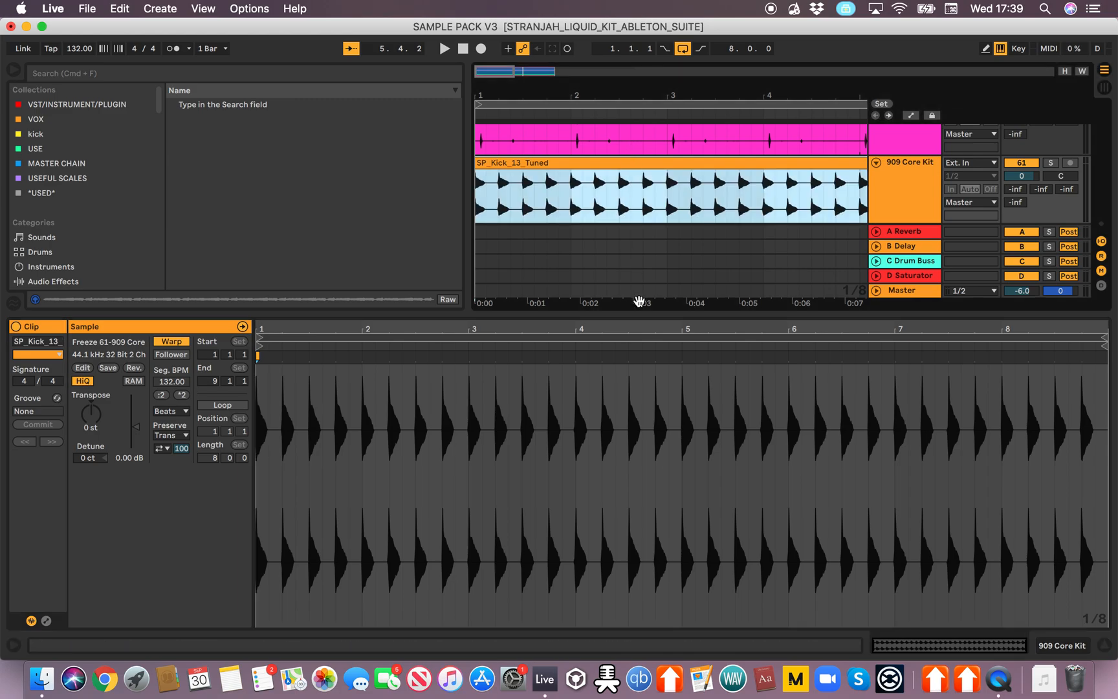
{"action": "left_click", "coordinate": [643, 314]}
{"action": "key", "text": "super+r"}
{"action": "key", "text": "super+c"}
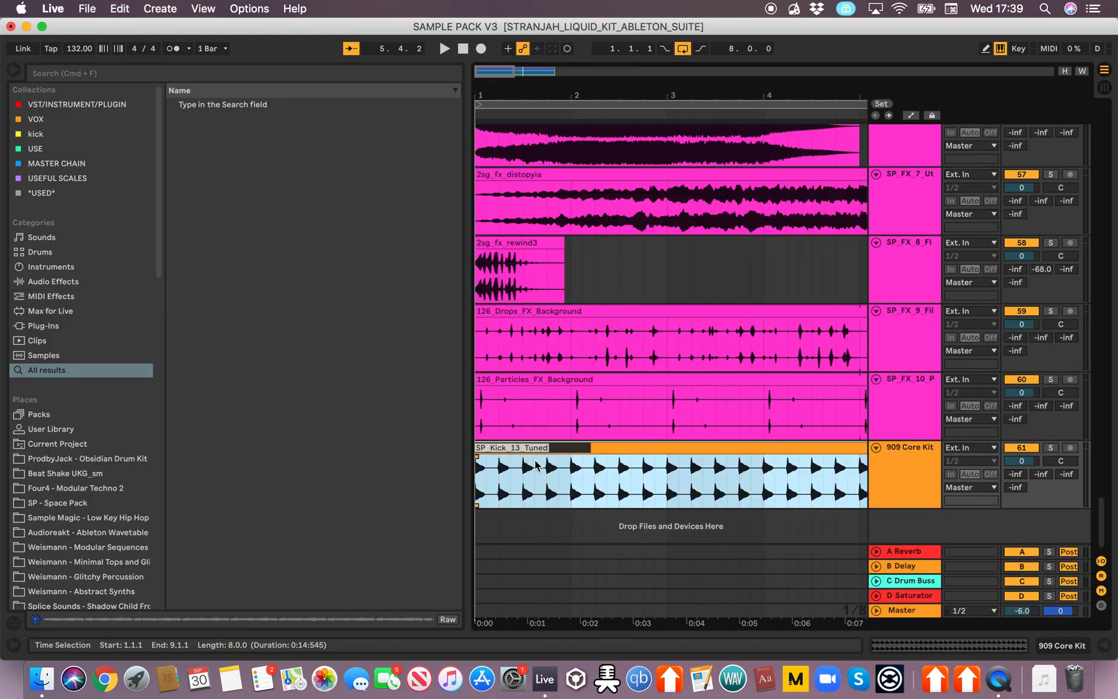
{"action": "left_click", "coordinate": [914, 470]}
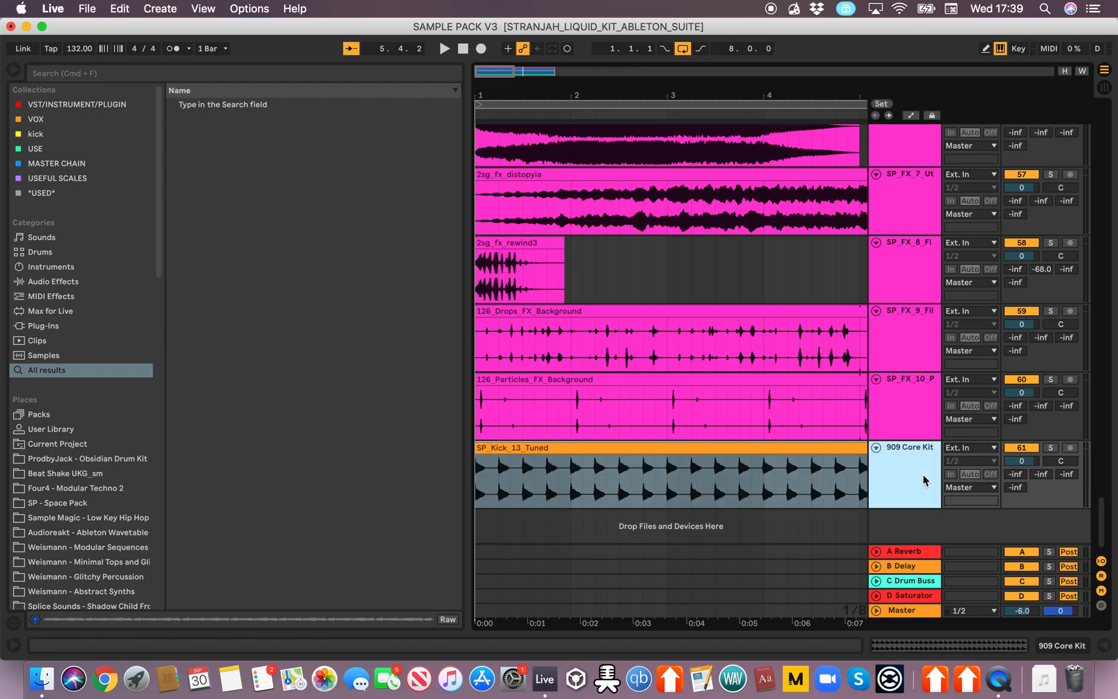
{"action": "key", "text": "super+r"}
{"action": "key", "text": "super+v"}
{"action": "key", "text": "Return"}
{"action": "key", "text": "super+r"}
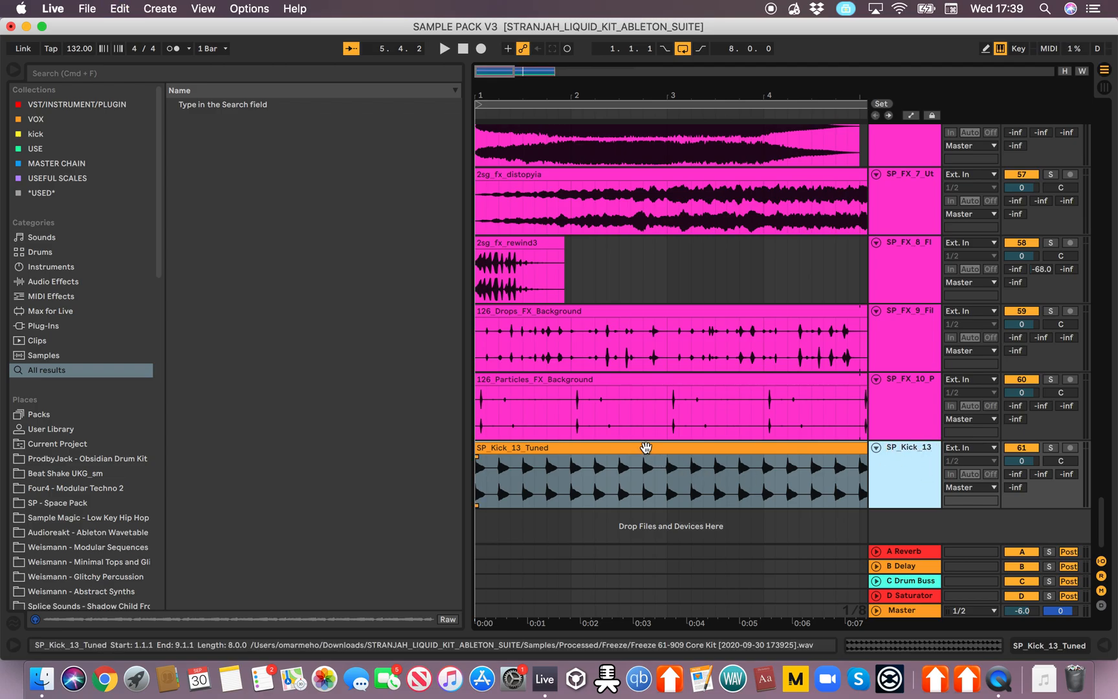
Step: Examine the SP_Kick_13_Tuned clip's waveform across its full eight bars and close up at its start
{"action": "left_click", "coordinate": [510, 453]}
{"action": "key", "text": "z"}
{"action": "scroll", "coordinate": [506, 453], "scroll_direction": "down", "scroll_amount": 5}
{"action": "scroll", "coordinate": [507, 452], "scroll_direction": "right", "scroll_amount": 2}
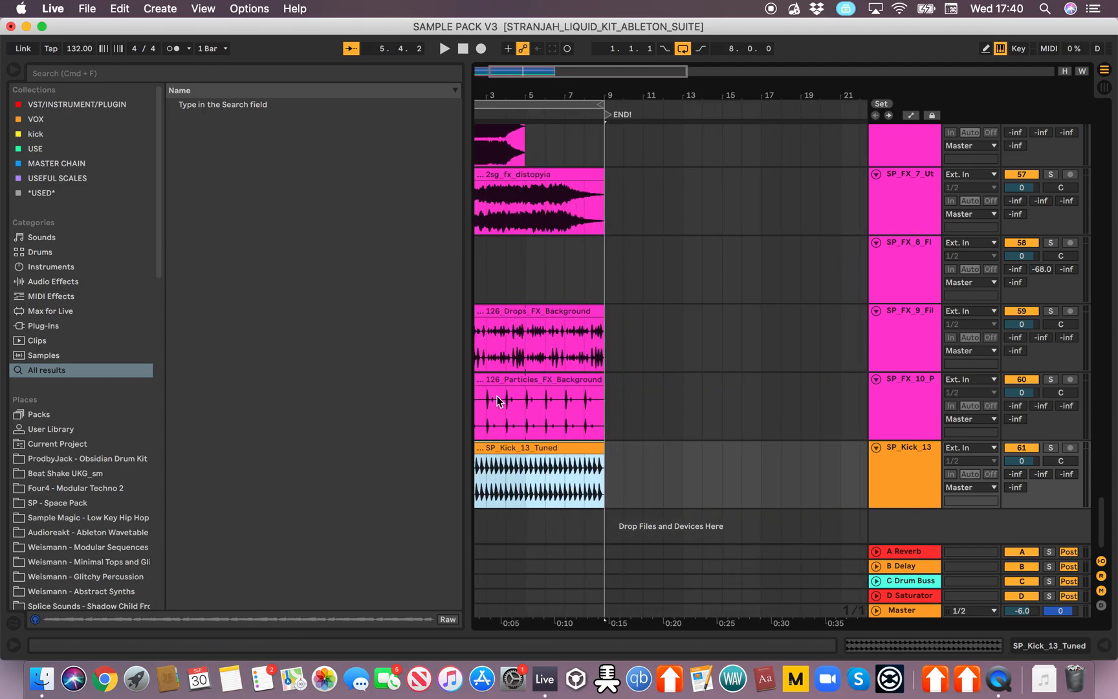
{"action": "scroll", "coordinate": [789, 446], "scroll_direction": "down", "scroll_amount": 5}
{"action": "scroll", "coordinate": [621, 449], "scroll_direction": "up", "scroll_amount": 5}
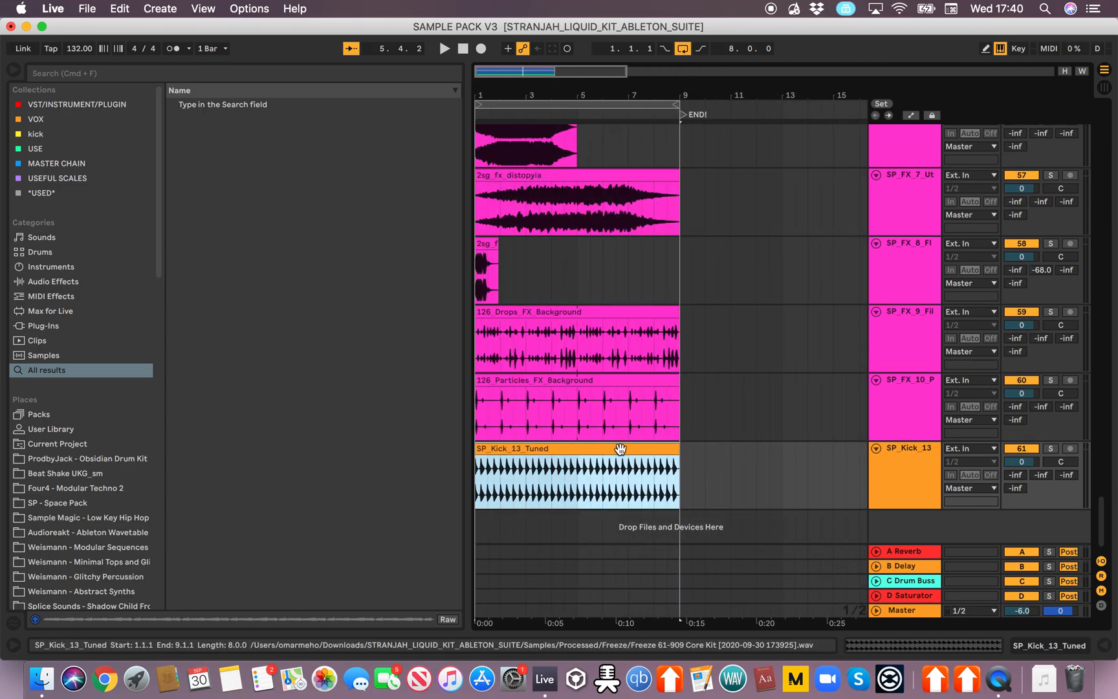
{"action": "scroll", "coordinate": [529, 442], "scroll_direction": "up", "scroll_amount": 2}
{"action": "left_click", "coordinate": [530, 446]}
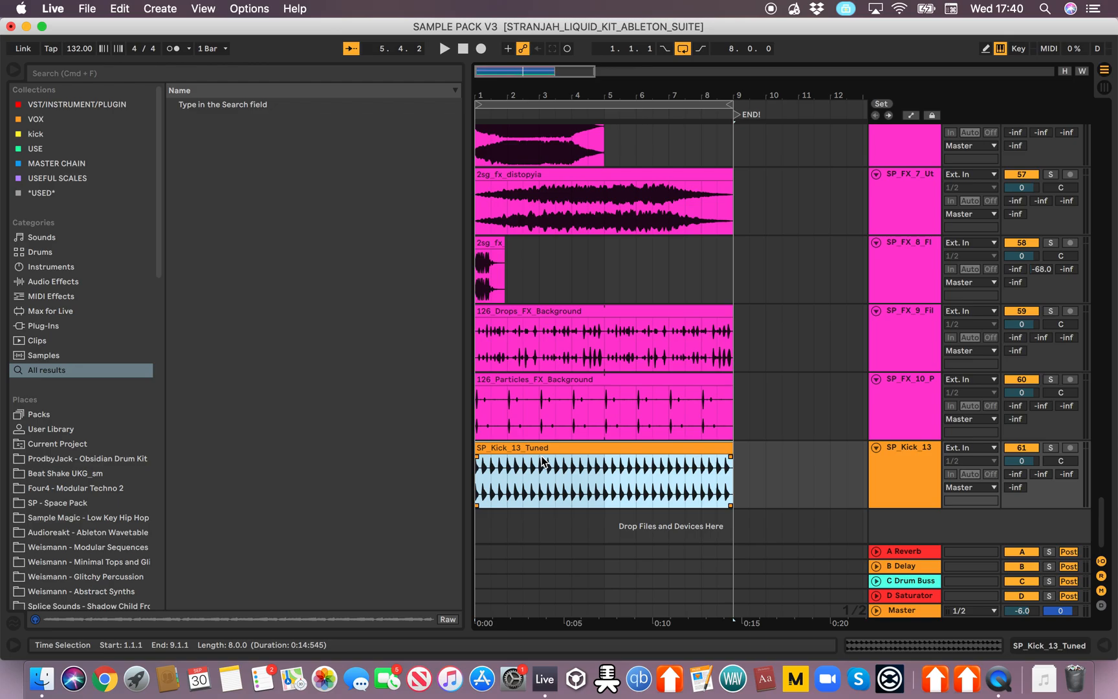
{"action": "scroll", "coordinate": [542, 462], "scroll_direction": "up", "scroll_amount": 5}
{"action": "scroll", "coordinate": [543, 461], "scroll_direction": "down", "scroll_amount": 7}
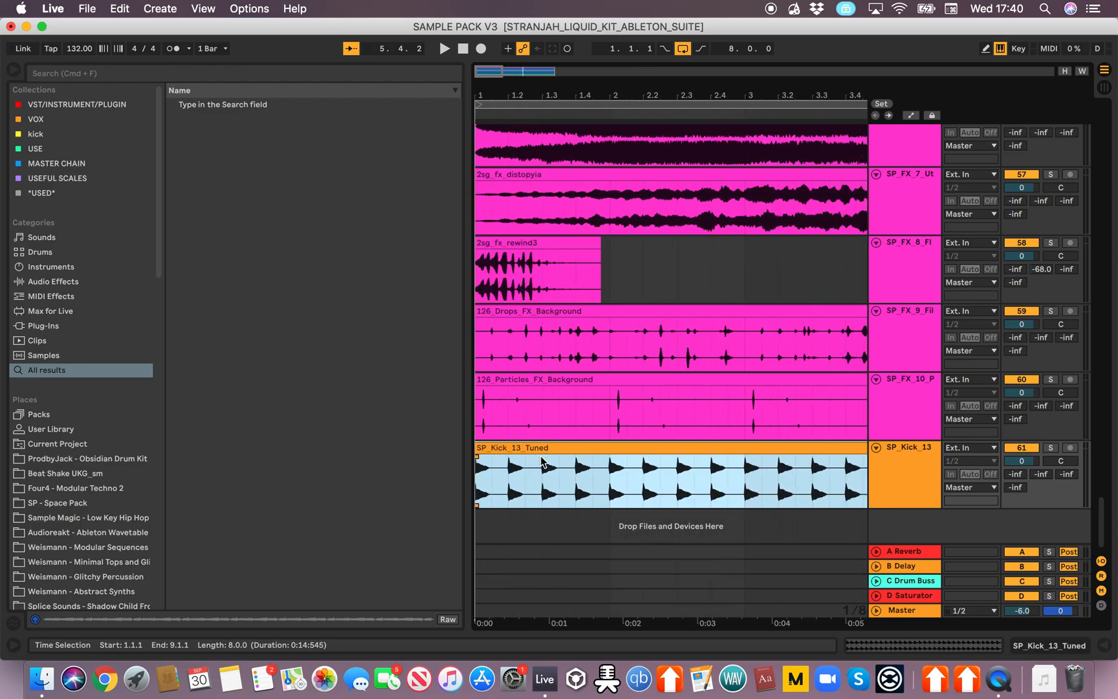
Step: Place the insert marker at bar 3, solo the SP_Kick_13_Tuned track, play the kick loop briefly and stop playback
{"action": "left_click", "coordinate": [517, 463]}
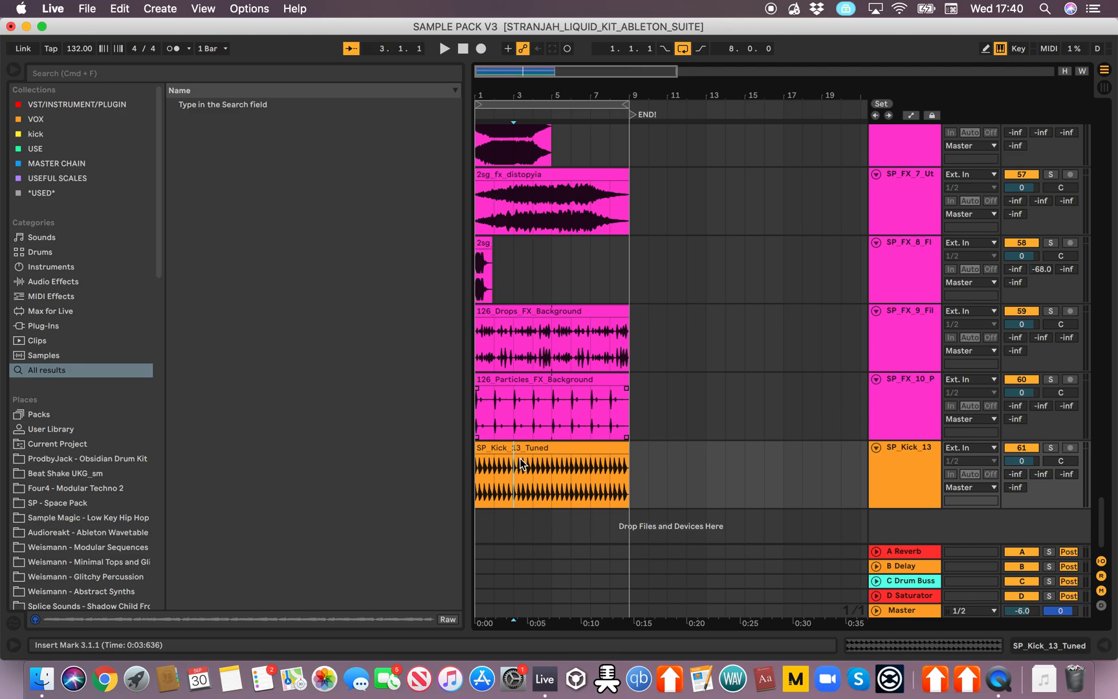
{"action": "scroll", "coordinate": [521, 463], "scroll_direction": "up", "scroll_amount": 5}
{"action": "scroll", "coordinate": [520, 463], "scroll_direction": "down", "scroll_amount": 3}
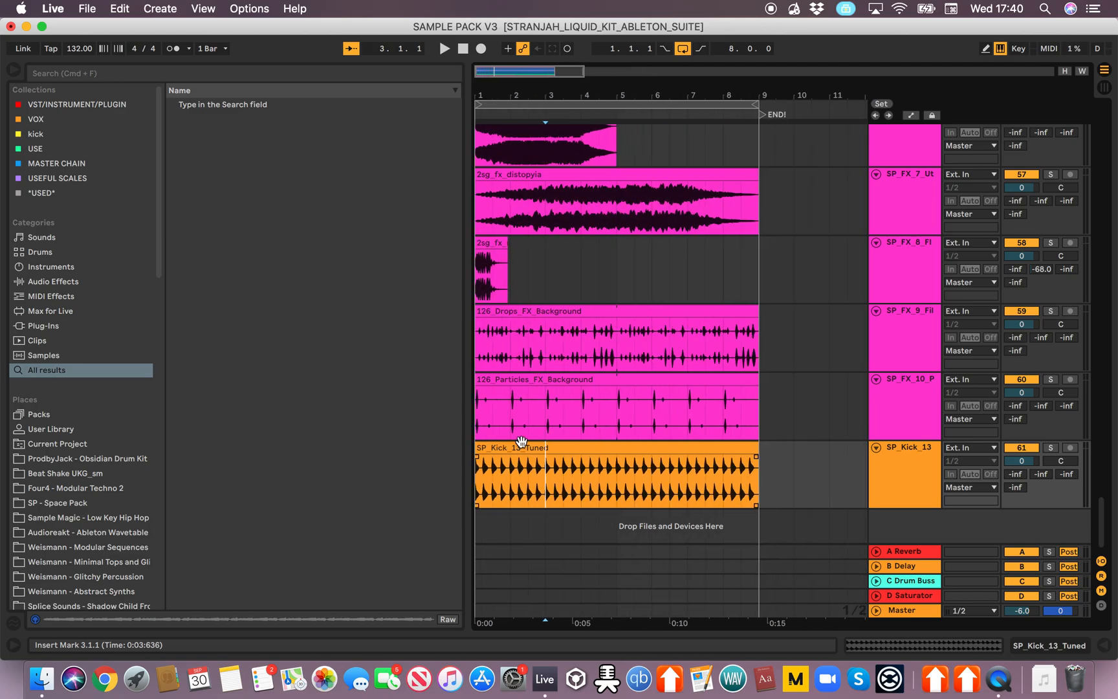
{"action": "scroll", "coordinate": [616, 362], "scroll_direction": "up", "scroll_amount": 15}
{"action": "scroll", "coordinate": [616, 362], "scroll_direction": "down", "scroll_amount": 15}
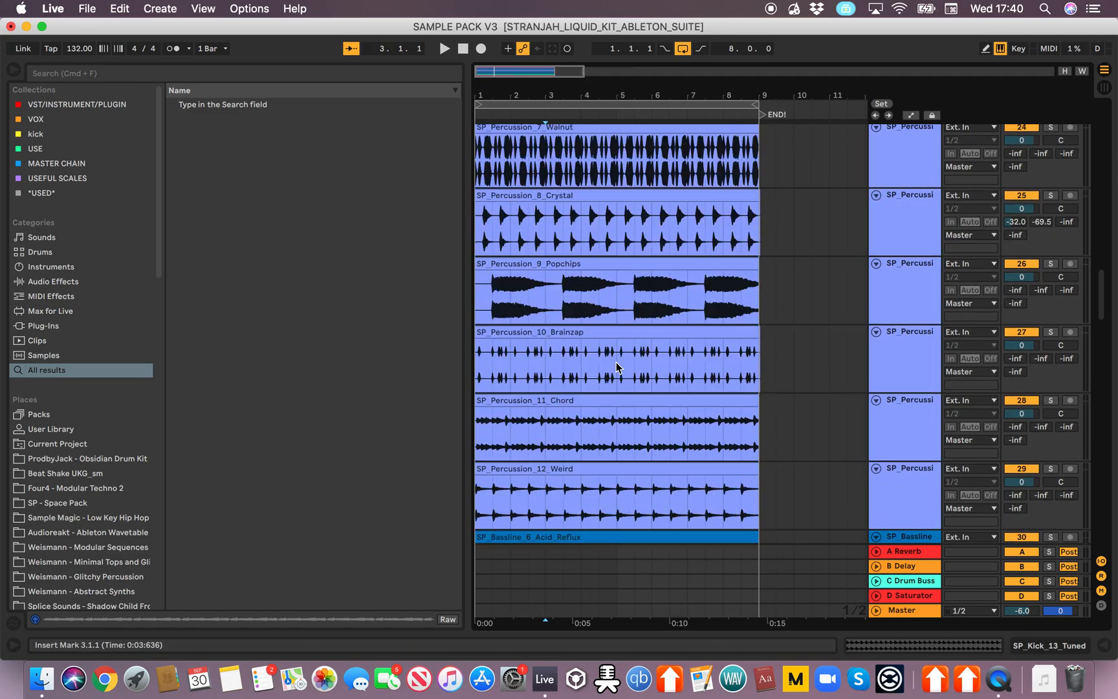
{"action": "left_click", "coordinate": [899, 350]}
{"action": "left_click", "coordinate": [894, 472]}
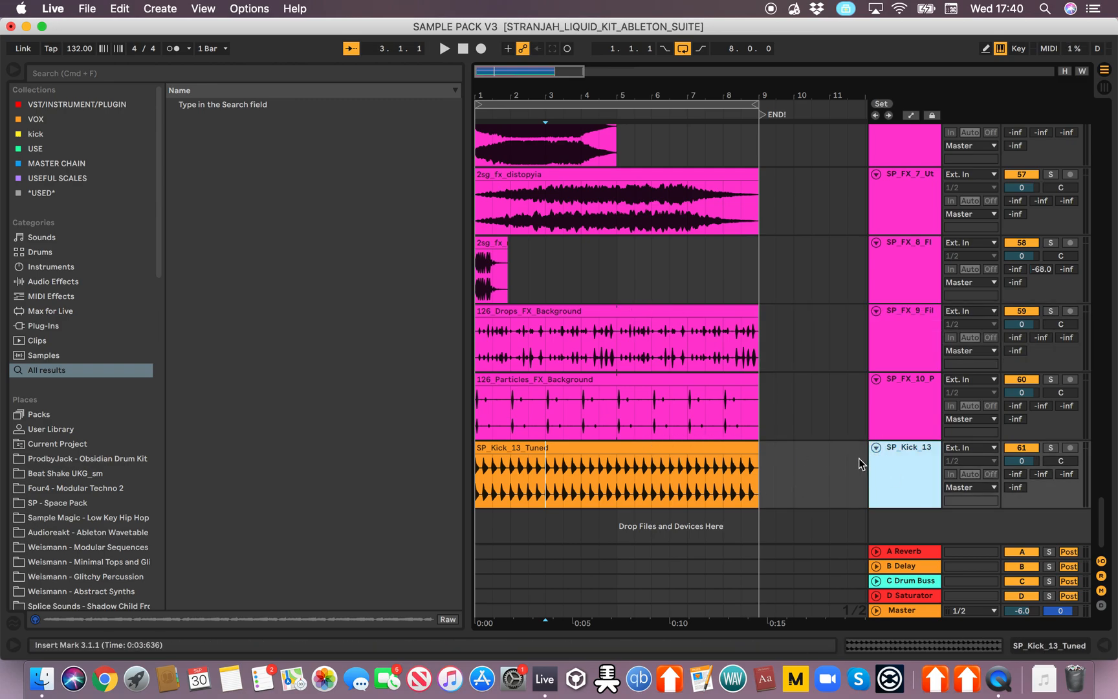
{"action": "left_click", "coordinate": [1049, 448]}
{"action": "key", "text": "space"}
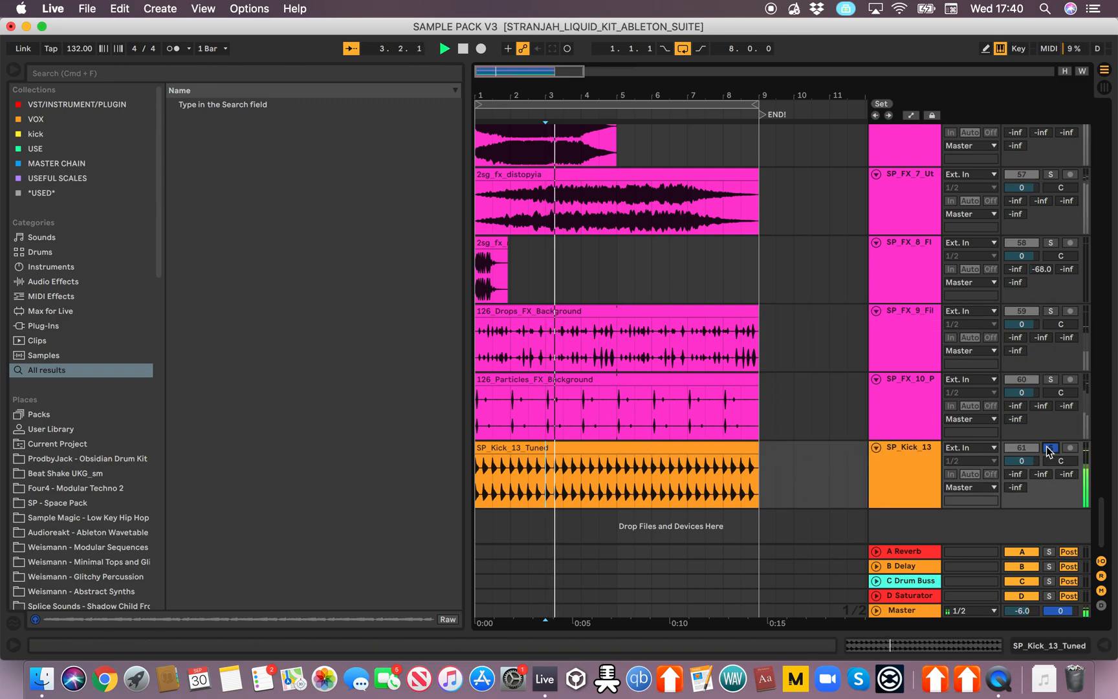
{"action": "key", "text": "space"}
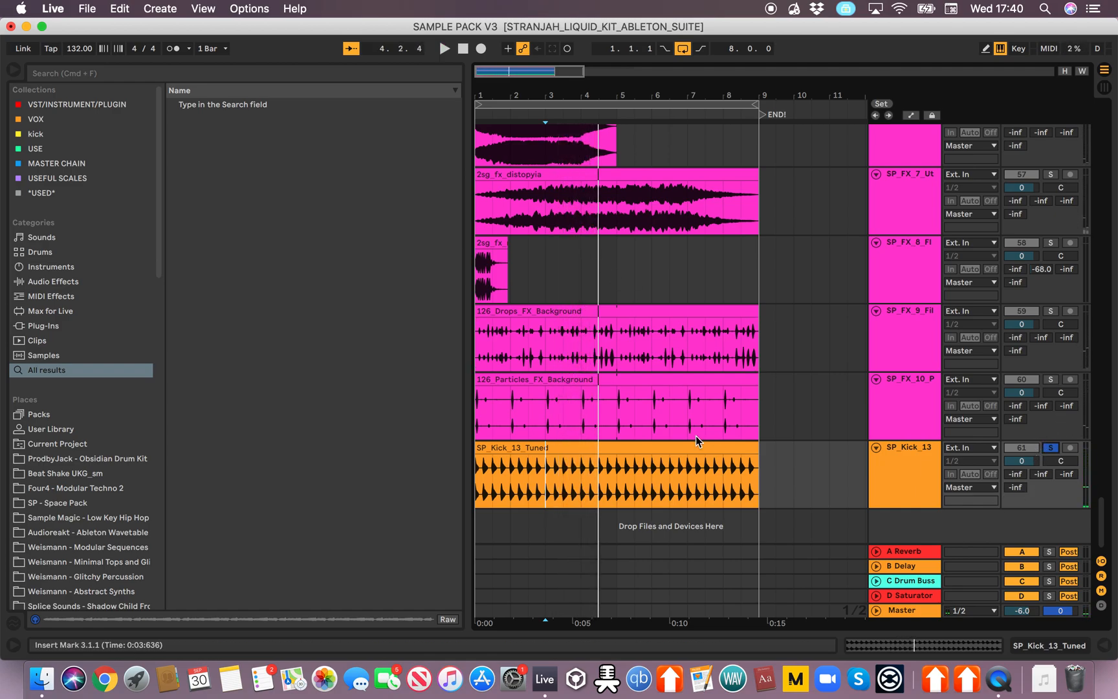
Step: Open the SP - Space Pack folder in Finder and inspect the contents of its SP_FX_132 and SP_Clap_132 folders
{"action": "left_click", "coordinate": [1043, 678]}
{"action": "left_click", "coordinate": [418, 498]}
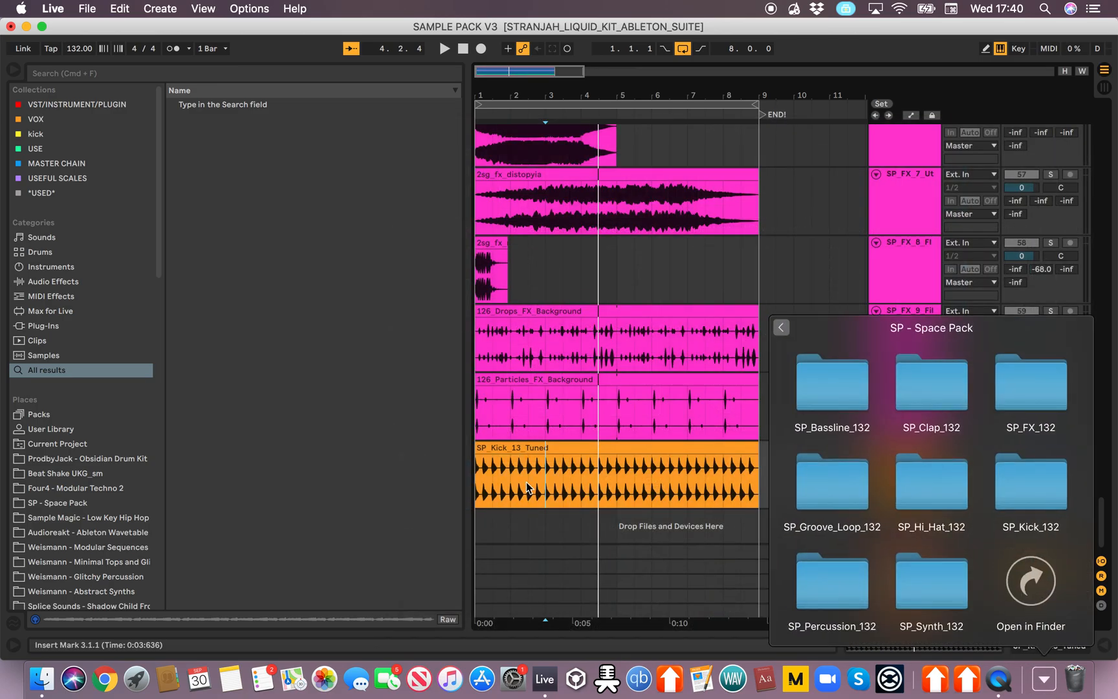
{"action": "left_click", "coordinate": [1028, 580]}
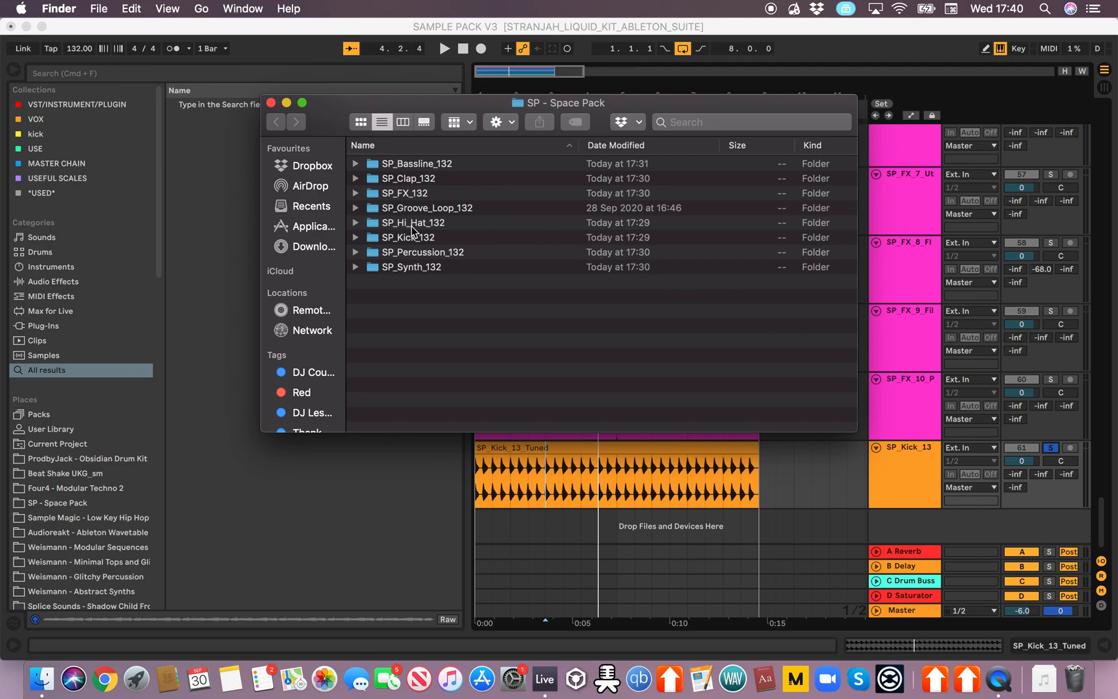
{"action": "left_click", "coordinate": [359, 193]}
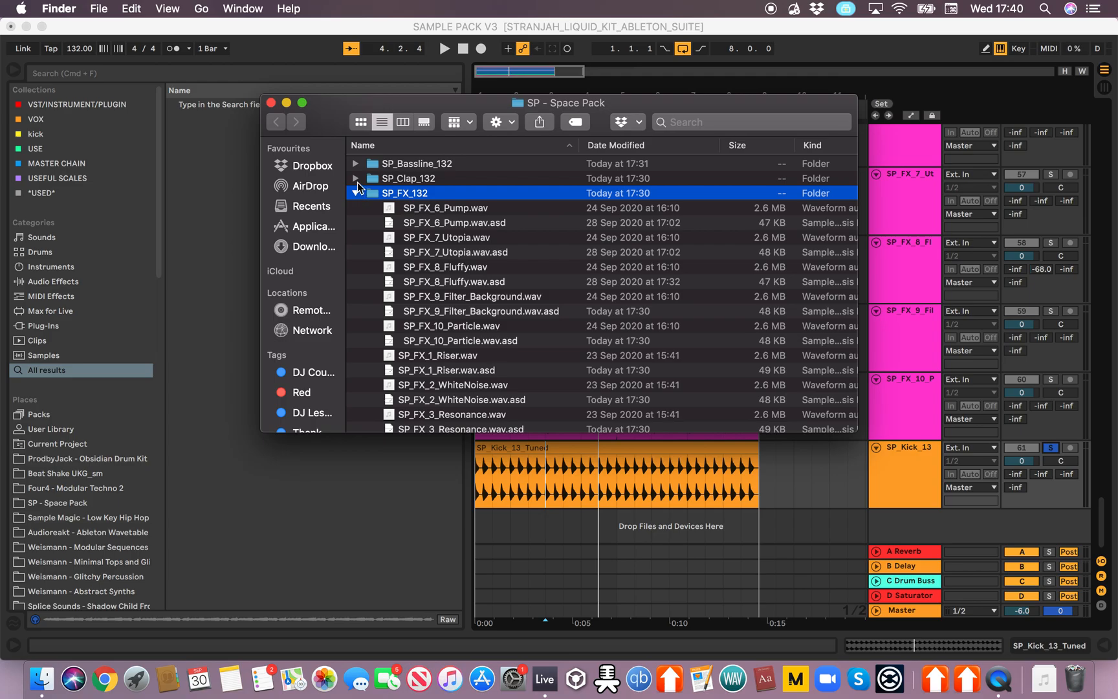
{"action": "left_click", "coordinate": [357, 182]}
{"action": "left_click", "coordinate": [357, 180]}
{"action": "left_click", "coordinate": [355, 194]}
Step: Create a new folder named SP_Kick_Loop inside the SP - Space Pack folder
{"action": "right_click", "coordinate": [409, 304]}
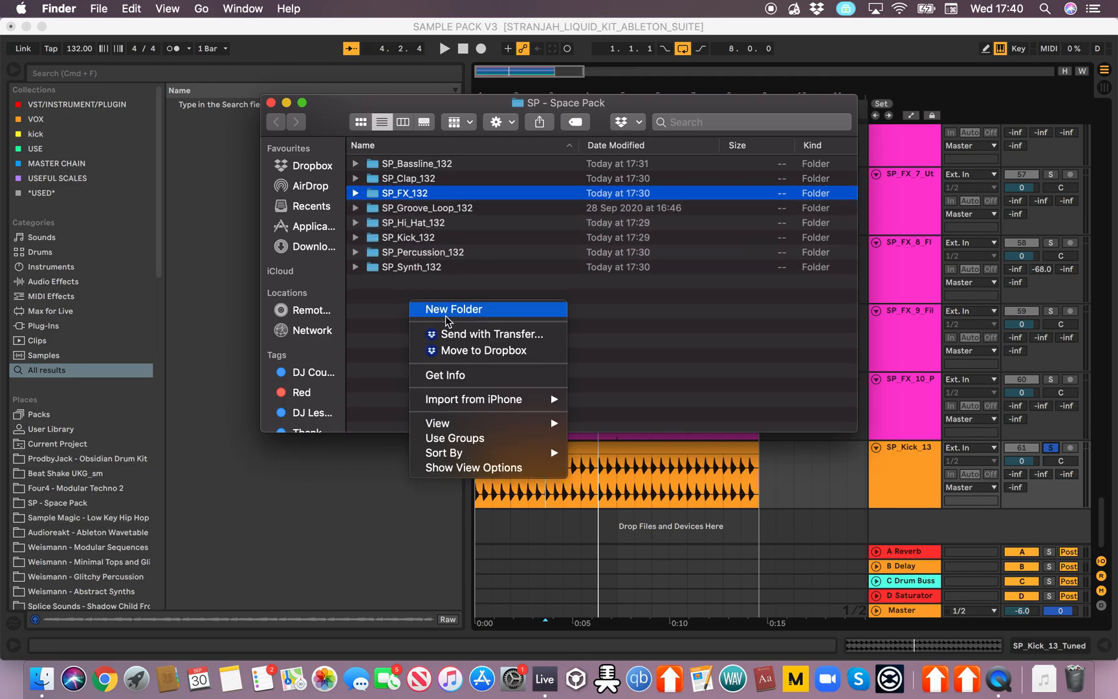
{"action": "left_click", "coordinate": [445, 315]}
{"action": "type", "text": "SP_K"}
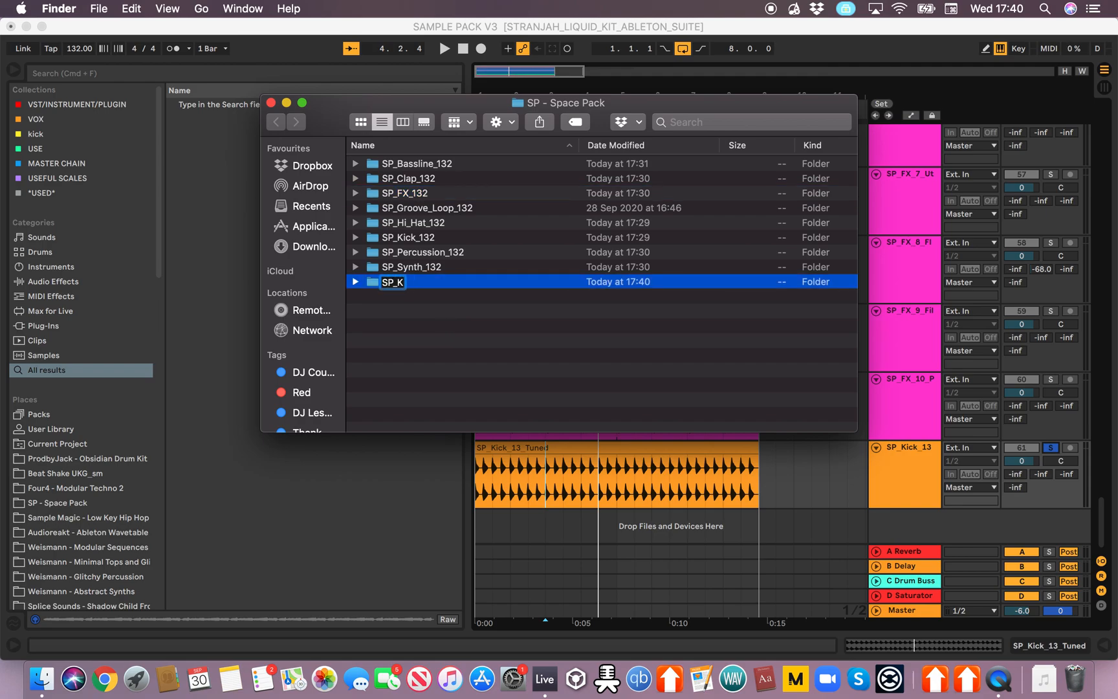
{"action": "type", "text": "ock_Loop"}
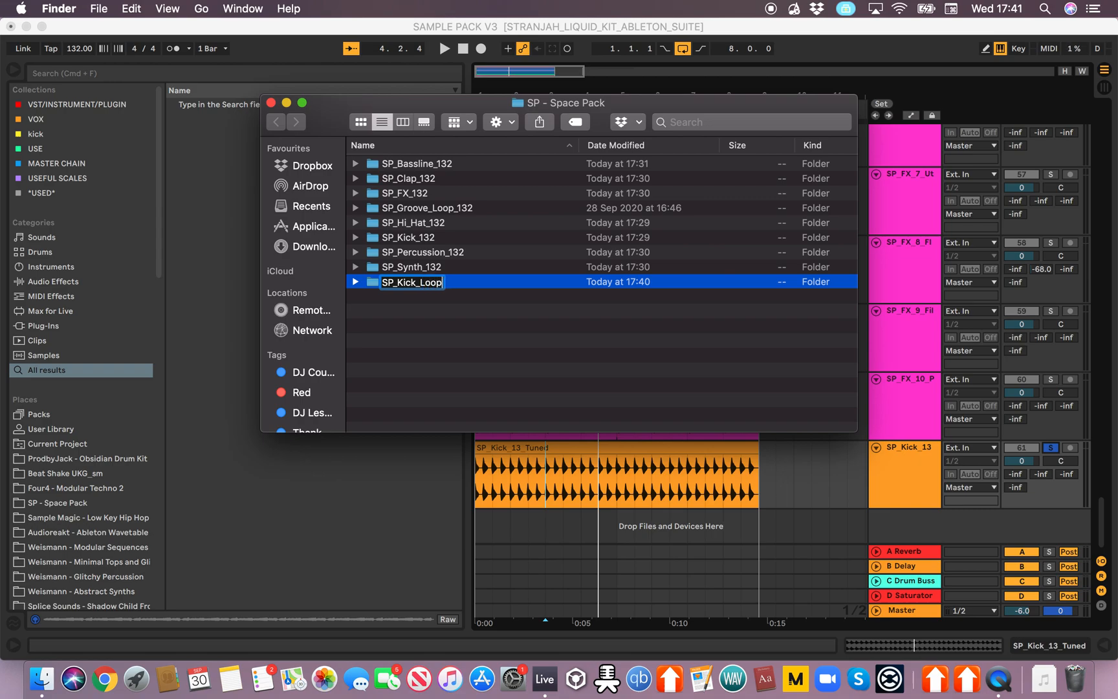
{"action": "key", "text": "Return"}
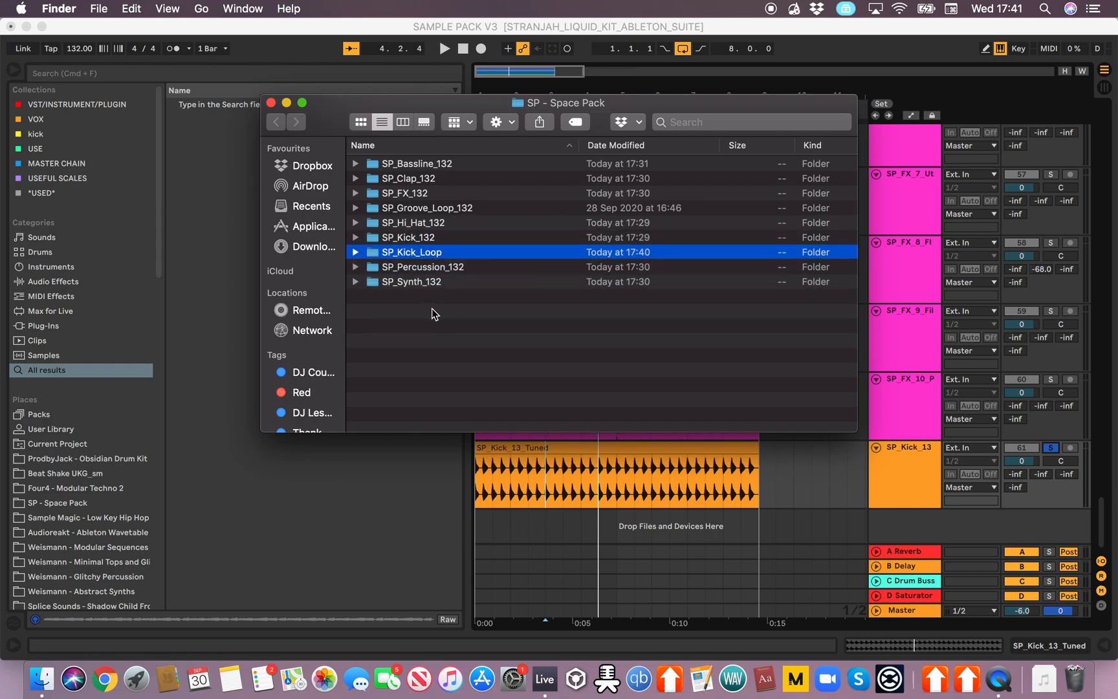
Step: Delete the SP_Kick_Loop folder from SP - Space Pack and empty the Trash
{"action": "left_click", "coordinate": [355, 237]}
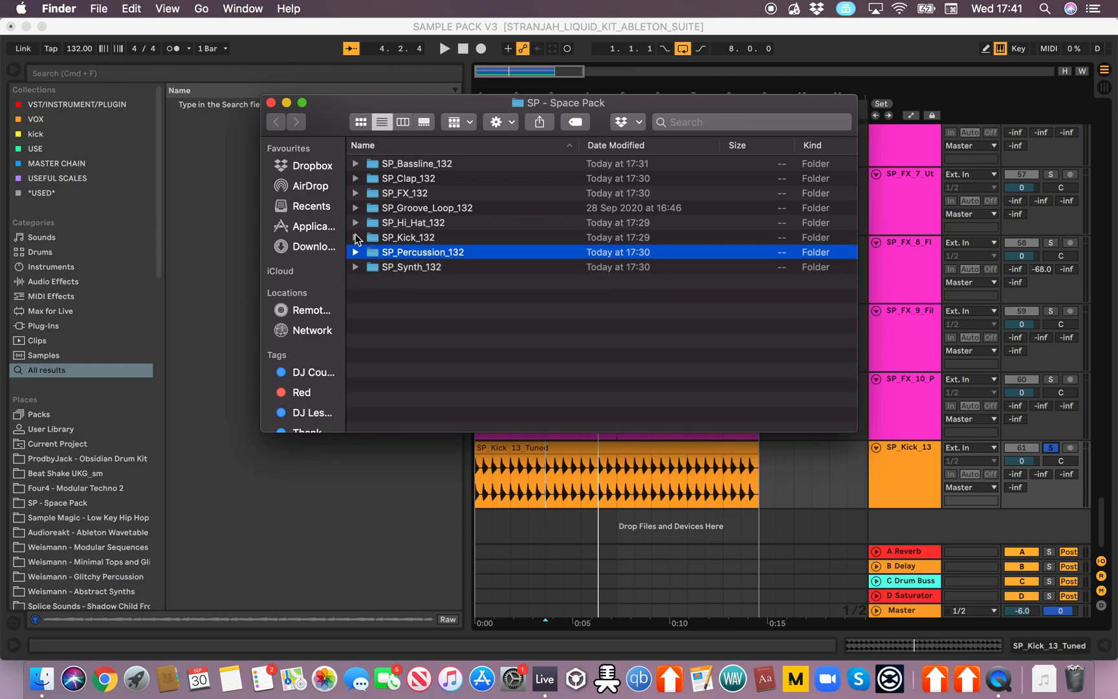
{"action": "left_click", "coordinate": [1076, 693]}
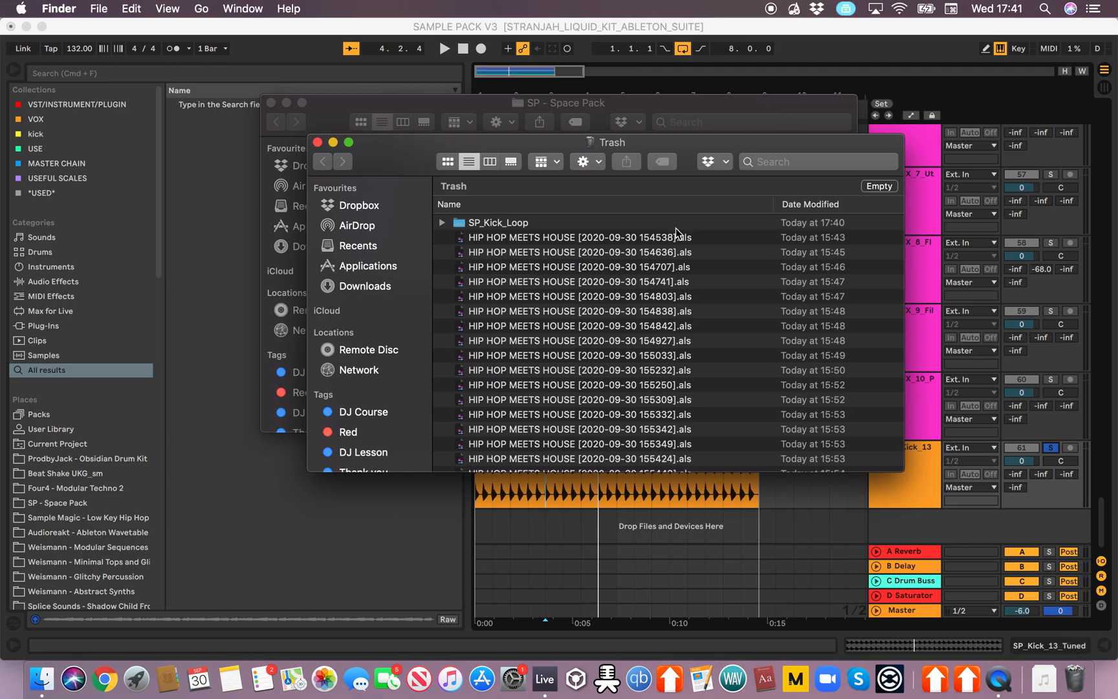
{"action": "left_click", "coordinate": [648, 298]}
{"action": "left_click", "coordinate": [878, 186]}
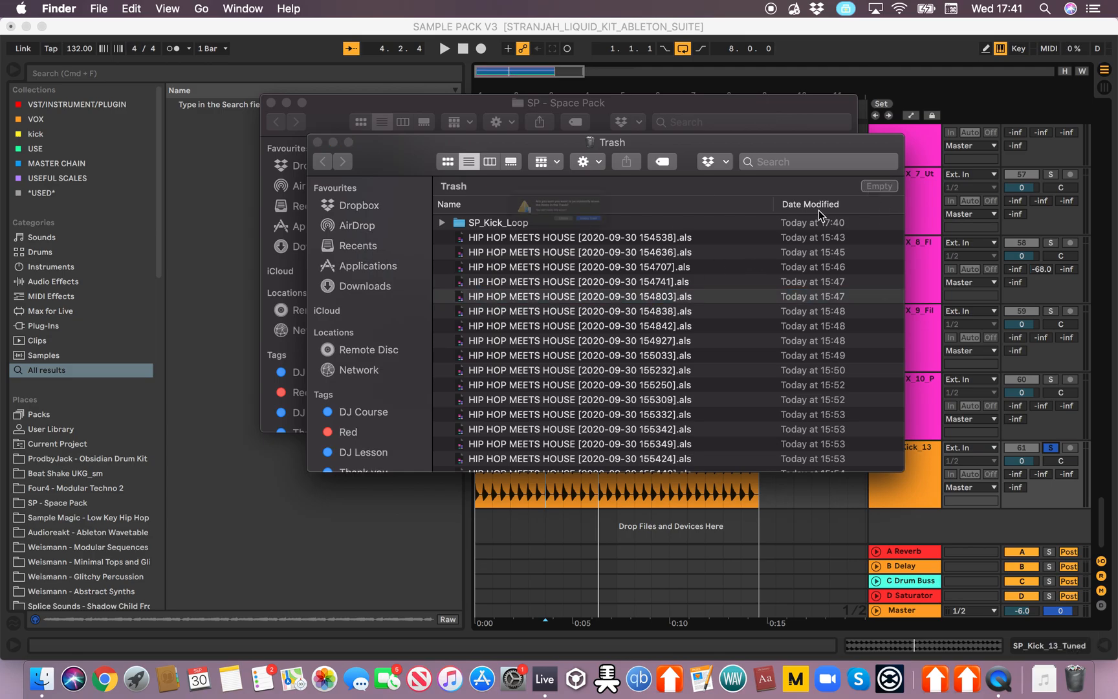
{"action": "left_click", "coordinate": [698, 244]}
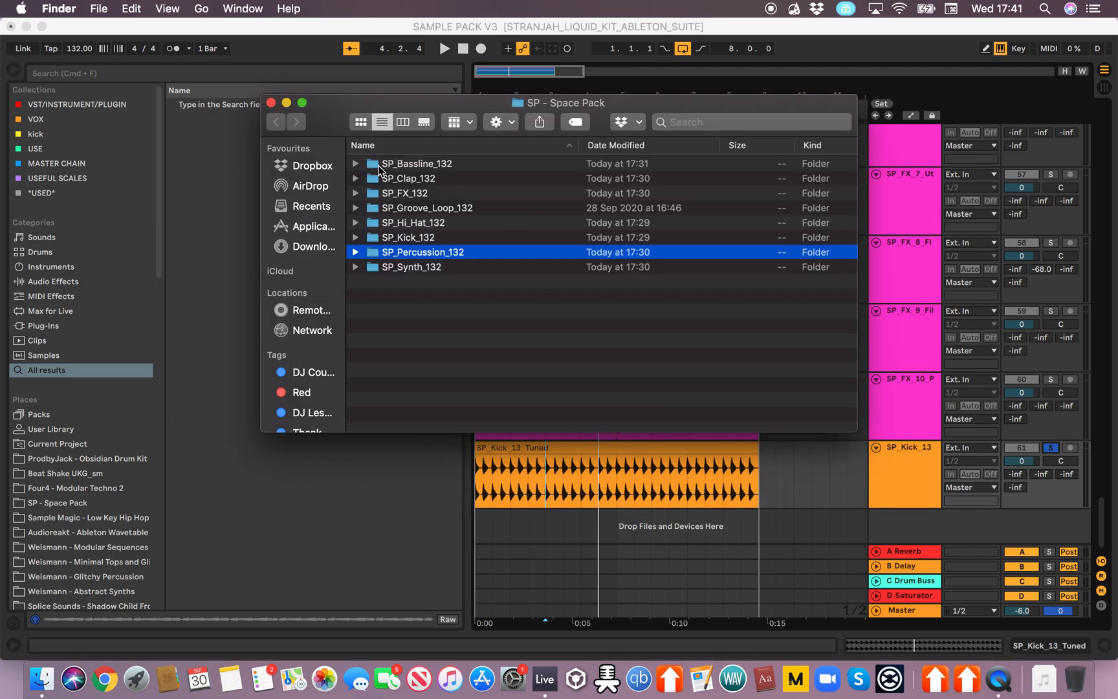
Step: Close the SP - Space Pack folder window and review the clap and hi-hat loops in the arrangement
{"action": "left_click", "coordinate": [271, 102]}
{"action": "scroll", "coordinate": [647, 362], "scroll_direction": "up", "scroll_amount": 10}
{"action": "scroll", "coordinate": [713, 383], "scroll_direction": "up", "scroll_amount": 10}
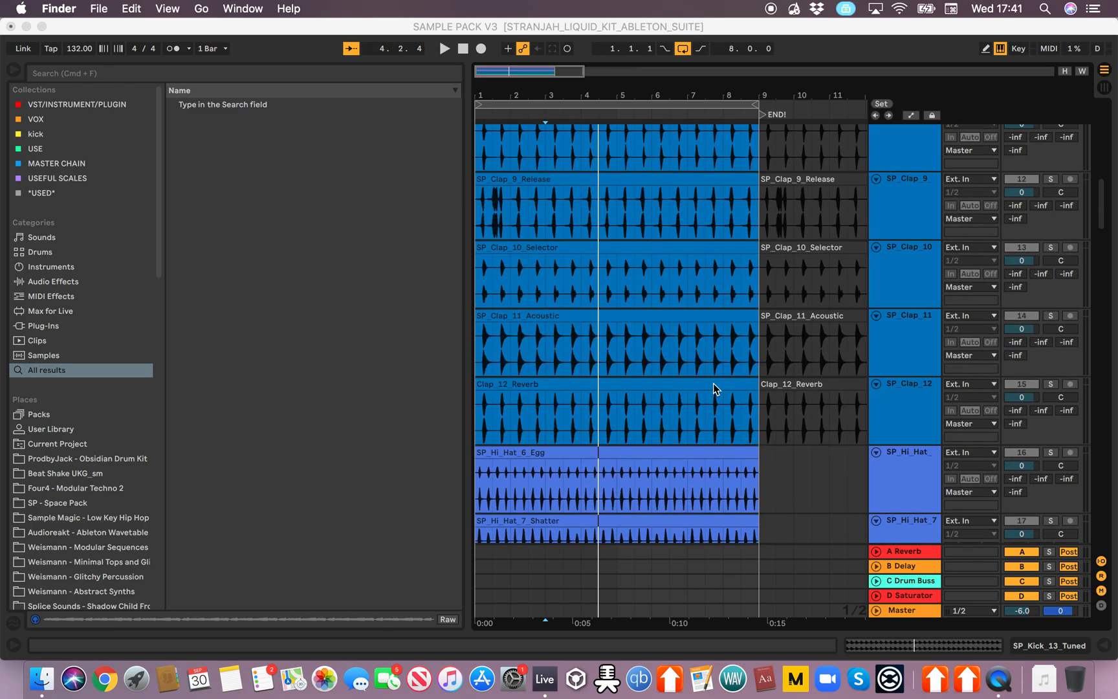
{"action": "scroll", "coordinate": [709, 375], "scroll_direction": "down", "scroll_amount": 3}
{"action": "scroll", "coordinate": [708, 367], "scroll_direction": "down", "scroll_amount": 10}
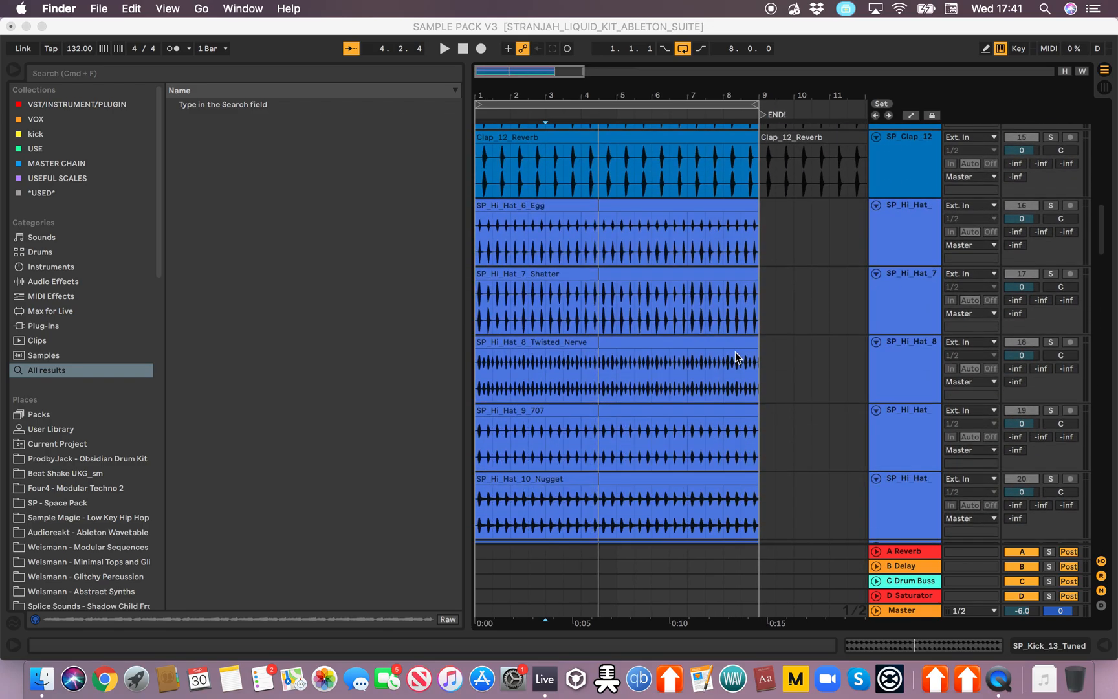